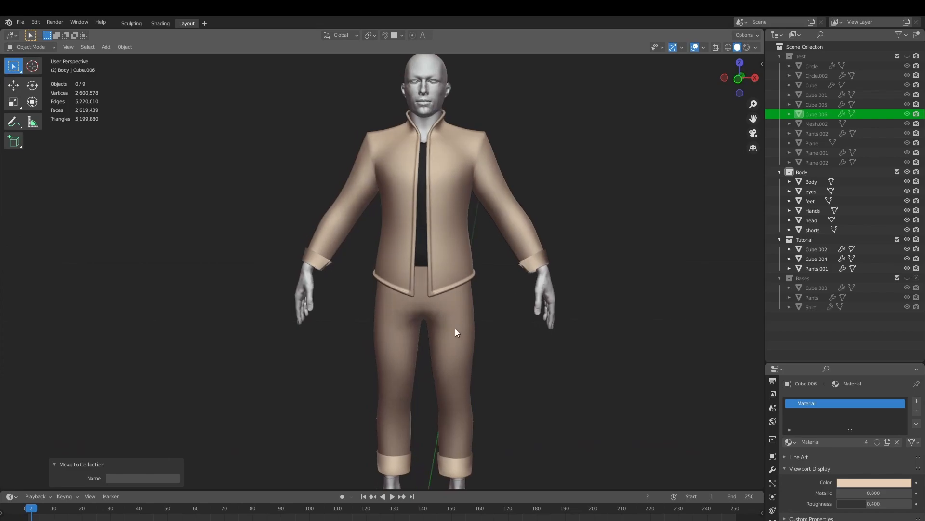
Examine the base meshes of the pants and jacket on the character
click(455, 329)
key(Tab)
key(Tab)
click(529, 267)
key(Tab)
middle_drag(530, 277, 503, 297)
key(Tab)
click(508, 292)
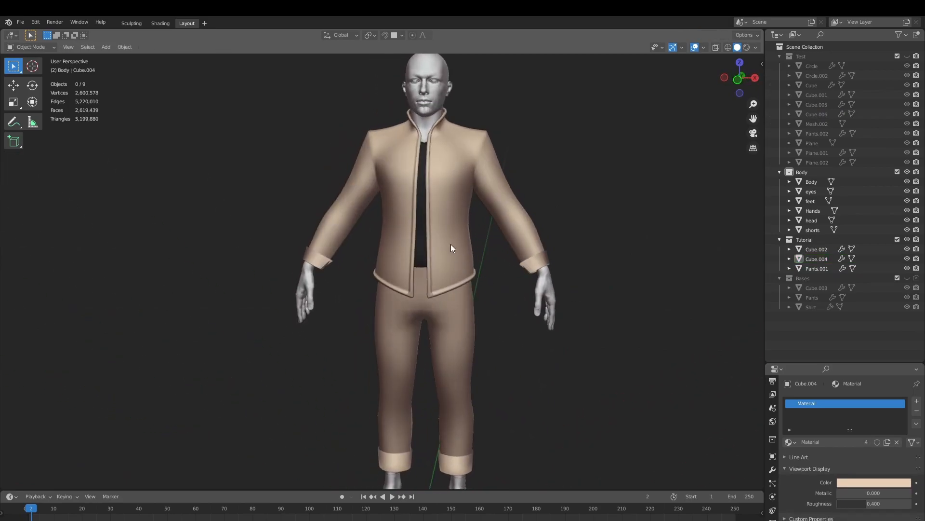
middle_drag(514, 241, 470, 260)
shift+middle_drag(496, 287, 464, 287)
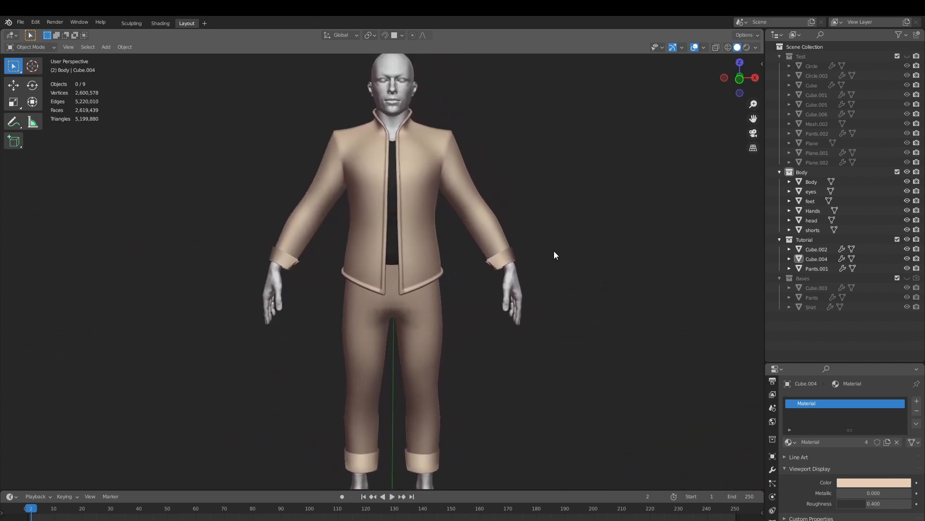
Turn on the Screencast Keys display in the viewport and save the file
key(n)
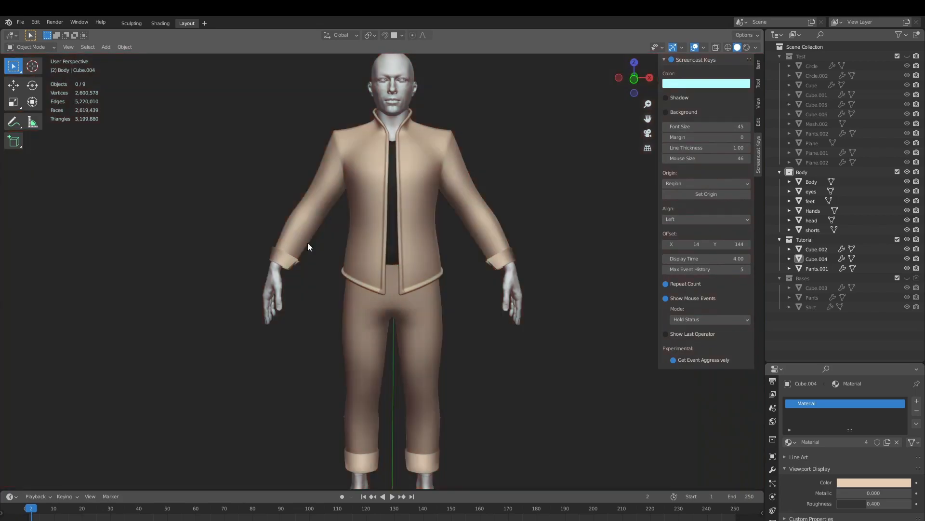
key(n)
shift+middle_drag(460, 263, 481, 284)
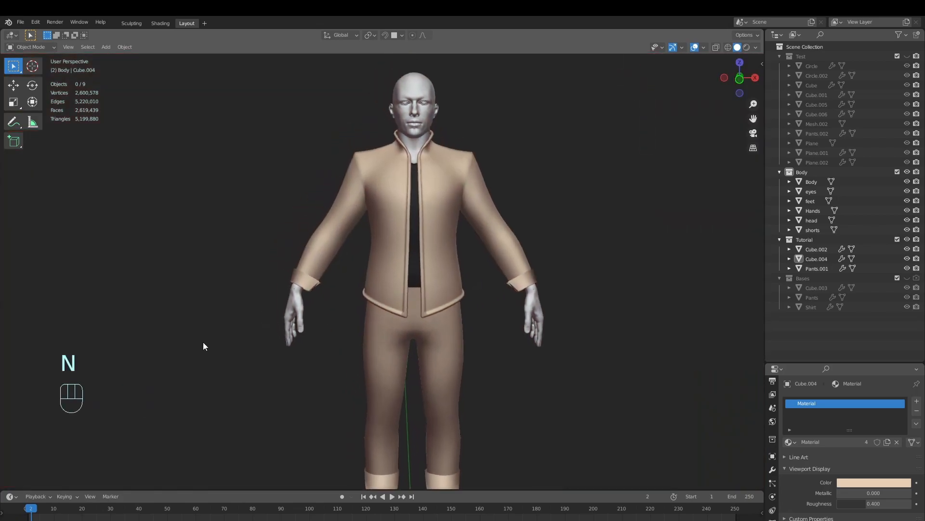
middle_drag(320, 280, 314, 282)
key(ctrl+s)
Open the jacket mesh for editing from behind with nothing selected
shift+middle_drag(400, 277, 397, 324)
scroll(450, 300, up, 1)
scroll(450, 300, up, 2)
shift+click(466, 270)
middle_drag(466, 270, 448, 276)
scroll(420, 368, down, 2)
shift+middle_drag(420, 368, 384, 398)
middle_drag(404, 316, 453, 311)
middle_drag(441, 279, 289, 320)
key(Tab)
key(alt+a)
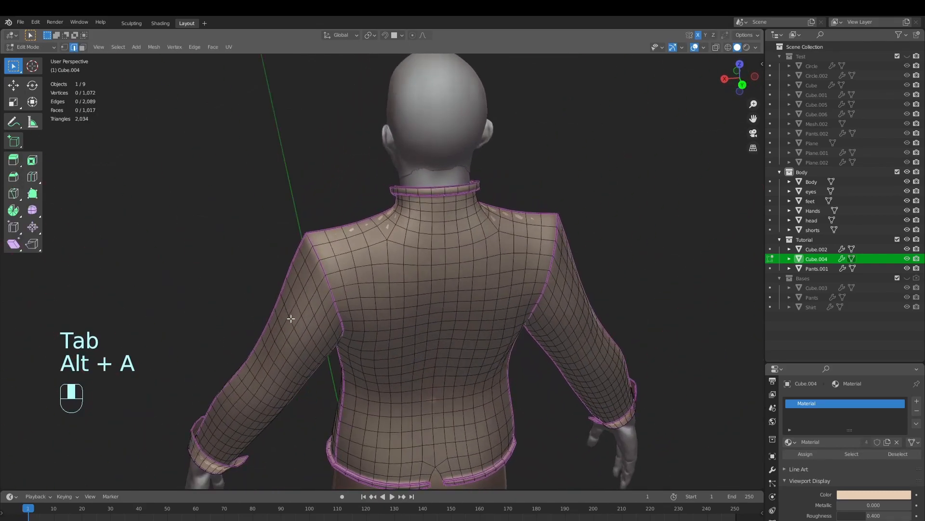
Select a patch of jacket faces covering the front, top and back of both shoulders in face mode
middle_drag(368, 295, 412, 354)
scroll(463, 317, up, 3)
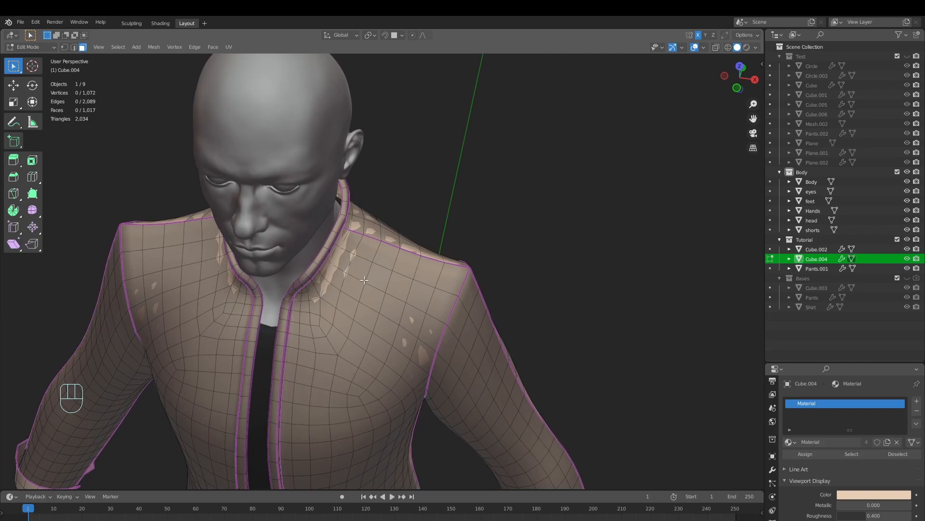
ctrl+click(433, 329)
ctrl+click(455, 272)
ctrl+click(364, 250)
ctrl+click(425, 298)
middle_drag(416, 281, 327, 307)
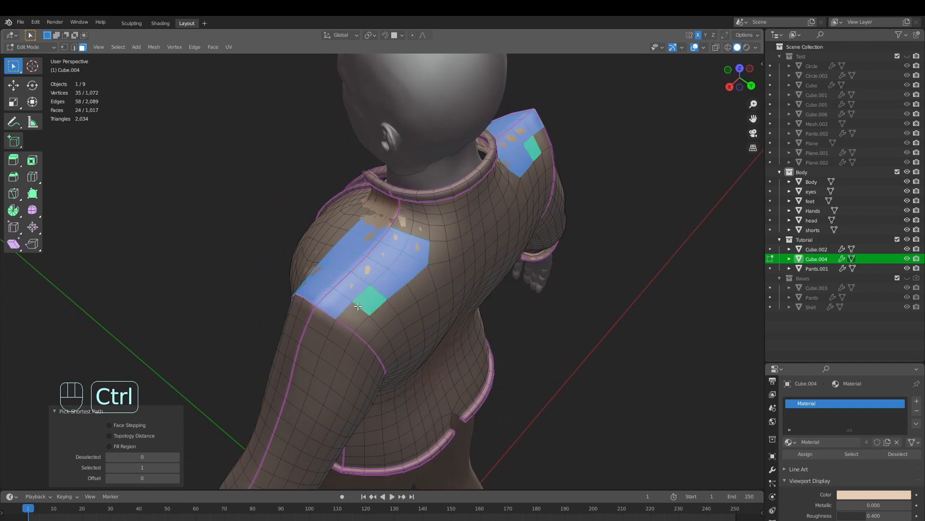
middle_drag(359, 319, 472, 323)
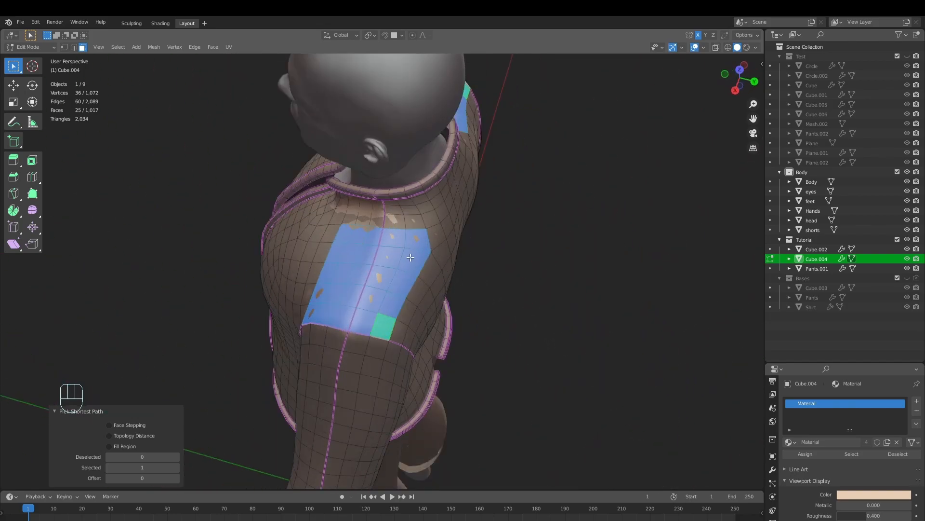
Trim the shoulder selection beside the collar and extend it by a strip of faces onto the top of the sleeve
middle_drag(411, 257, 395, 240)
shift+click(394, 240)
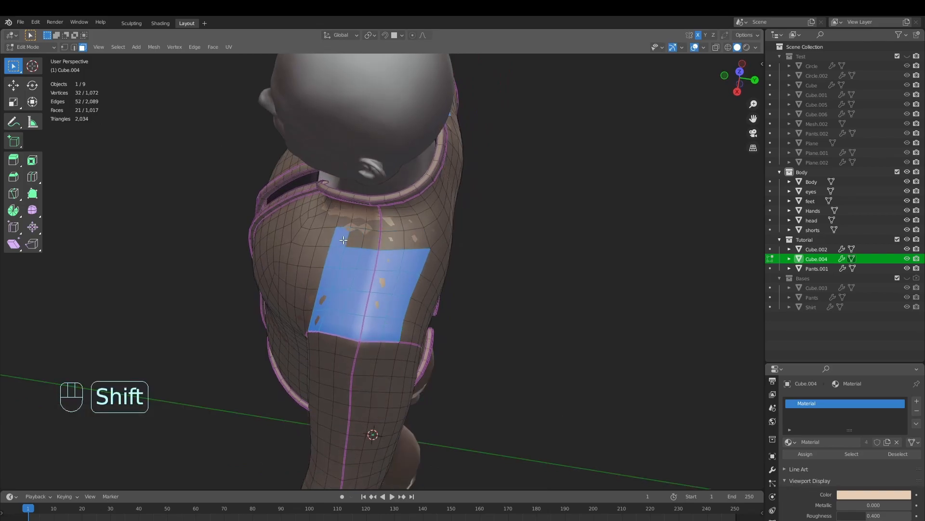
middle_drag(442, 331, 515, 304)
ctrl+click(395, 286)
shift+click(412, 303)
ctrl+click(406, 302)
middle_drag(516, 304, 528, 311)
middle_drag(502, 270, 512, 323)
scroll(530, 333, up, 2)
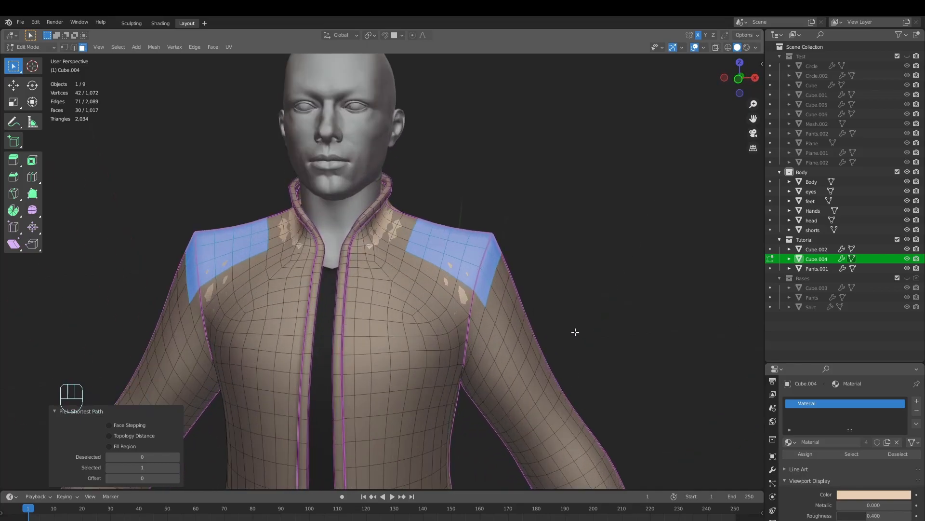
Duplicate the selected shoulder faces in place and separate them into their own object
key(shift+d)
right_click(588, 304)
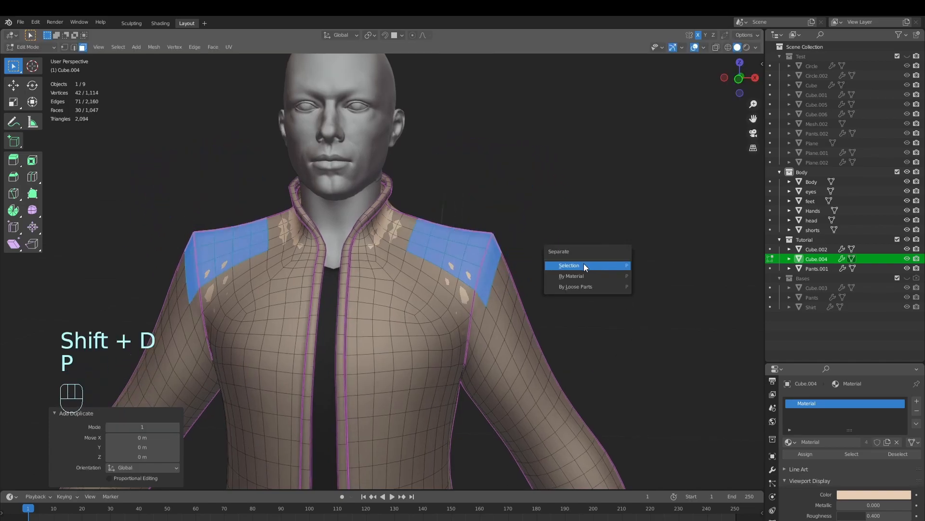
click(585, 265)
key(Tab)
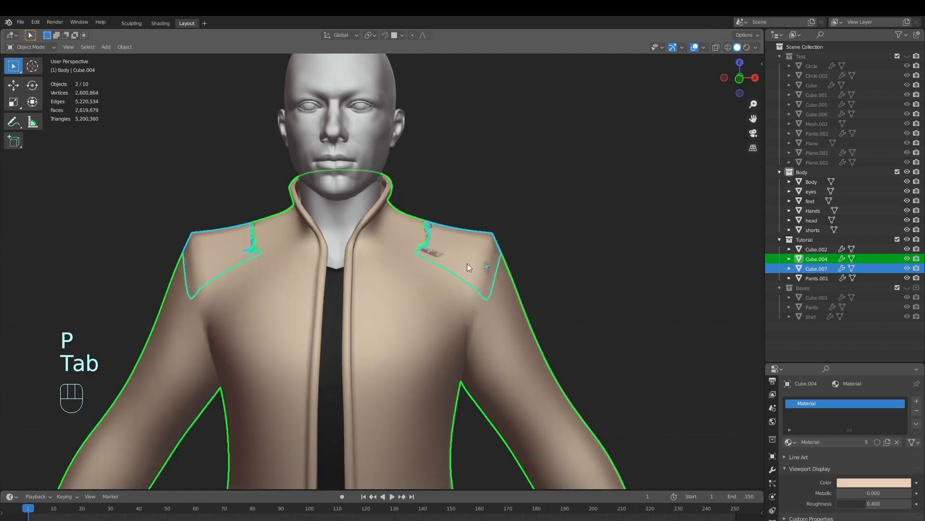
Select the separated shoulder patches and scale their whole mesh up slightly so they sit outside the jacket
click(475, 245)
key(g)
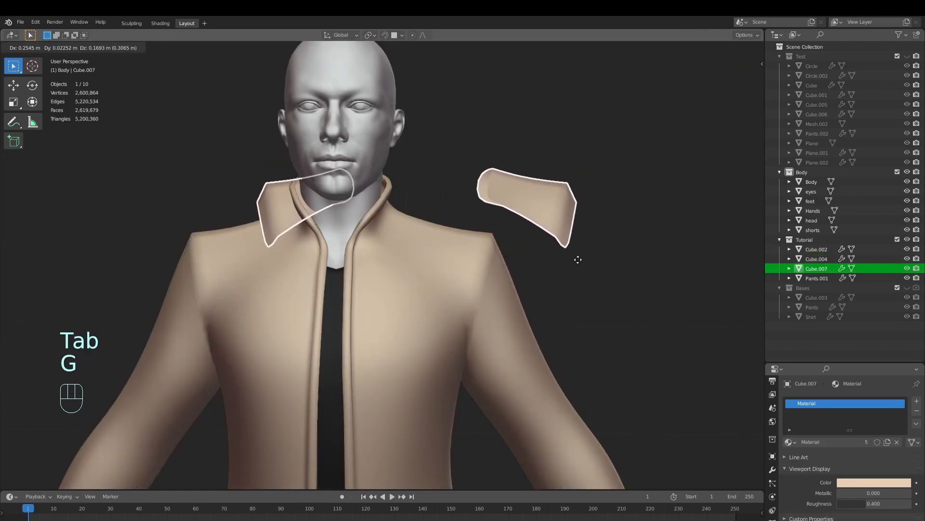
right_click(552, 334)
key(Tab)
key(a)
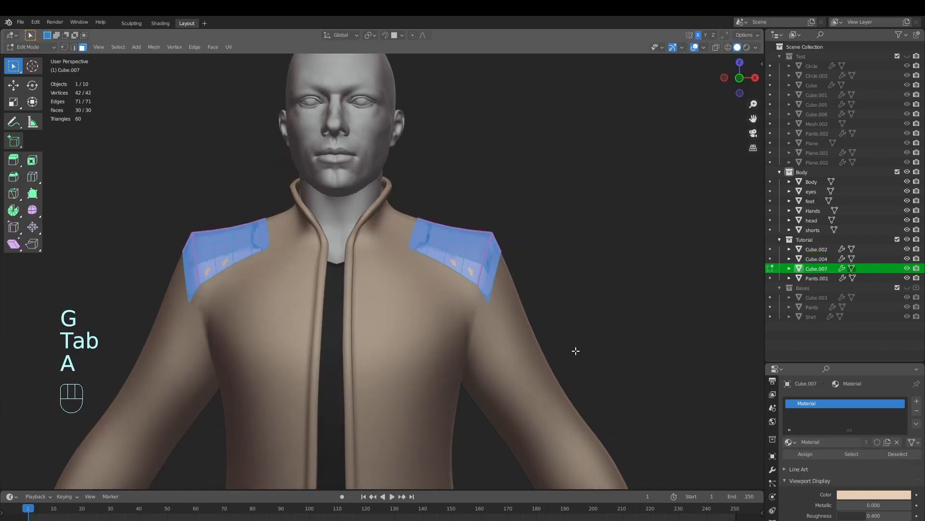
key(s)
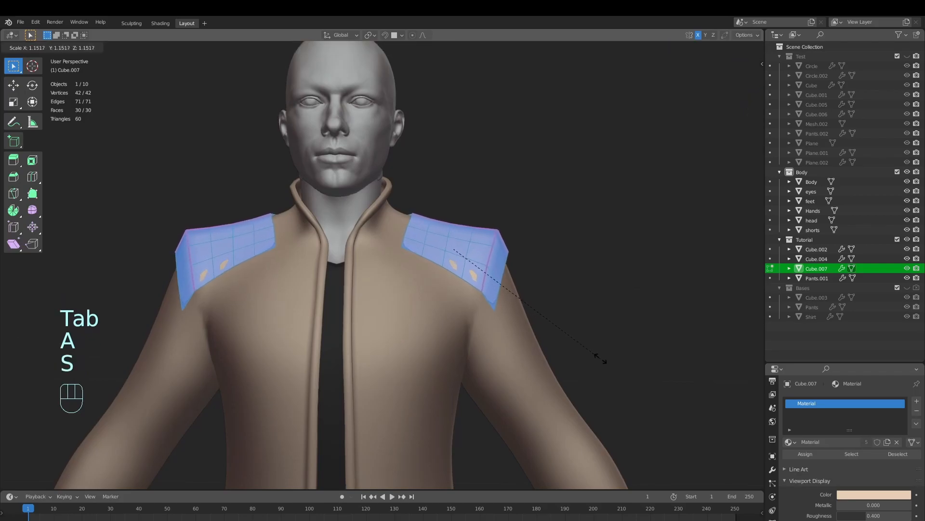
click(612, 365)
key(Tab)
Reposition the vertices along the collar-side edge of the shoulder patch at the back in vertex mode
scroll(539, 355, down, 5)
middle_drag(539, 355, 449, 353)
key(alt+a)
scroll(465, 359, up, 4)
key(Tab)
key(1)
mouse_move(497, 384)
middle_down()
mouse_move(507, 414)
mouse_move(488, 373)
middle_up()
click(475, 352)
key(g)
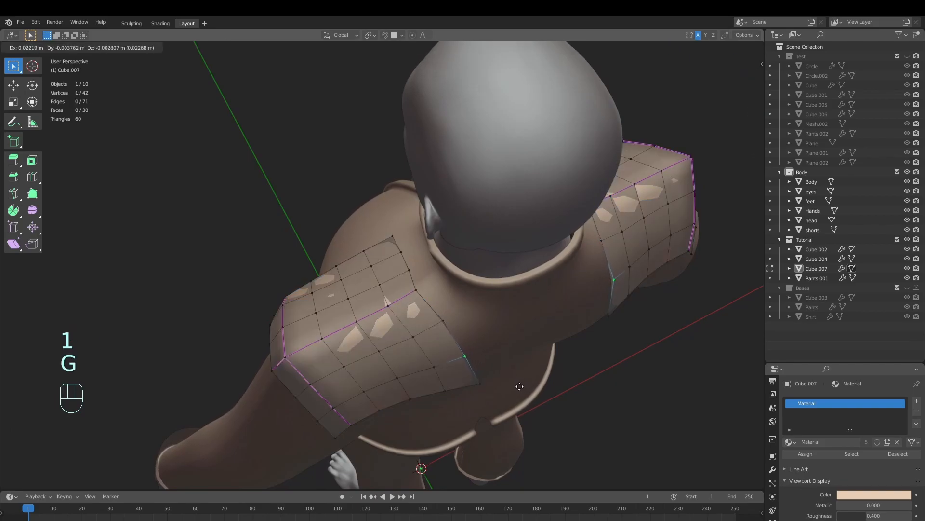
click(503, 358)
key(g)
click(497, 353)
Turn off the viewport display of the shoulder patches' Subdivision modifier
click(772, 472)
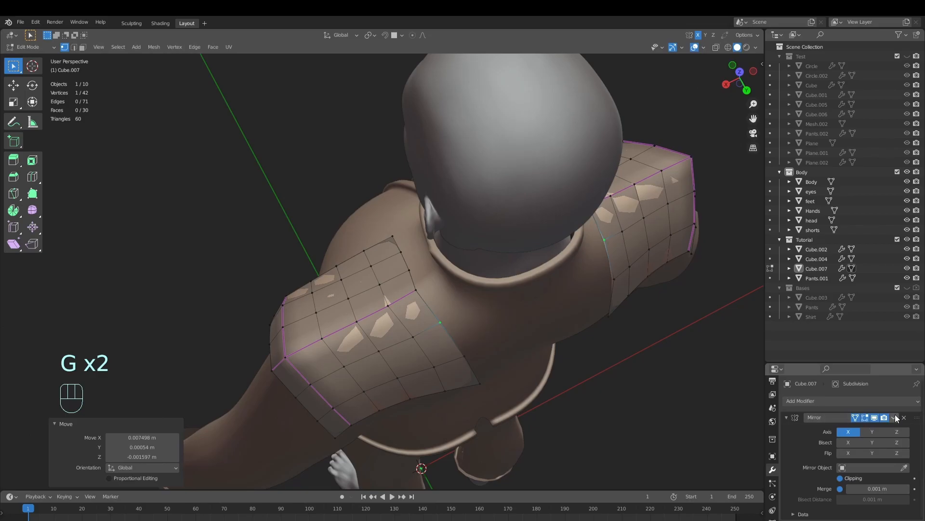
scroll(854, 427, down, 3)
click(875, 459)
key(Tab)
Move the back inner corner vertex of the shoulder patch and its neighbour to straighten the edge
middle_drag(520, 374, 478, 380)
key(Tab)
middle_drag(530, 411, 519, 422)
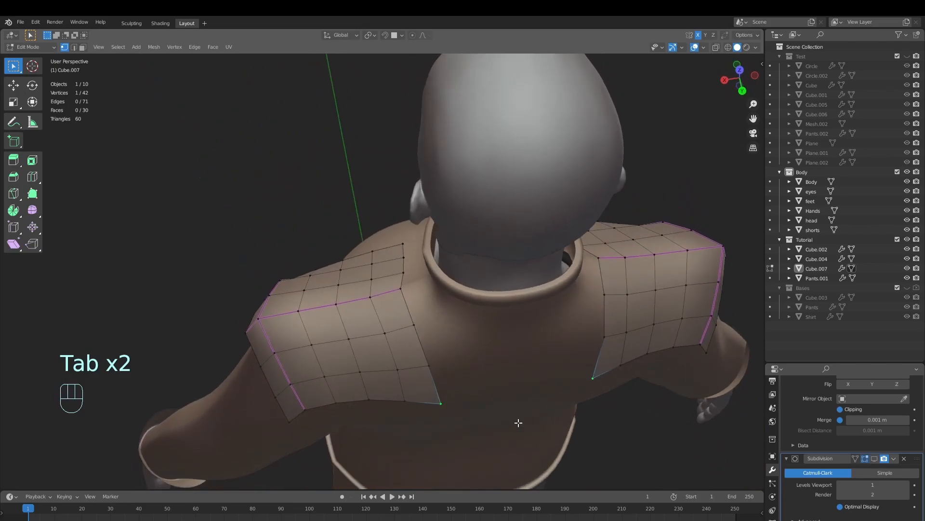
key(g)
click(514, 414)
click(435, 367)
key(g)
click(478, 387)
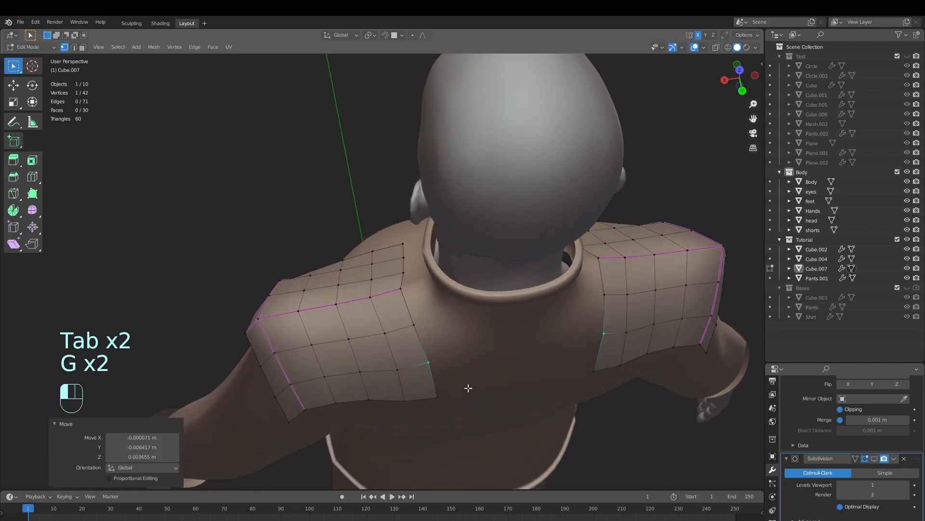
key(g)
click(446, 413)
key(g)
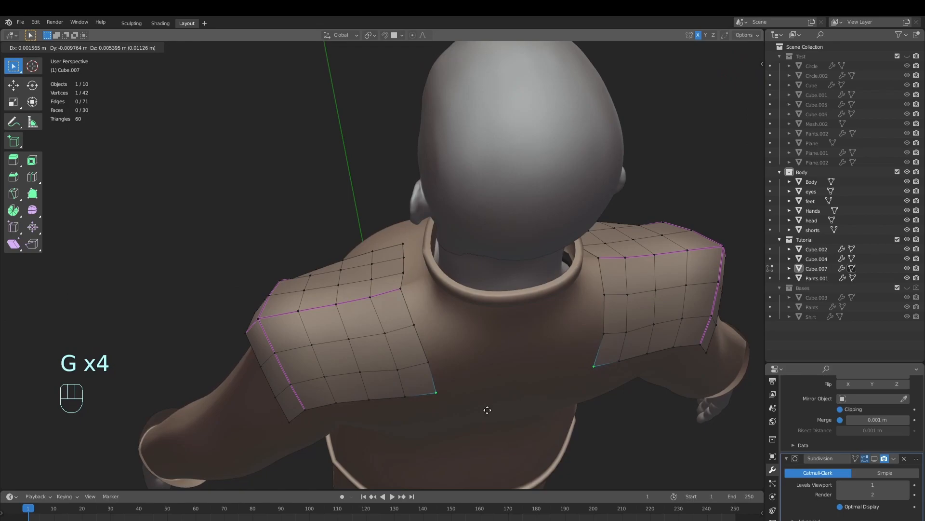
click(489, 415)
middle_drag(488, 409, 506, 379)
Fine-tune the remaining vertices along the rear edge of the shoulder patch
key(Tab)
key(Tab)
middle_drag(425, 377, 495, 327)
key(g)
key(g)
click(436, 395)
key(Tab)
Reopen the shoulder patch mesh for editing and select all of it
key(Tab)
key(g)
key(Tab)
key(alt+a)
click(441, 284)
key(Tab)
middle_drag(459, 294, 531, 385)
key(a)
scroll(531, 383, up, 3)
Try to extrude the whole shoulder patch outward by about 0.043 m
key(e)
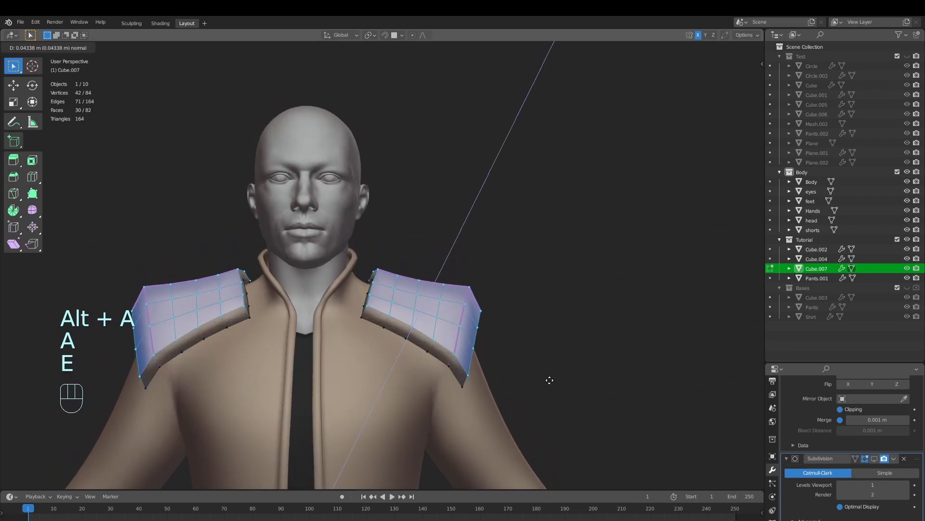
click(549, 380)
middle_drag(543, 374, 490, 345)
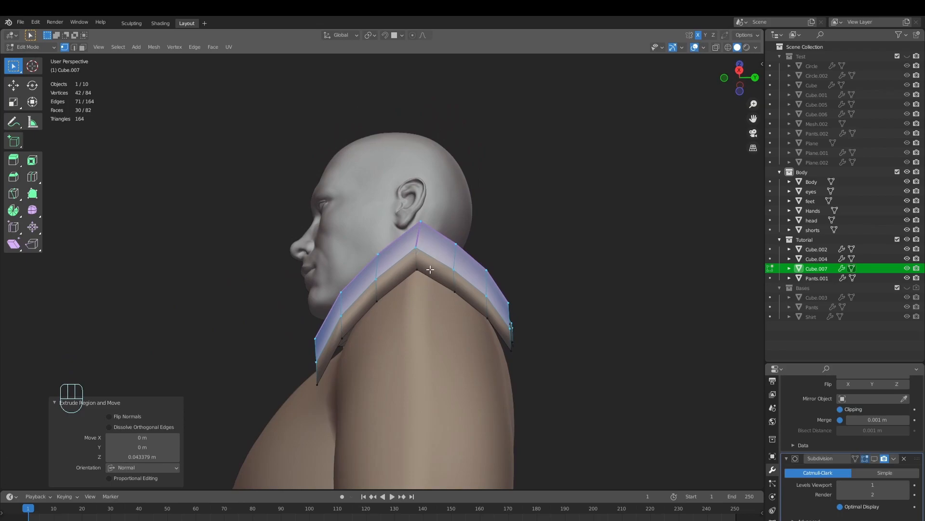
key(g)
right_click(549, 365)
middle_drag(369, 335, 616, 362)
key(ctrl+z)
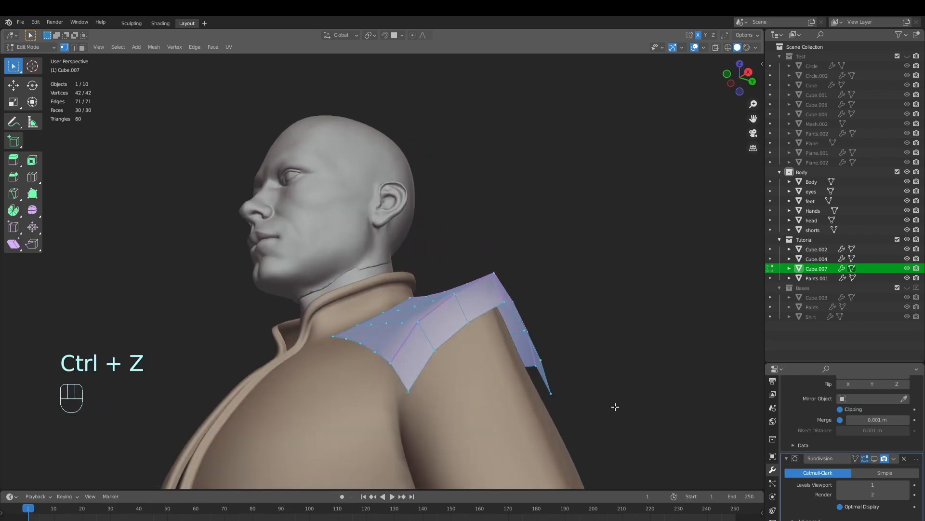
Extrude the shoulder patches in place and thicken them with Shrink/Fatten by about 0.037 m
key(alt+s)
click(609, 405)
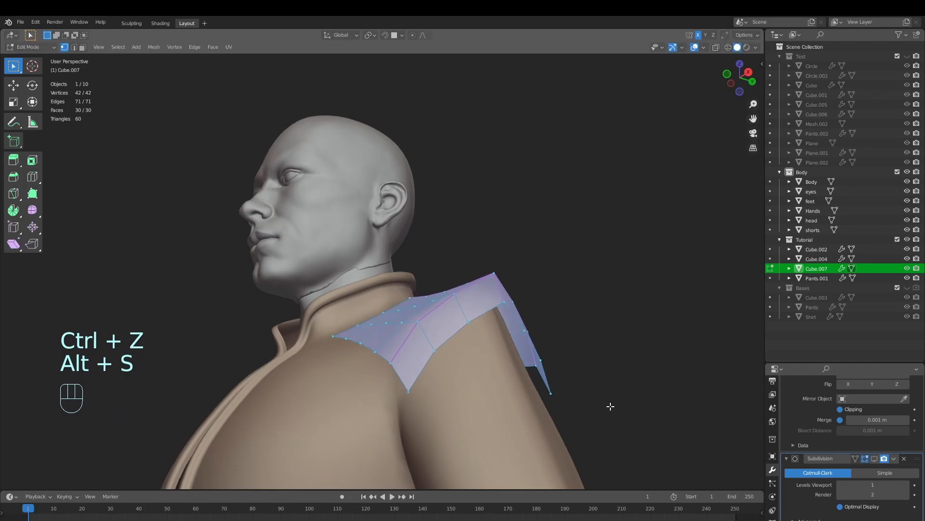
key(e)
key(alt+s)
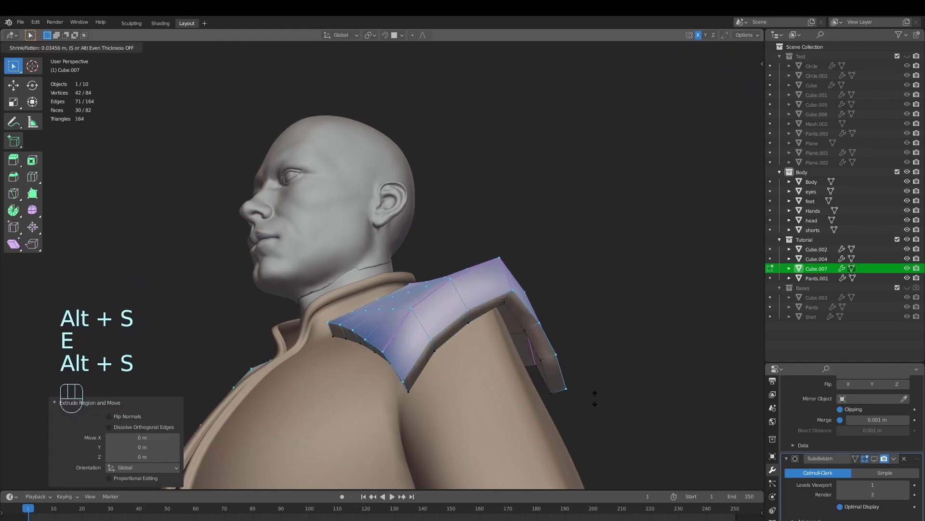
click(594, 398)
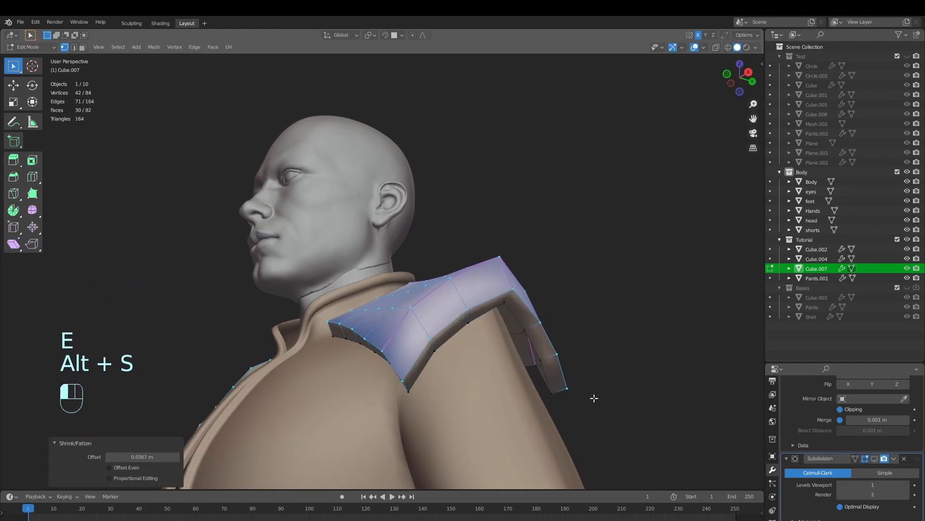
middle_drag(593, 397, 585, 399)
Examine the shape of the thickened shoulder pads from several angles
key(Tab)
scroll(502, 415, down, 3)
key(alt+a)
mouse_move(491, 383)
middle_down()
mouse_move(446, 383)
mouse_move(374, 356)
mouse_move(376, 331)
mouse_move(501, 370)
mouse_move(478, 409)
mouse_move(381, 411)
mouse_move(351, 437)
mouse_move(412, 389)
mouse_move(386, 380)
mouse_move(517, 360)
mouse_move(509, 331)
mouse_move(479, 386)
middle_up()
key(Tab)
key(Tab)
scroll(493, 365, down, 3)
scroll(412, 389, up, 3)
Turn the Subdivision modifier's viewport display back on and set its viewport levels to 2
key(Tab)
key(alt+a)
click(874, 459)
Add unslid supporting loop cuts near the front, collar-side and remaining outer edges of the shoulder pads
key(Tab)
scroll(520, 389, down, 3)
middle_drag(521, 388, 762, 411)
click(906, 484)
middle_drag(572, 405, 608, 407)
middle_drag(560, 385, 472, 370)
scroll(543, 355, up, 5)
key(Tab)
key(alt+a)
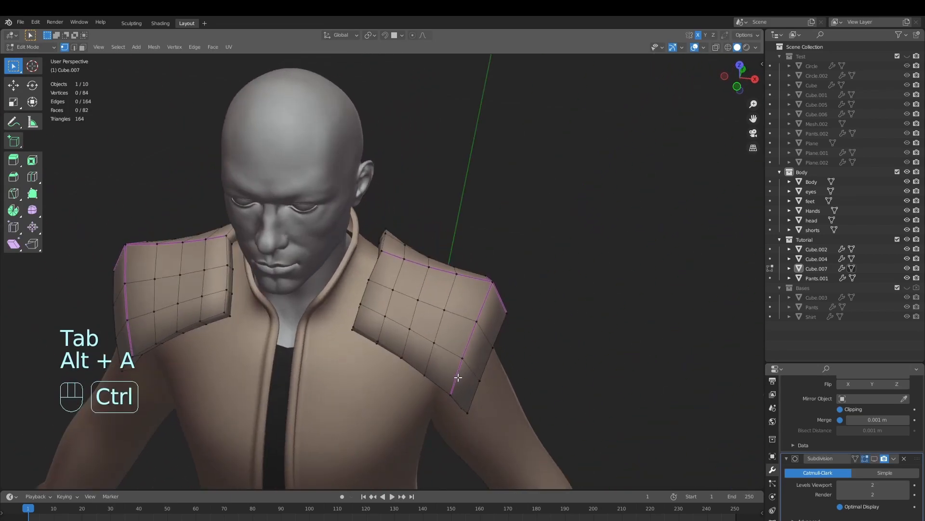
click(457, 375)
right_click(452, 370)
click(369, 304)
right_click(401, 317)
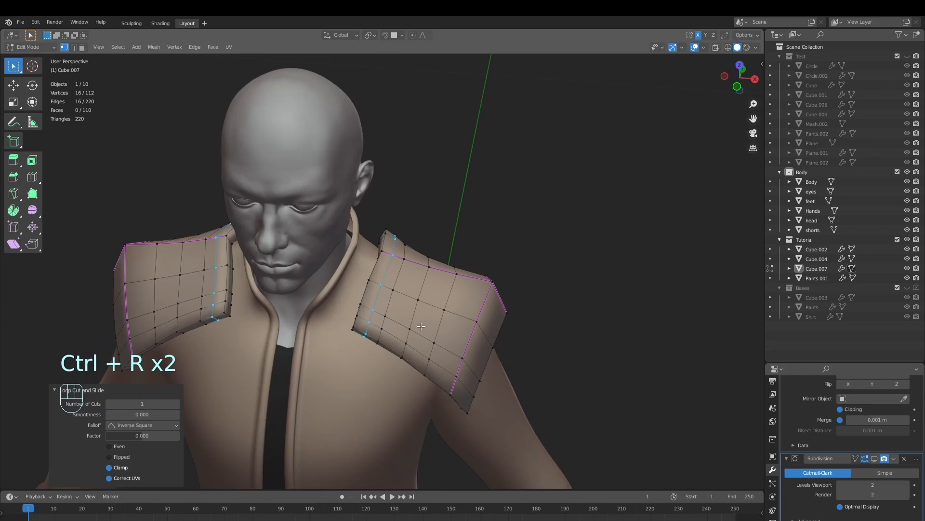
middle_drag(493, 347, 436, 390)
key(ctrl+r)
click(431, 394)
right_click(431, 393)
Select all upper faces of the shoulder pads inside their narrow border strips in face mode
key(3)
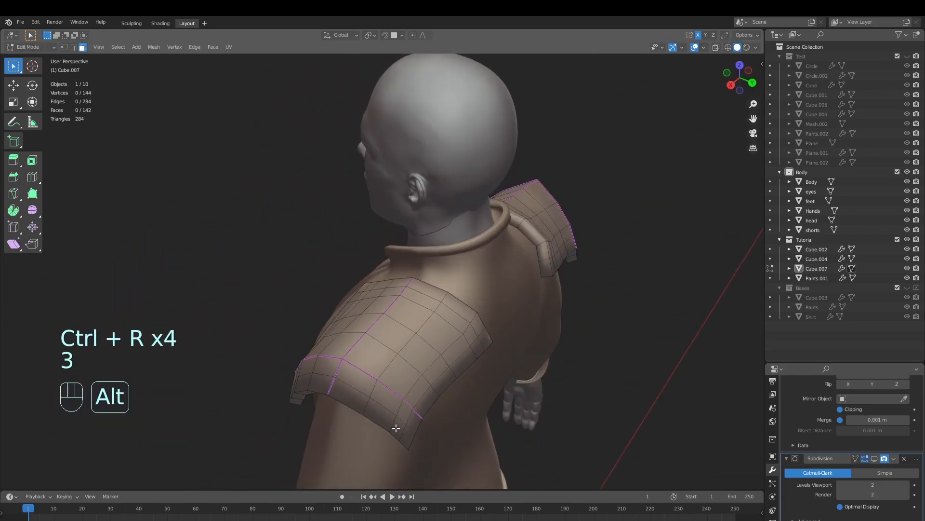
middle_drag(414, 424, 477, 425)
key(alt+a)
click(455, 401)
ctrl+click(371, 401)
middle_drag(370, 401, 362, 304)
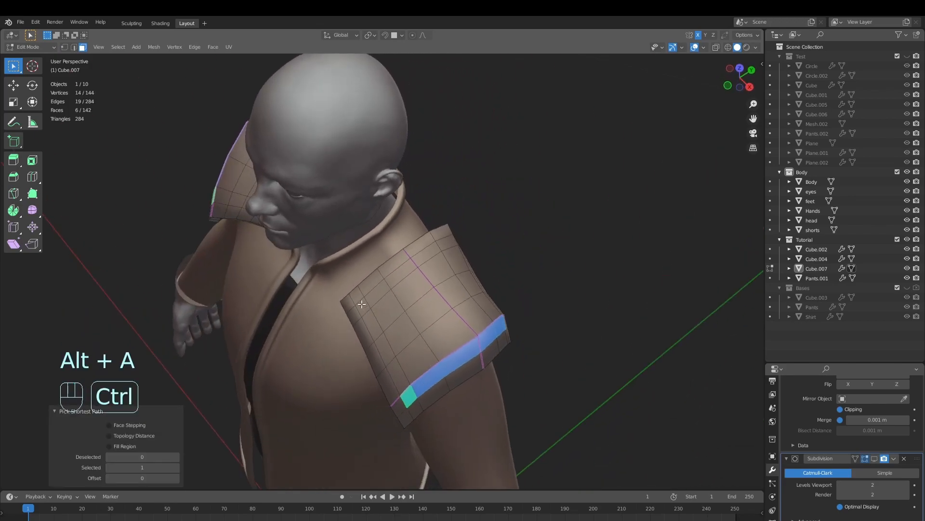
middle_drag(417, 318, 448, 332)
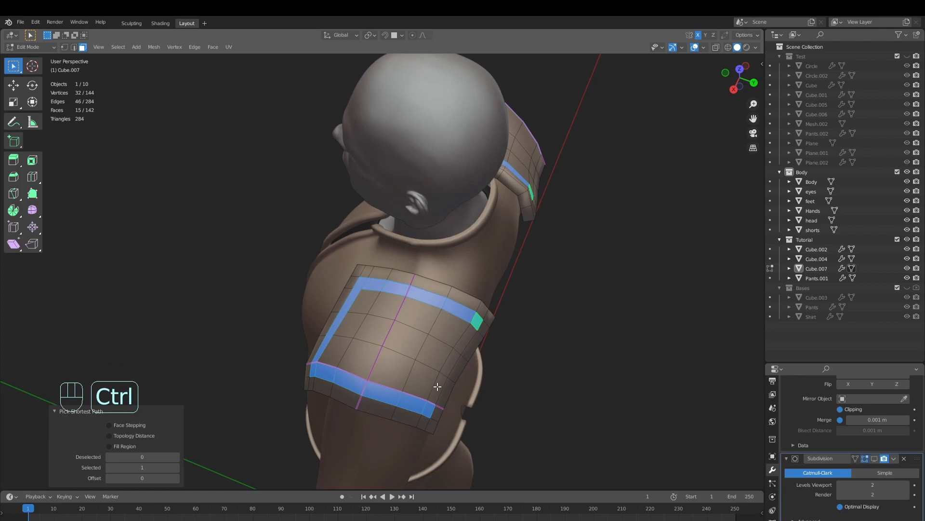
ctrl+click(339, 354)
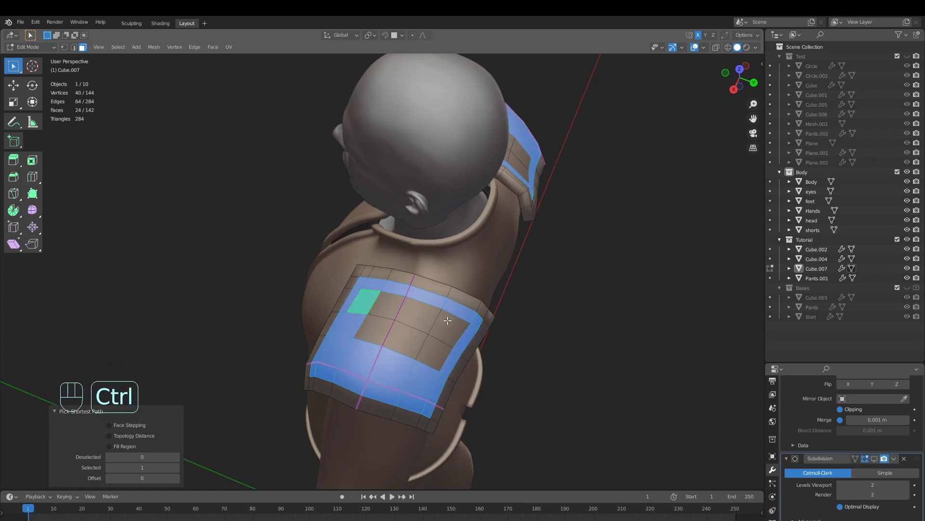
middle_drag(373, 336, 569, 346)
scroll(569, 346, up, 1)
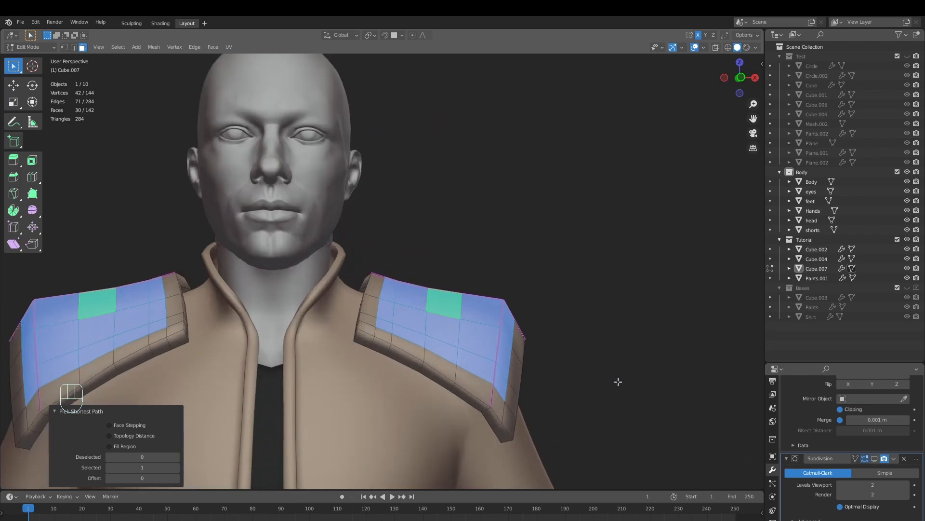
Extrude the selected upper faces of the shoulder pads in place and shrink them inward along their normals by about 0.019 m
key(e)
right_click(634, 384)
middle_drag(635, 384, 599, 363)
key(g)
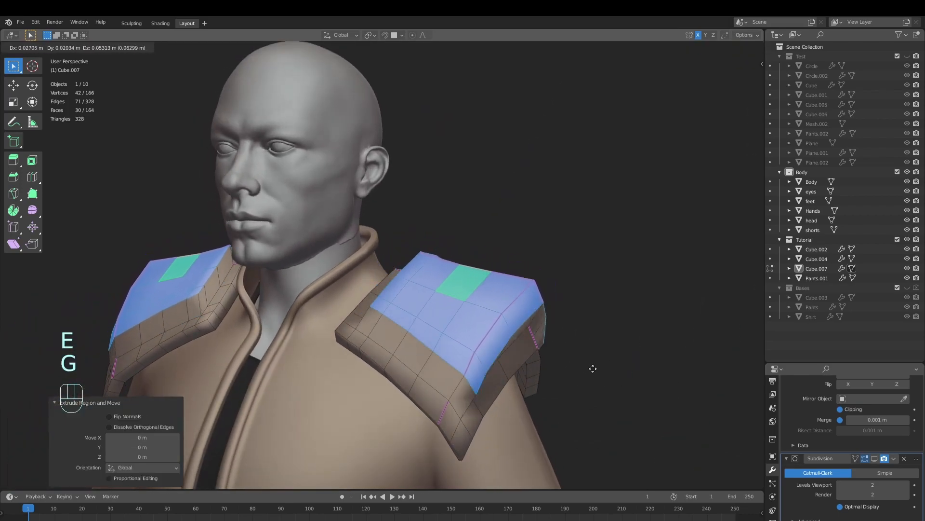
right_click(631, 390)
middle_drag(632, 391, 635, 404)
key(alt+s)
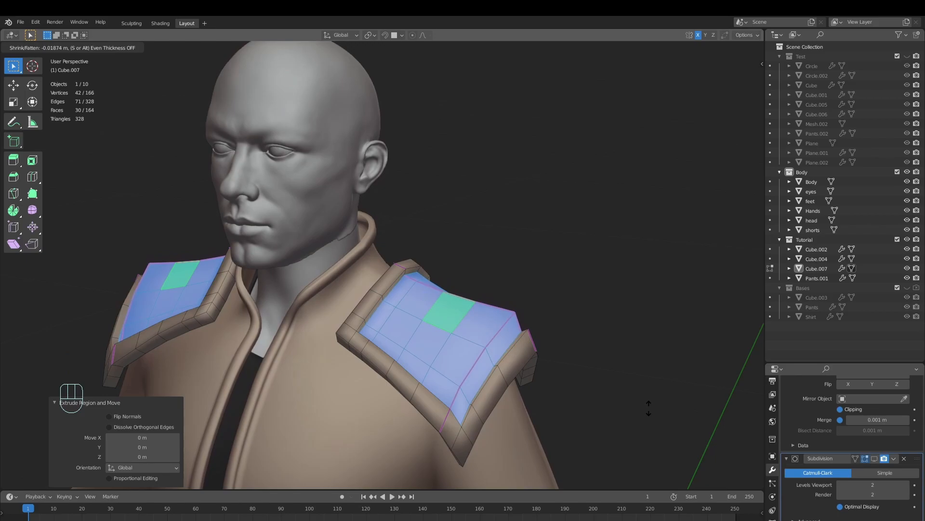
click(649, 407)
Examine the recessed shoulder pads in Object Mode and Edit Mode, including the Subdivision modifier's effect on their shape
key(Tab)
middle_drag(501, 399, 563, 384)
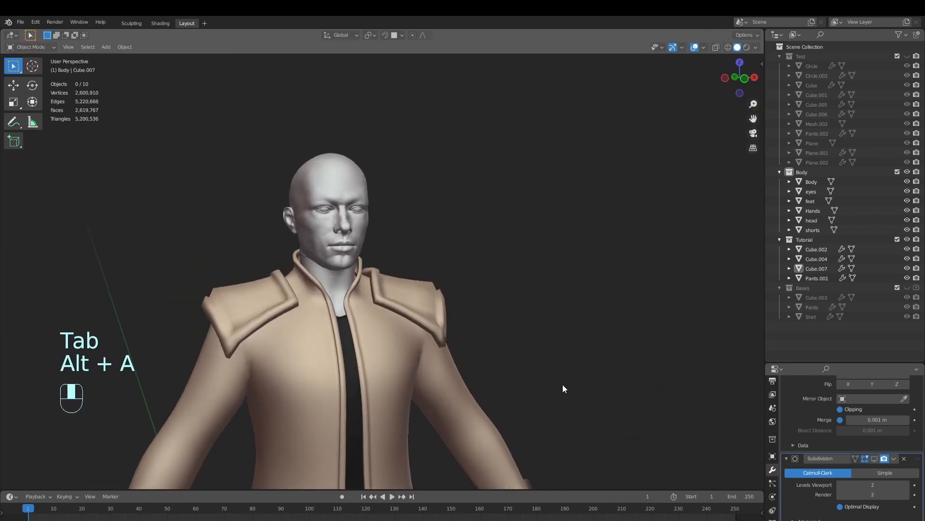
click(428, 304)
key(Tab)
key(Tab)
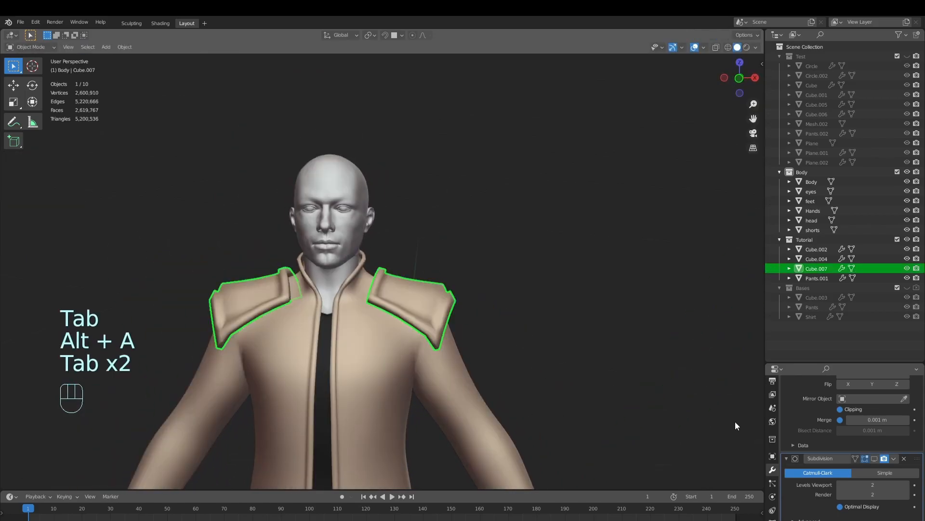
key(alt+a)
middle_drag(516, 366, 476, 314)
scroll(513, 374, up, 3)
click(876, 458)
key(Tab)
key(alt+a)
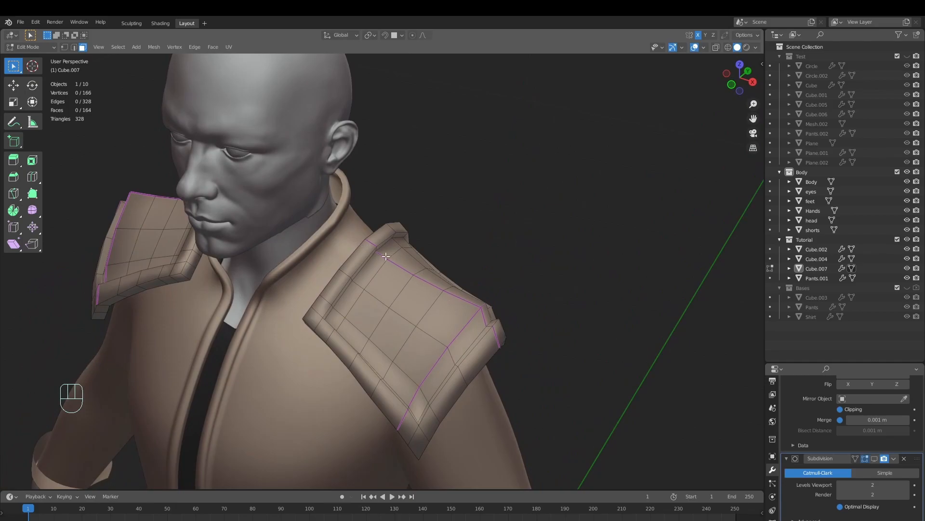
middle_drag(386, 257, 355, 302)
middle_drag(405, 255, 353, 361)
middle_drag(300, 340, 363, 354)
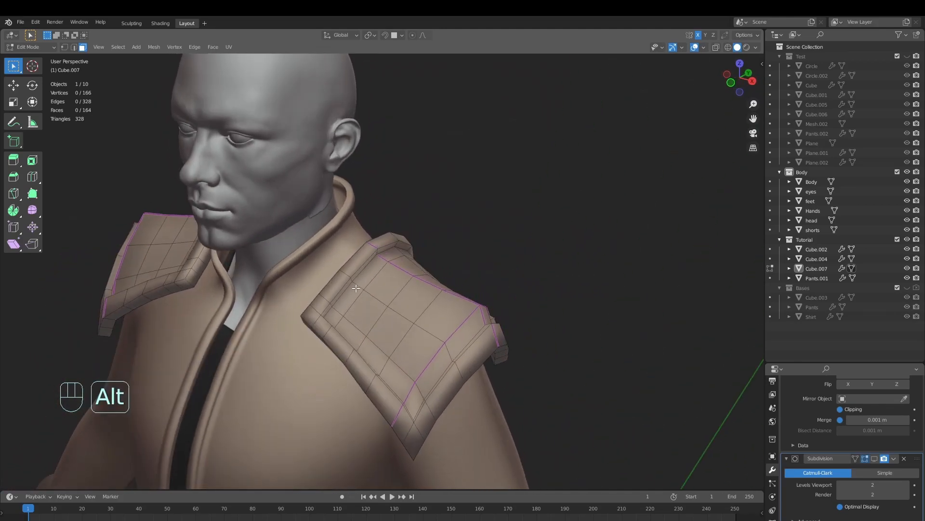
Select the collar-side edge loop where the recess floor meets its wall and edge-slide it by about 0.13 away from the wall
alt+click(368, 310)
key(2)
middle_drag(512, 295, 487, 257)
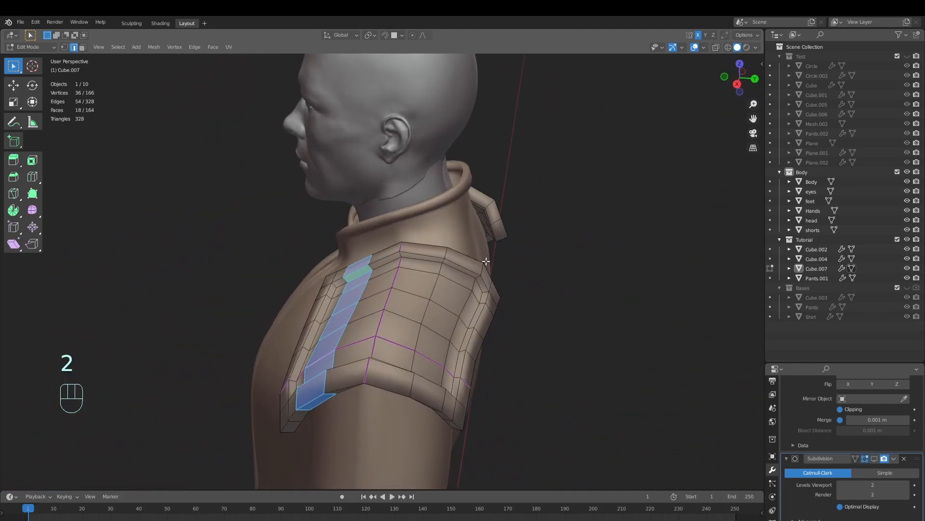
middle_drag(434, 313, 393, 279)
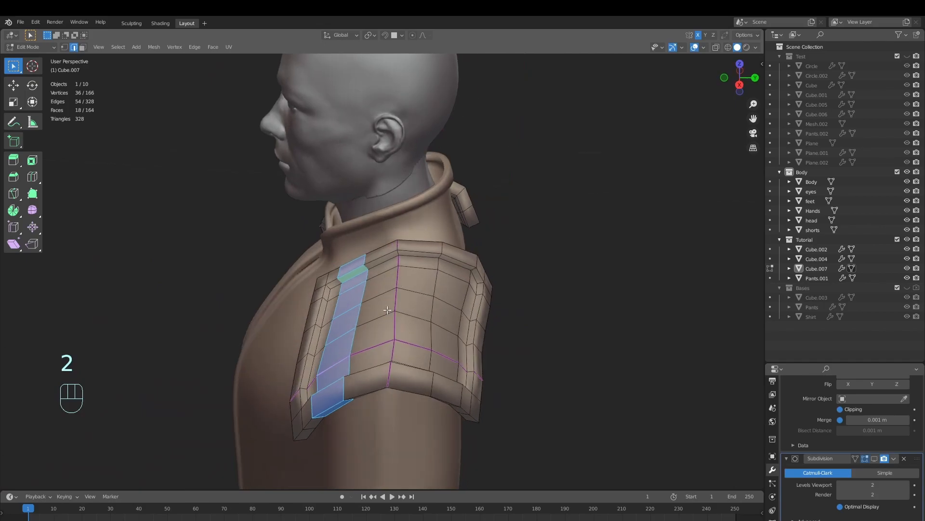
middle_drag(416, 344, 421, 270)
scroll(389, 294, up, 3)
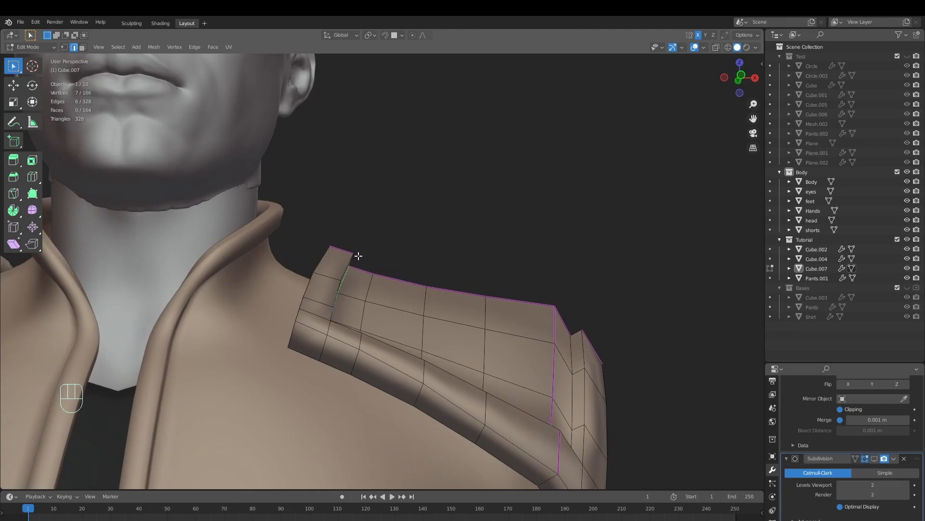
middle_drag(350, 264, 406, 329)
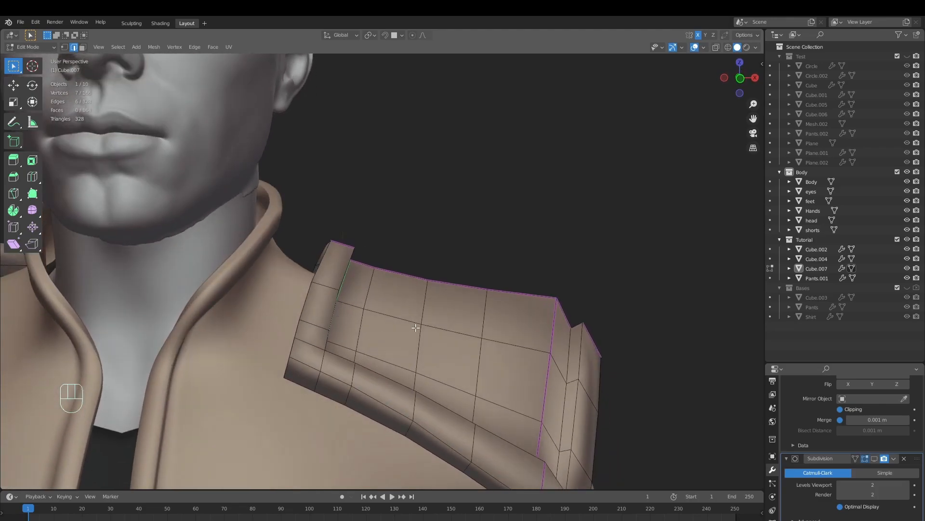
key(g)
key(g)
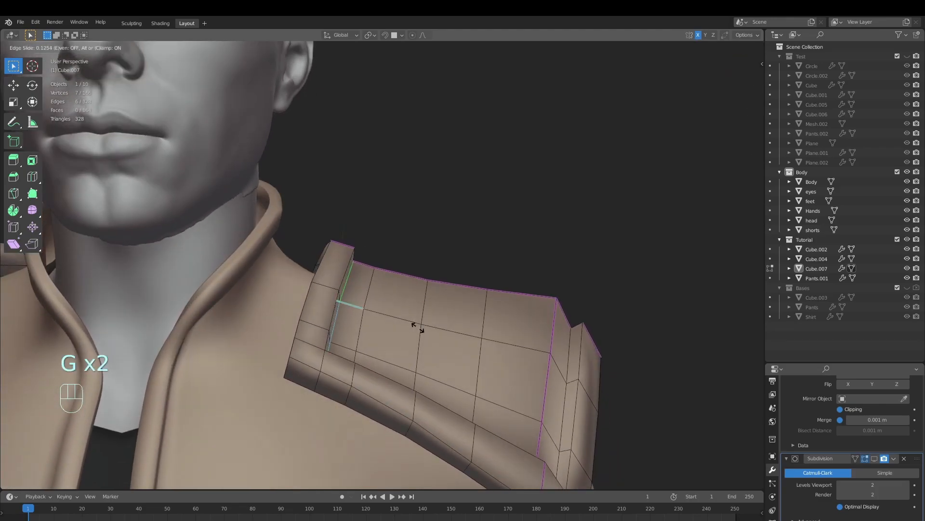
click(417, 327)
Edge-slide the front and remaining inner edge loops of the recess on the shoulder pads, then clear the selection
middle_drag(414, 325, 501, 373)
alt+click(309, 410)
key(g)
key(g)
click(419, 391)
alt+click(557, 374)
middle_drag(583, 379, 576, 328)
alt+click(449, 348)
key(g)
key(g)
click(527, 382)
key(alt+a)
scroll(562, 351, up, 3)
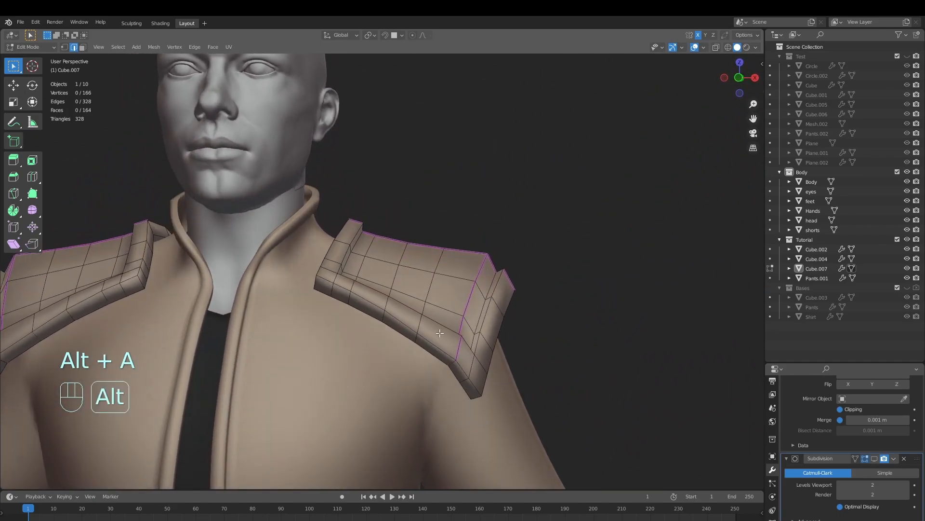
Select the upper edge loop around the outer border of the shoulder pads and crease it
middle_drag(505, 354, 417, 352)
alt+shift+click(388, 321)
middle_drag(388, 319, 248, 320)
middle_drag(468, 279, 404, 276)
key(shift+e)
click(701, 152)
Select the lower border edges on the underside of the shoulder pads and crease them
key(alt+a)
middle_drag(682, 169, 302, 277)
alt+shift+click(364, 270)
middle_drag(409, 284, 322, 316)
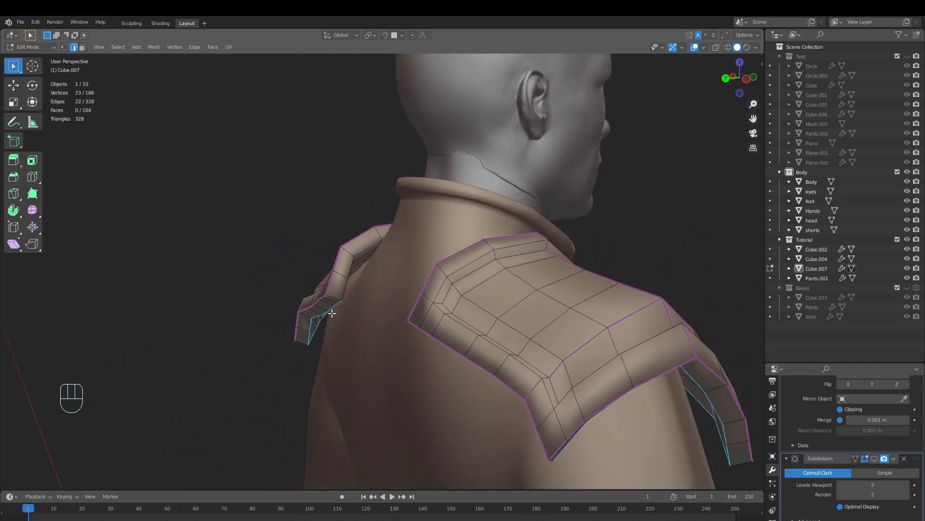
alt+shift+click(369, 245)
middle_drag(369, 245, 411, 300)
key(shift+e)
click(707, 452)
Turn the Subdivision modifier's viewport display back on and return the shoulder pads to Edit Mode
key(Tab)
middle_drag(428, 376, 424, 297)
click(876, 458)
key(Tab)
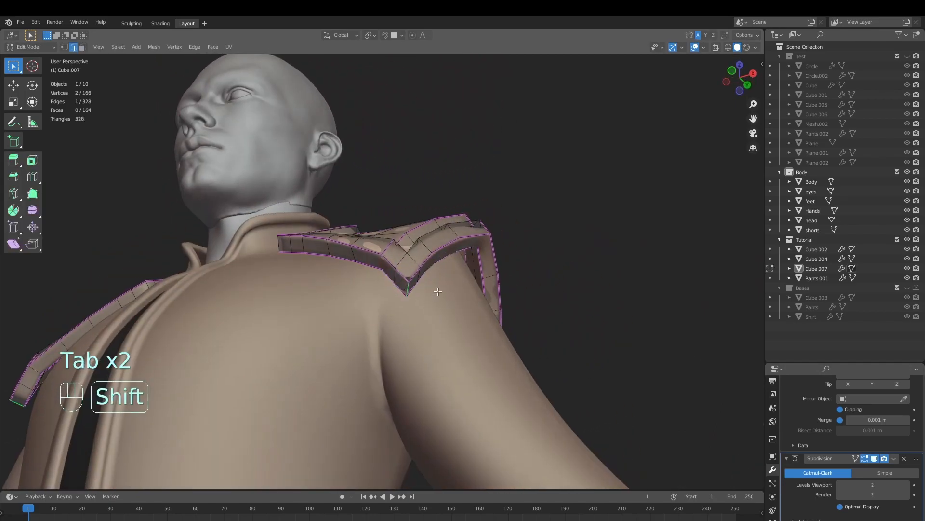
Crease the short vertical edges at the front outer corner, shoulder ridge and rear outer corner of the pads to 1.000
key(shift+e)
click(564, 238)
middle_drag(564, 237, 415, 243)
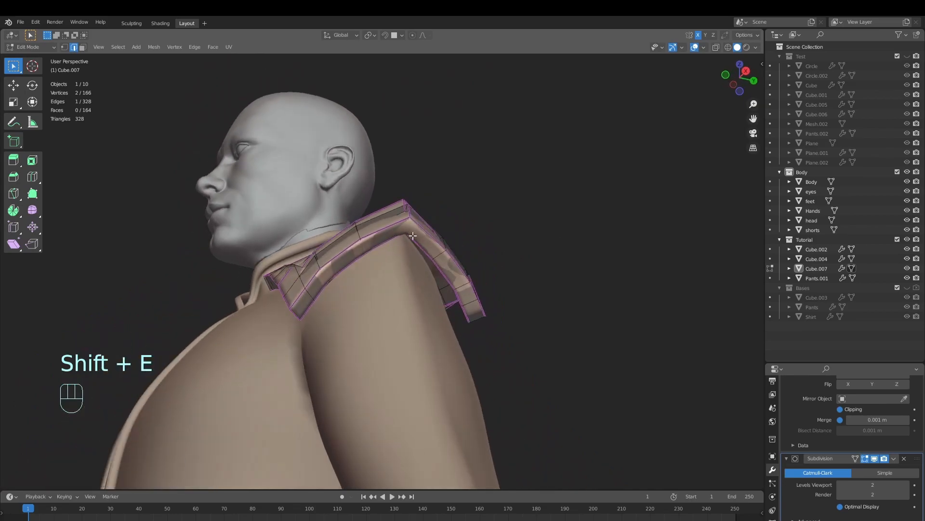
key(shift+e)
click(655, 126)
key(Tab)
middle_drag(595, 186, 530, 217)
key(Tab)
key(shift+e)
click(585, 136)
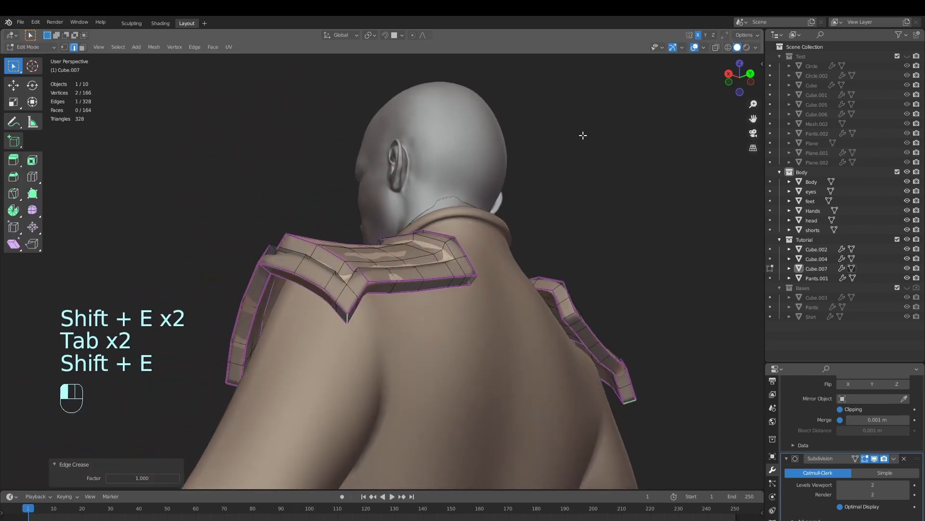
Crease further short edges along the rear side of the shoulder pads' rim and check the smoothed shape
middle_drag(584, 137, 393, 242)
key(shift+e)
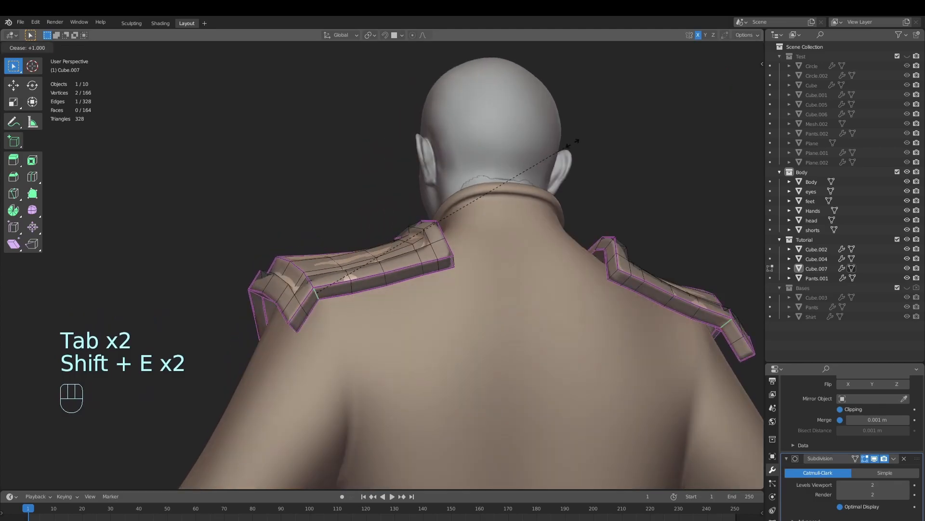
click(379, 277)
middle_drag(380, 280, 413, 279)
key(shift+e)
click(376, 263)
scroll(471, 314, down, 5)
key(Tab)
middle_drag(471, 314, 395, 277)
key(Tab)
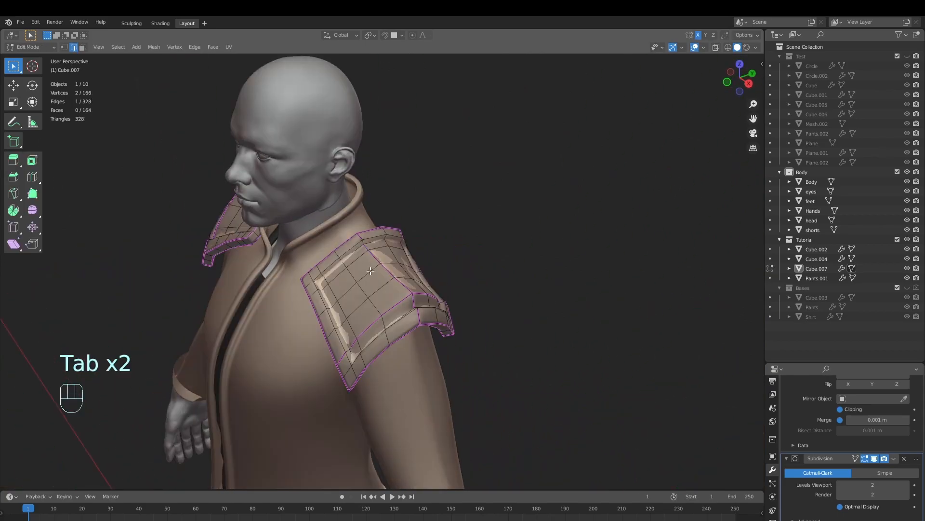
Crease the short recess-wall edge where the shoulder ridge meets the pads' collar-side rim
scroll(367, 294, up, 6)
key(Tab)
key(Tab)
scroll(313, 327, up, 3)
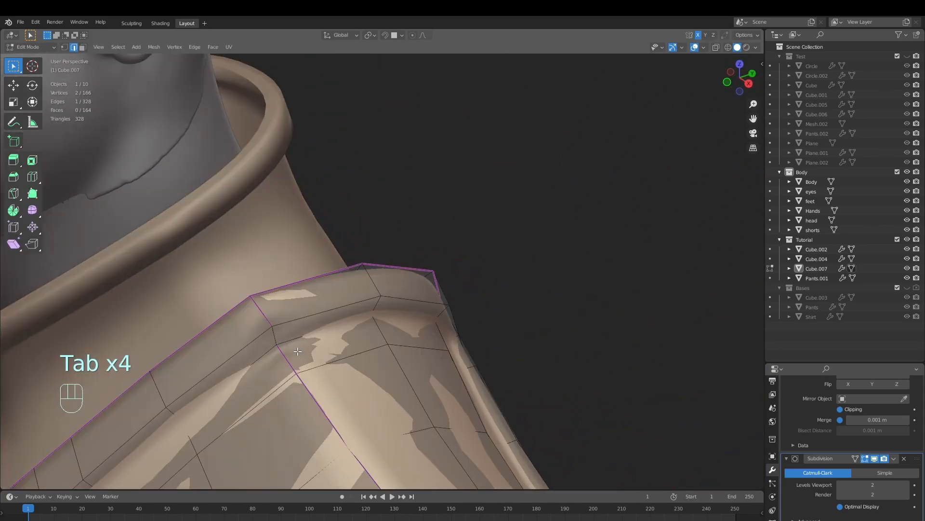
key(Tab)
scroll(268, 334, down, 2)
middle_drag(264, 342, 405, 313)
key(Tab)
click(306, 330)
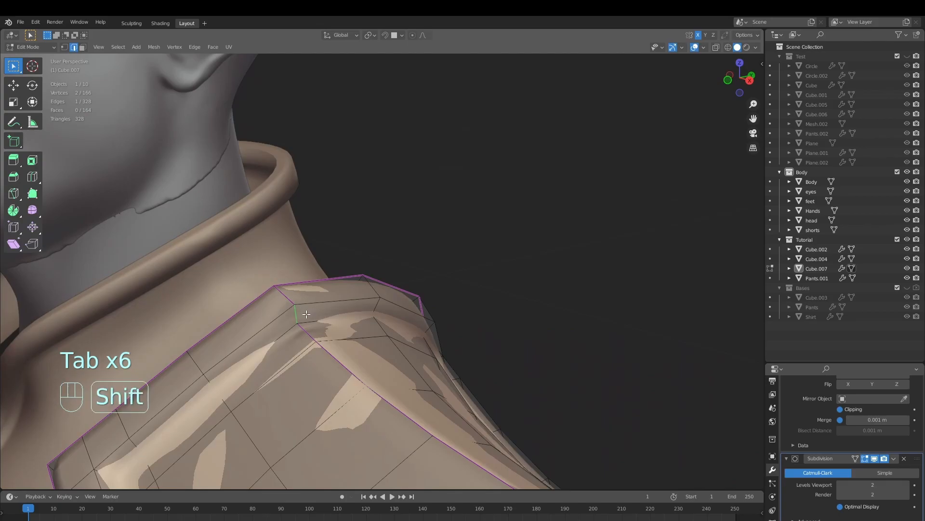
key(shift+e)
click(622, 138)
Crease the short ridge-line edges crossing the outer rim and outer recess wall of the shoulder pads to 1.000
key(Tab)
middle_drag(332, 302, 384, 291)
middle_drag(478, 345, 475, 364)
key(Tab)
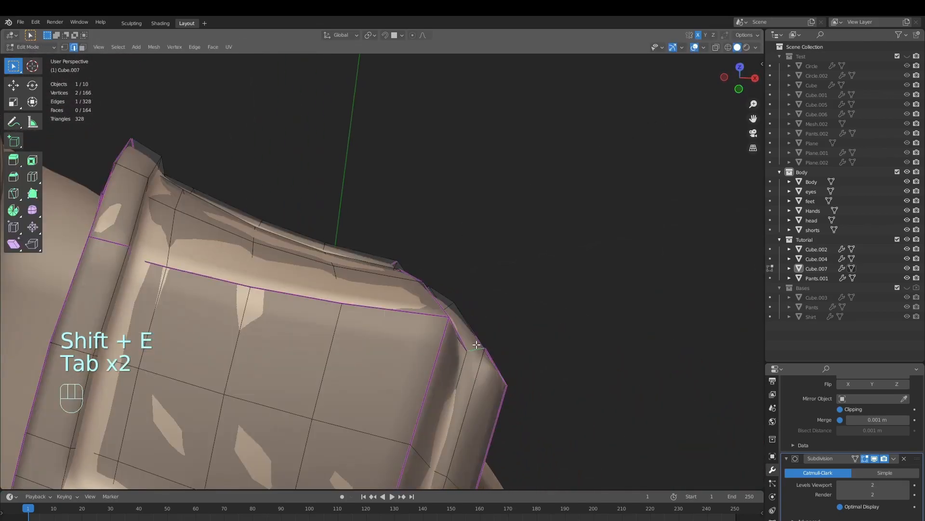
key(shift+e)
click(582, 316)
key(Tab)
middle_drag(154, 314, 294, 320)
key(Tab)
key(shift+e)
click(570, 305)
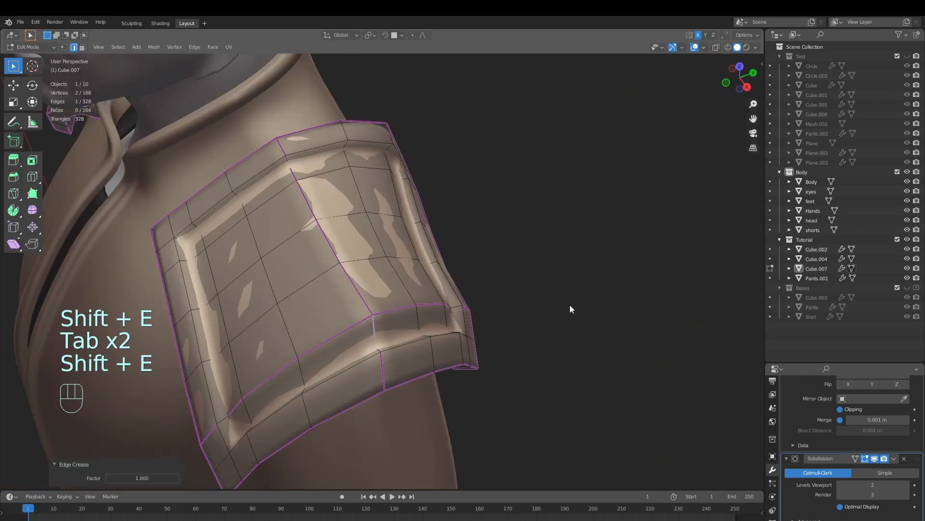
Crease the short wall edges at the inner corners of the shoulder pads' recess
key(Tab)
middle_drag(570, 305, 529, 320)
key(Tab)
key(shift+e)
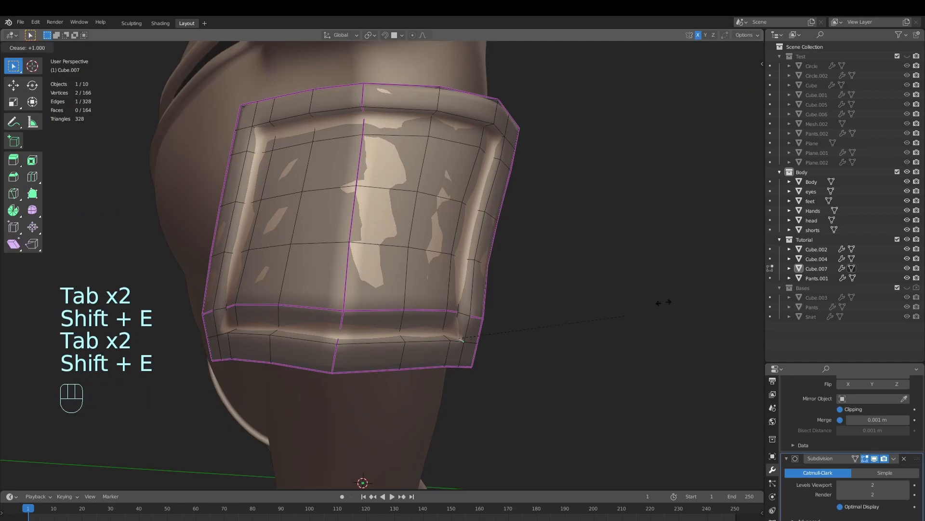
click(216, 221)
key(shift+e)
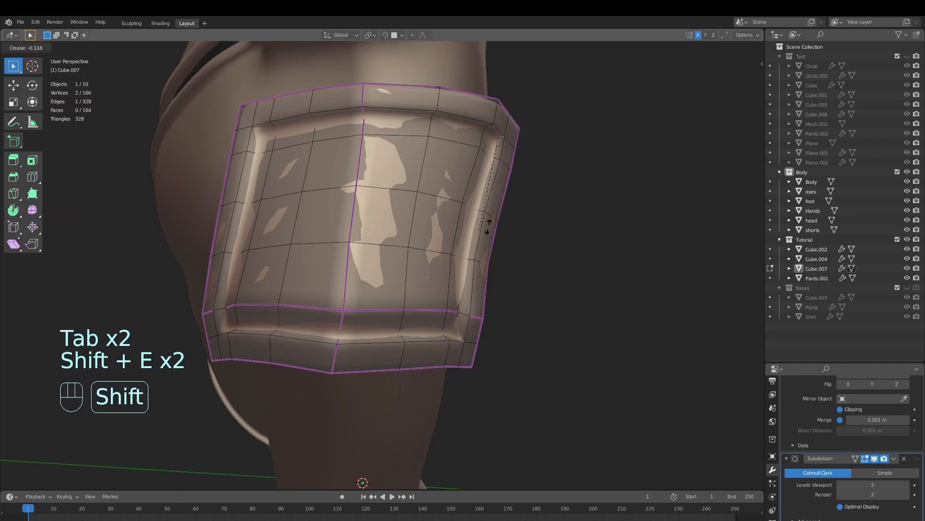
click(95, 198)
key(shift+e)
click(594, 176)
key(shift+e)
click(638, 207)
Return to Object Mode, examine the finished shoulder pads on the whole character from several angles, and save the file
key(Tab)
scroll(339, 298, down, 5)
key(alt+a)
middle_drag(340, 298, 383, 331)
scroll(406, 317, down, 5)
scroll(422, 328, down, 2)
key(alt+a)
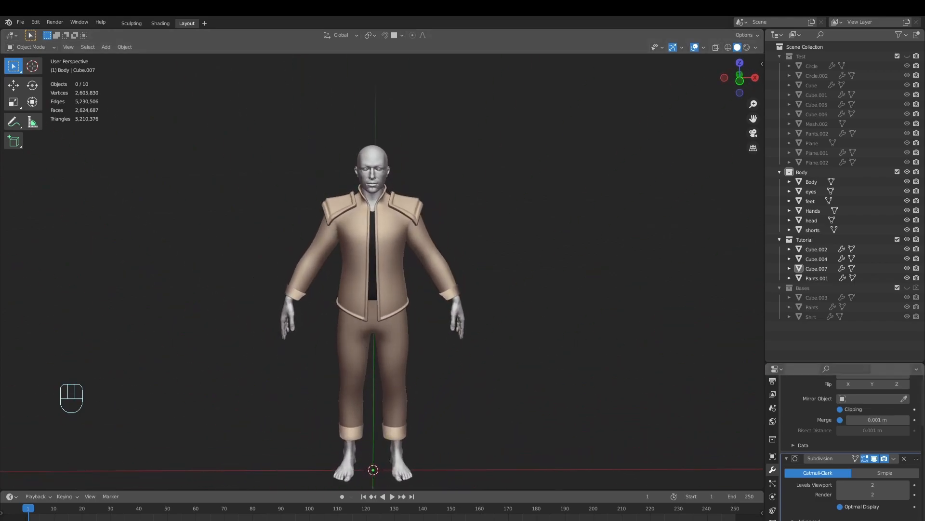
middle_drag(557, 329, 528, 314)
shift+middle_drag(494, 301, 546, 323)
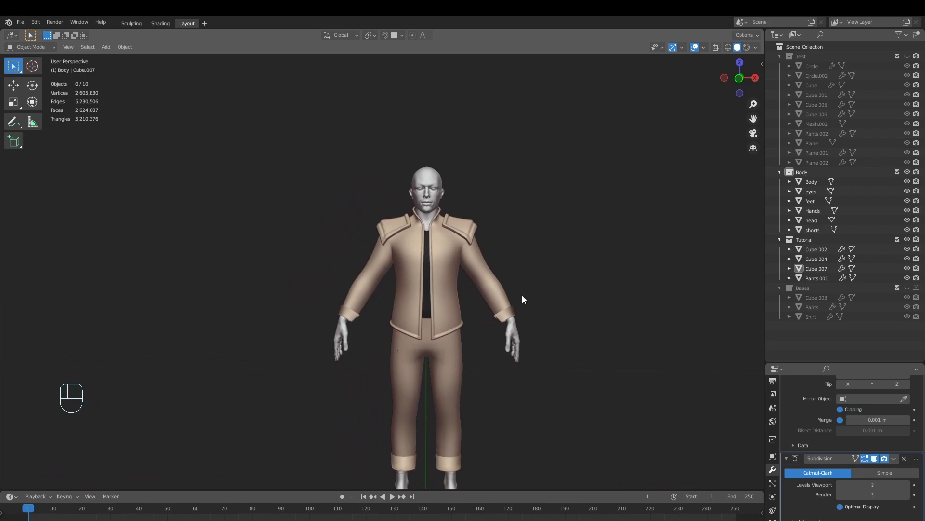
middle_drag(420, 258, 513, 313)
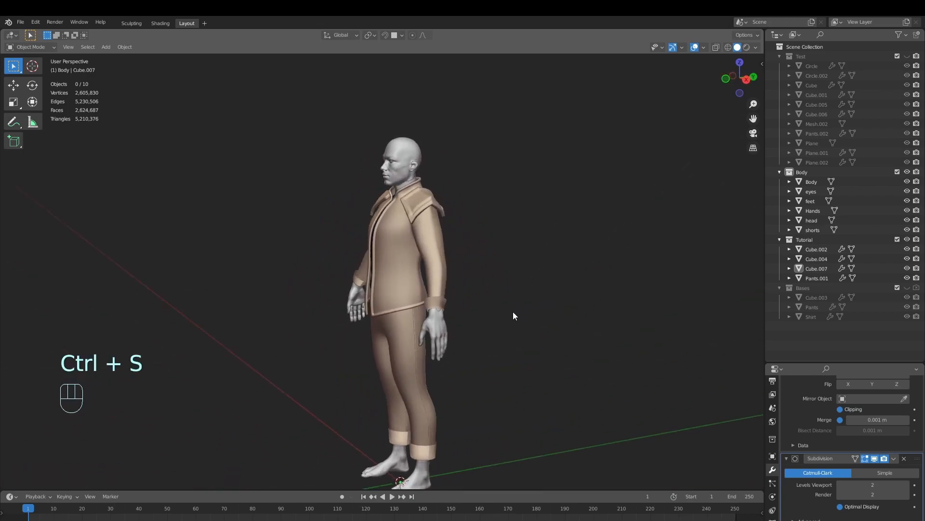
key(alt+a)
middle_drag(439, 316, 500, 330)
key(Tab)
scroll(446, 347, up, 1)
scroll(500, 330, up, 2)
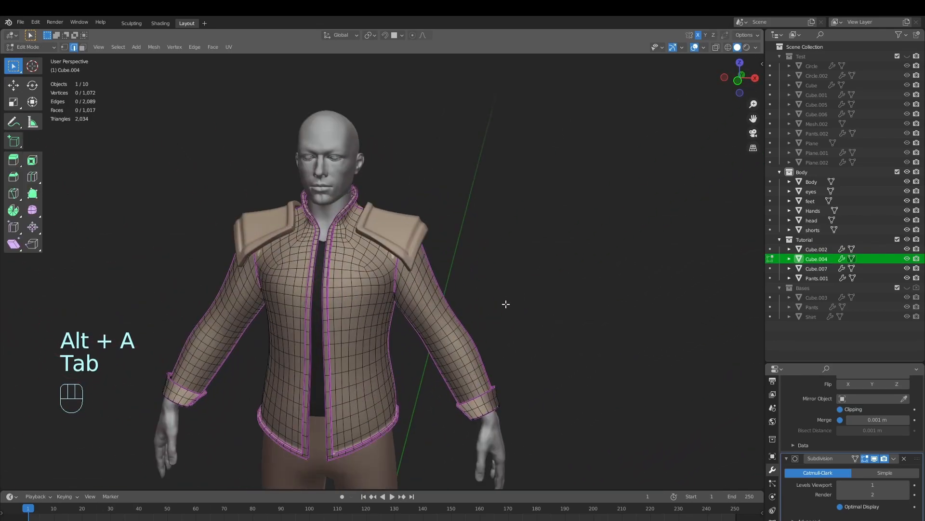
key(Tab)
Move the shoulder pads object into the hidden Bases collection
click(411, 241)
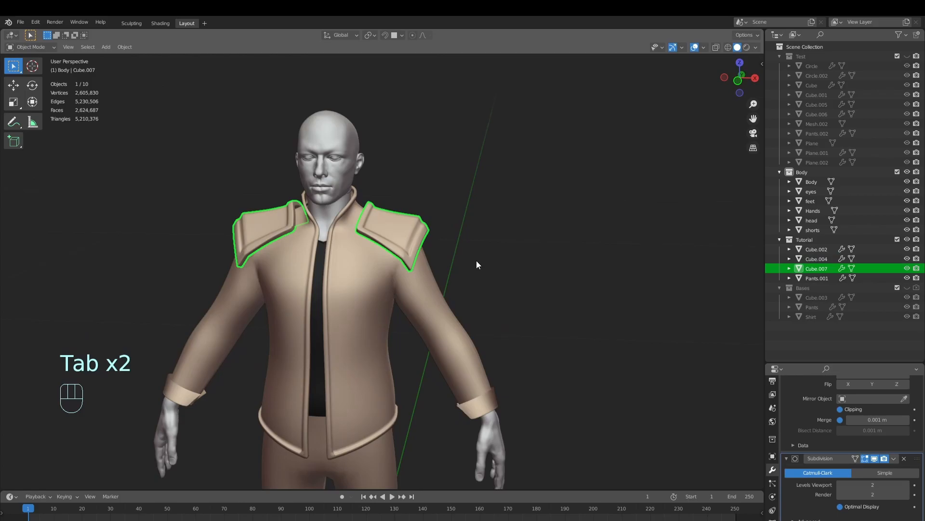
key(m)
click(450, 288)
middle_drag(449, 289, 509, 305)
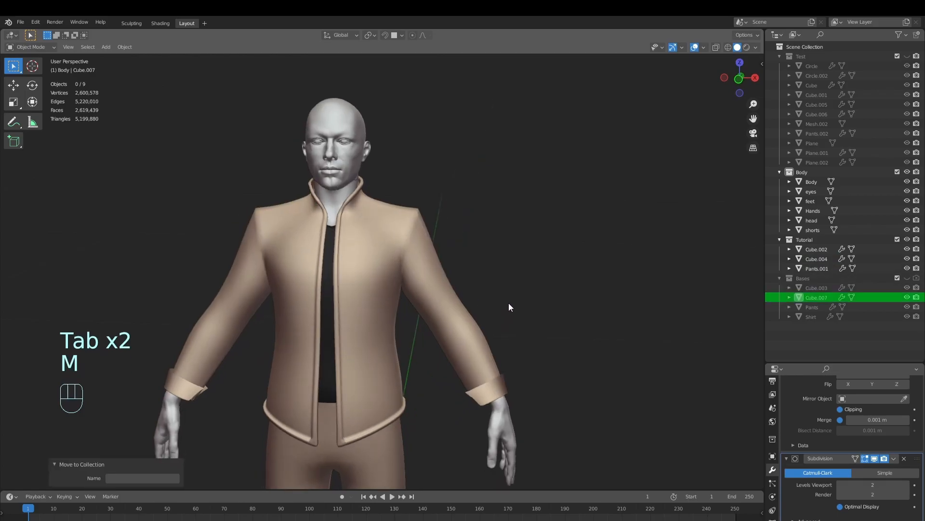
Open the jacket's mesh in Edit Mode with nothing selected and examine its torso and sleeves
click(447, 292)
key(Tab)
middle_drag(504, 346, 148, 382)
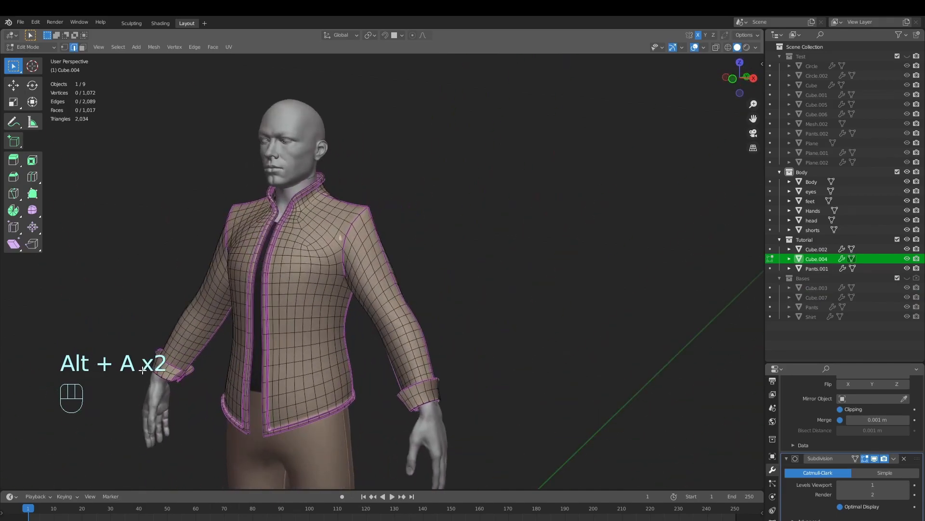
middle_drag(396, 365, 459, 375)
shift+middle_drag(459, 375, 440, 336)
middle_drag(440, 335, 472, 327)
scroll(471, 326, up, 3)
scroll(486, 347, up, 3)
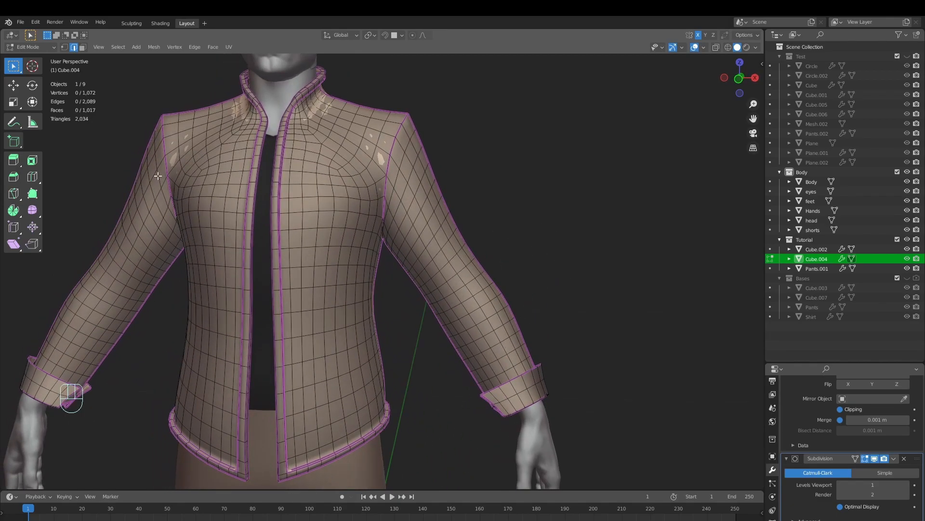
Select all face loops around both forearms of the jacket, from the elbows to just above the cuffs, in face mode
shift+middle_drag(546, 330, 482, 295)
scroll(516, 314, up, 3)
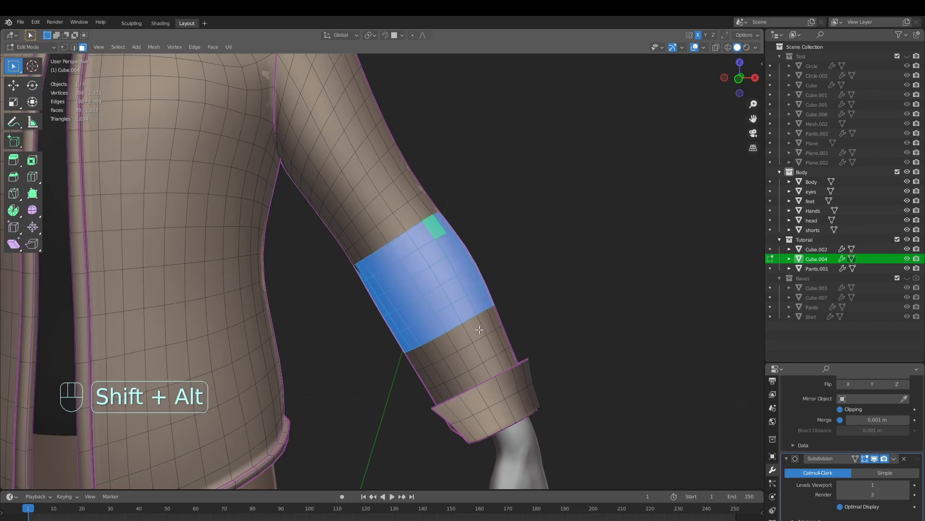
scroll(499, 368, down, 10)
middle_drag(504, 345, 513, 364)
scroll(455, 298, up, 6)
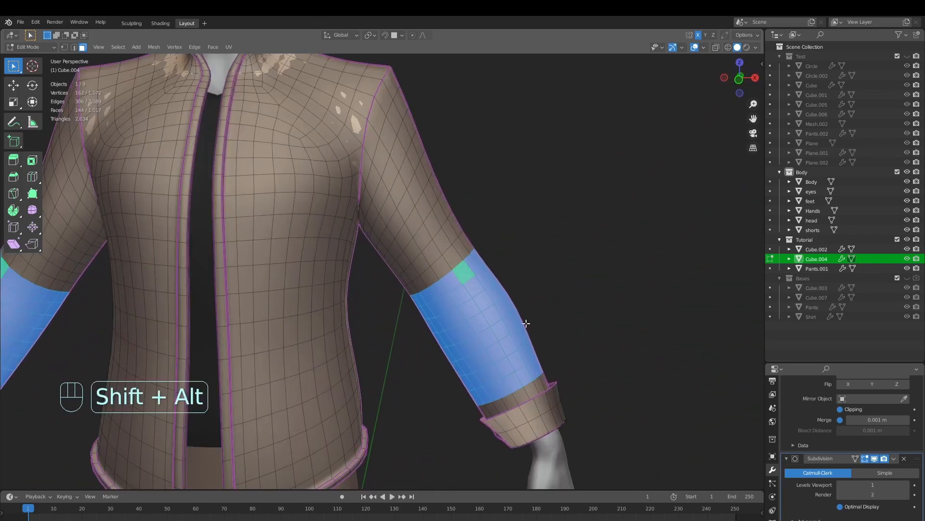
scroll(521, 320, down, 4)
middle_drag(535, 334, 561, 352)
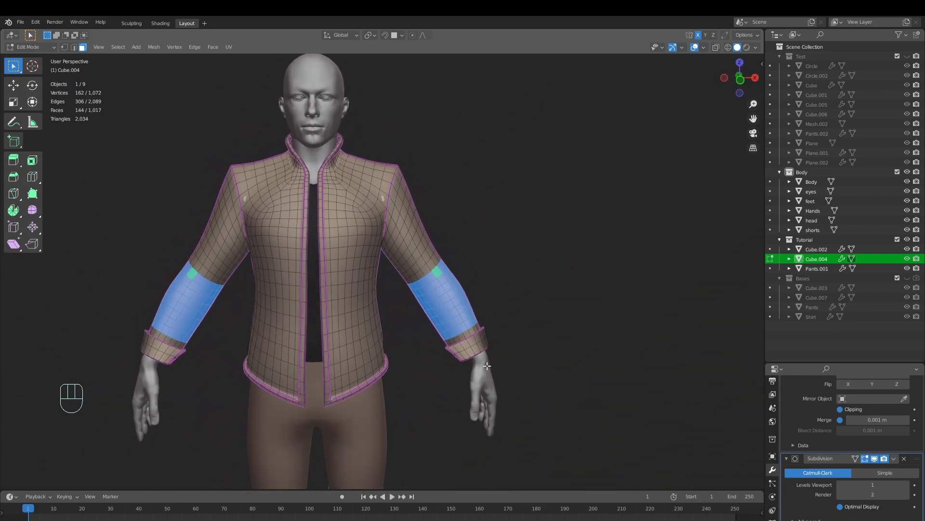
Duplicate the selected forearm faces in place, separate them into their own object and select that object in Object Mode
key(shift+d)
right_click(543, 315)
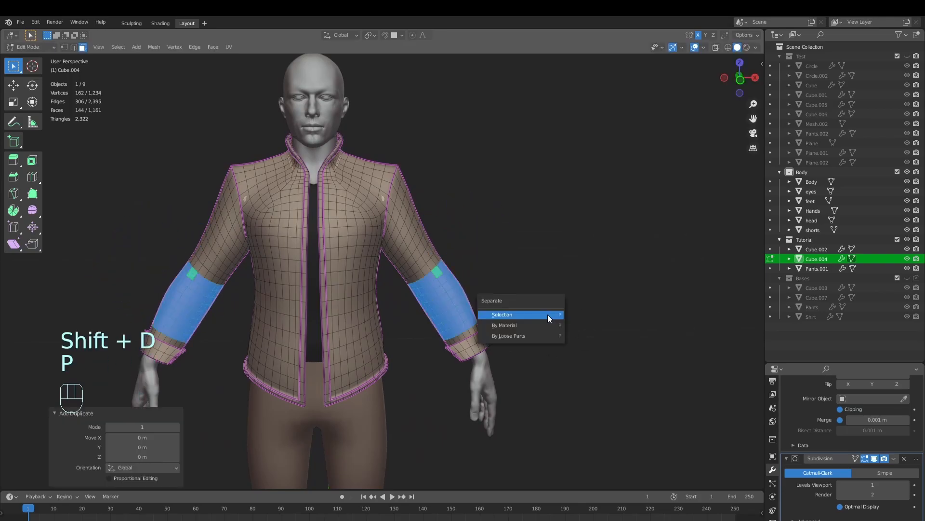
click(547, 314)
key(Tab)
click(442, 315)
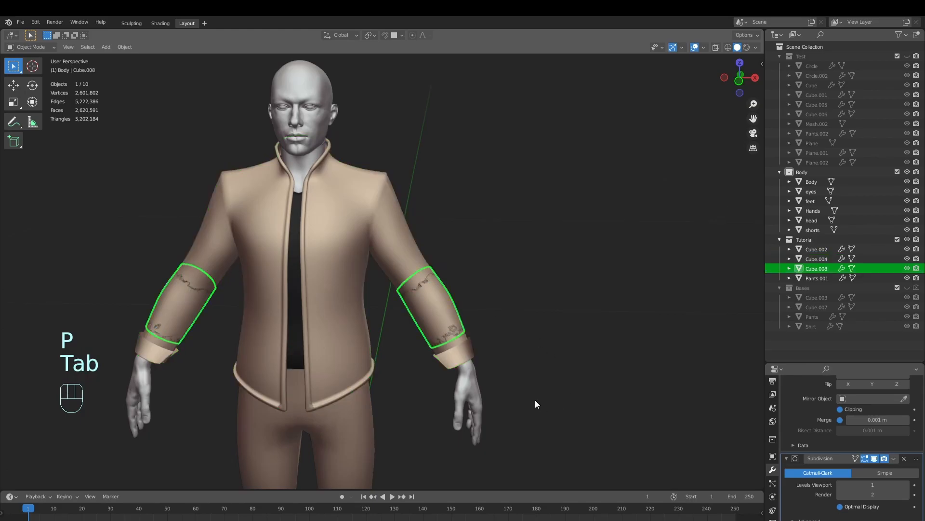
key(g)
right_click(540, 323)
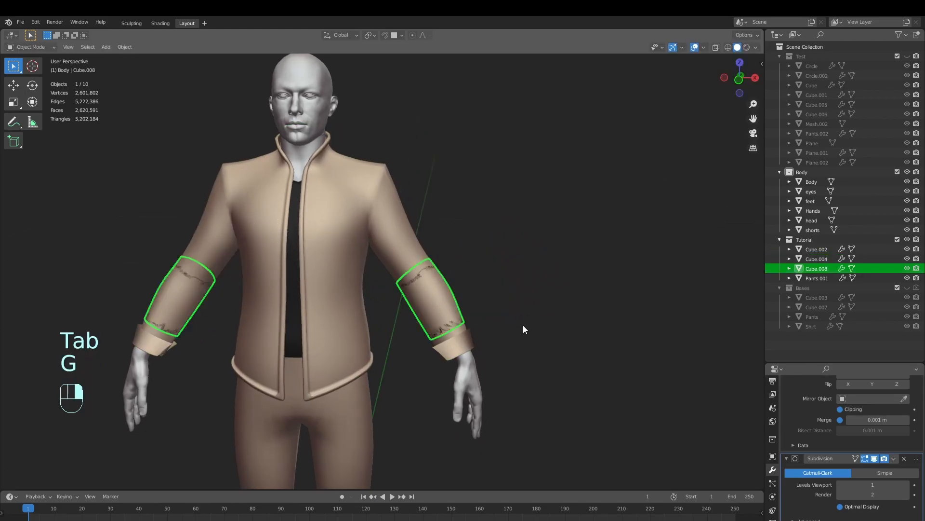
Select the whole mesh of the new forearm object and push it outward about 0.001 m with Shrink/Fatten to clear the jacket
key(Tab)
scroll(482, 330, up, 4)
shift+middle_drag(597, 375, 528, 328)
scroll(593, 372, up, 3)
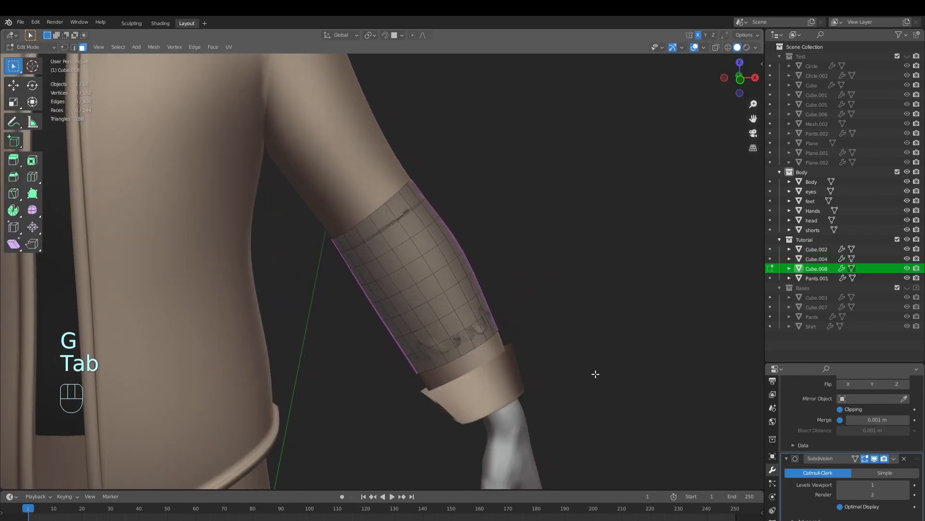
key(a)
shift+middle_drag(591, 372, 581, 379)
scroll(614, 387, up, 3)
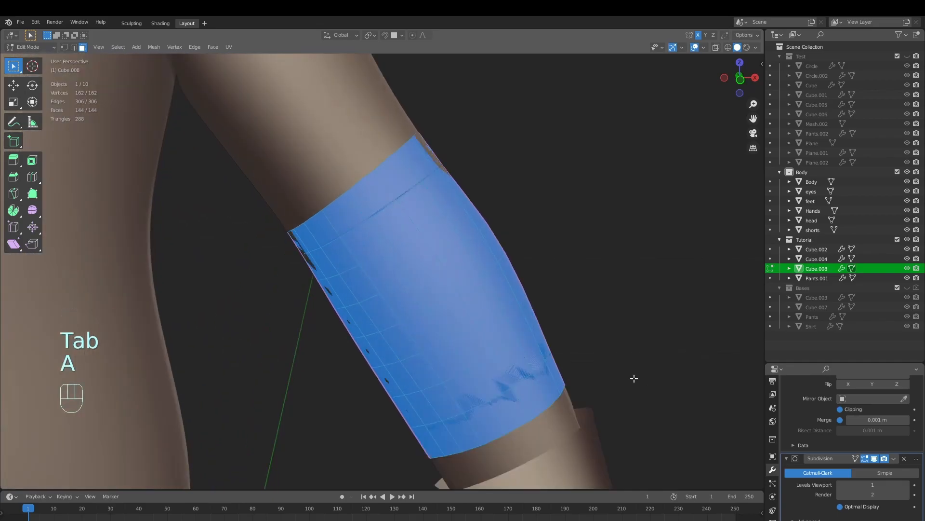
scroll(639, 367, up, 2)
shift+middle_drag(571, 240, 612, 273)
key(alt+s)
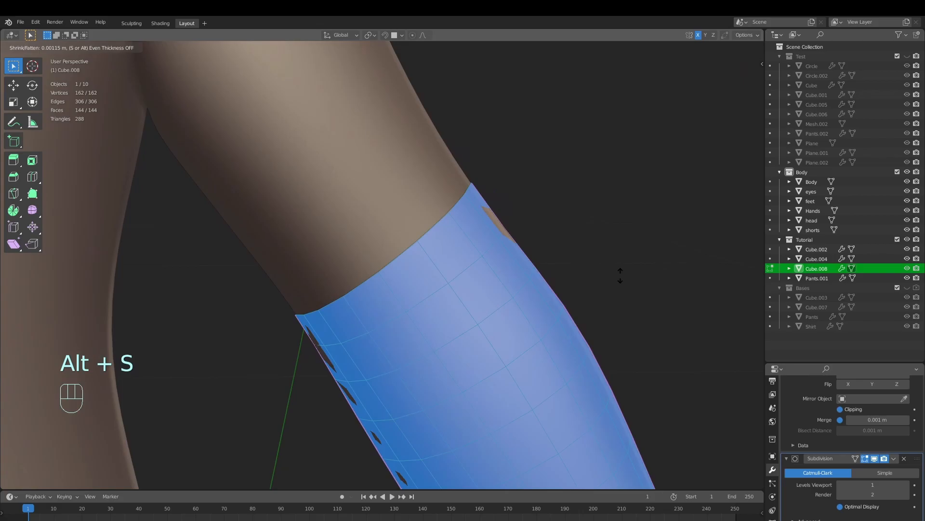
click(621, 275)
Return to Object Mode with nothing selected and examine how the forearm pieces sit over the jacket sleeves
key(Tab)
scroll(574, 325, down, 6)
key(alt+a)
middle_drag(570, 329, 474, 353)
shift+middle_drag(474, 353, 499, 351)
middle_drag(442, 279, 430, 318)
scroll(419, 303, up, 2)
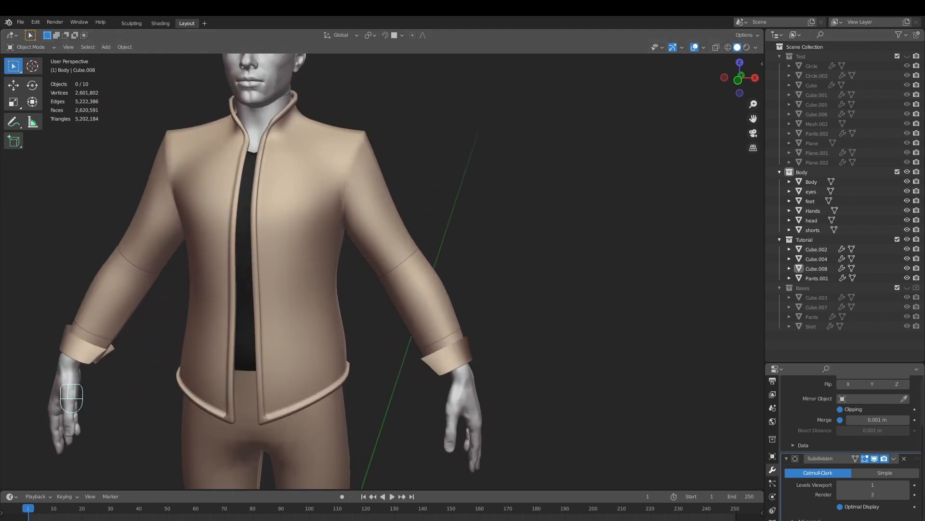
mouse_move(550, 382)
middle_down()
mouse_move(586, 380)
mouse_move(544, 387)
middle_up()
Extrude all faces of the forearm pieces in place and thicken them outward by 0.0205 m with Shrink/Fatten
click(379, 339)
middle_drag(379, 339, 615, 366)
key(Tab)
scroll(601, 368, up, 3)
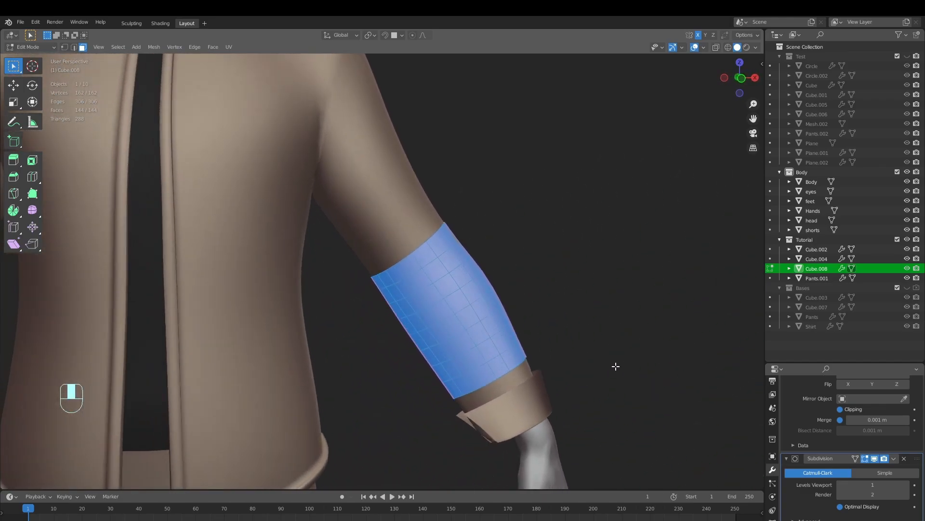
middle_drag(609, 381, 573, 369)
scroll(663, 389, up, 1)
shift+middle_drag(663, 389, 599, 403)
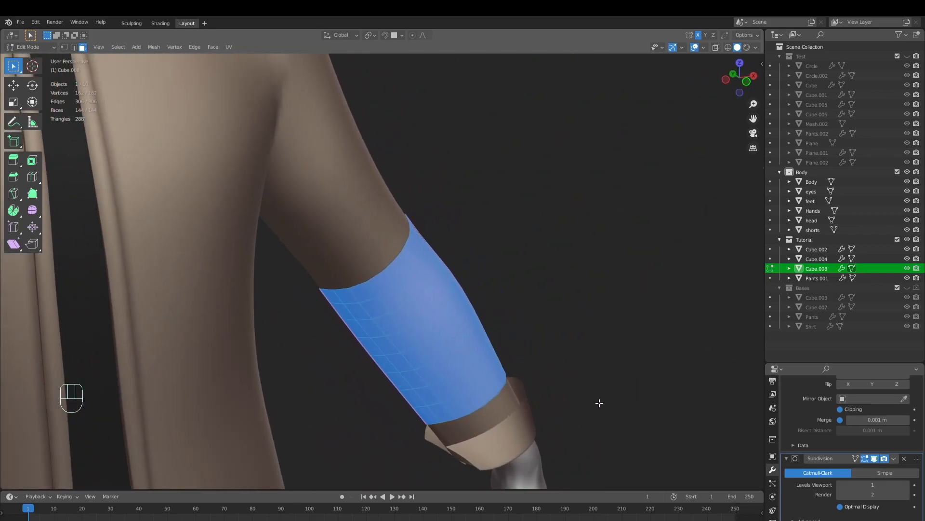
scroll(602, 404, up, 1)
key(e)
right_click(623, 406)
key(alt+s)
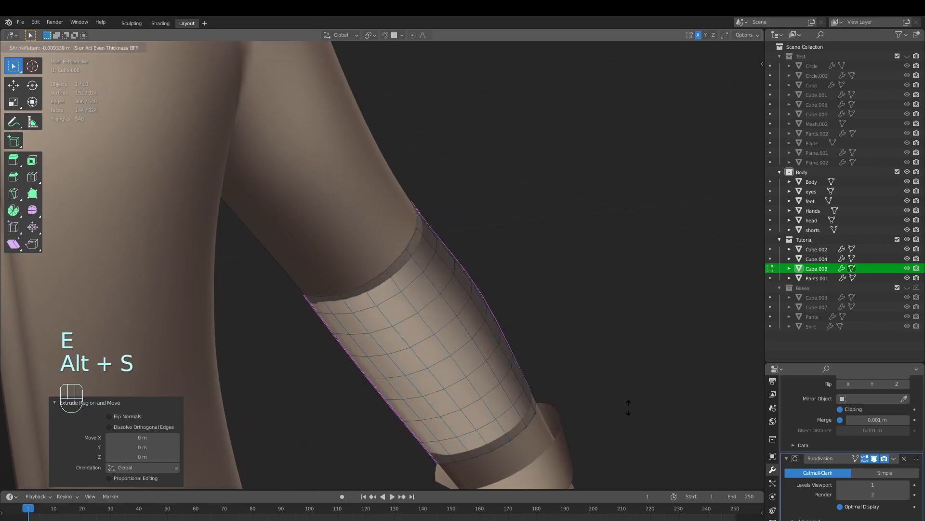
click(600, 399)
middle_drag(600, 399, 646, 410)
Thicken the extruded outer surface of the forearm pieces by a further 0.00988 m with Shrink/Fatten
key(alt+s)
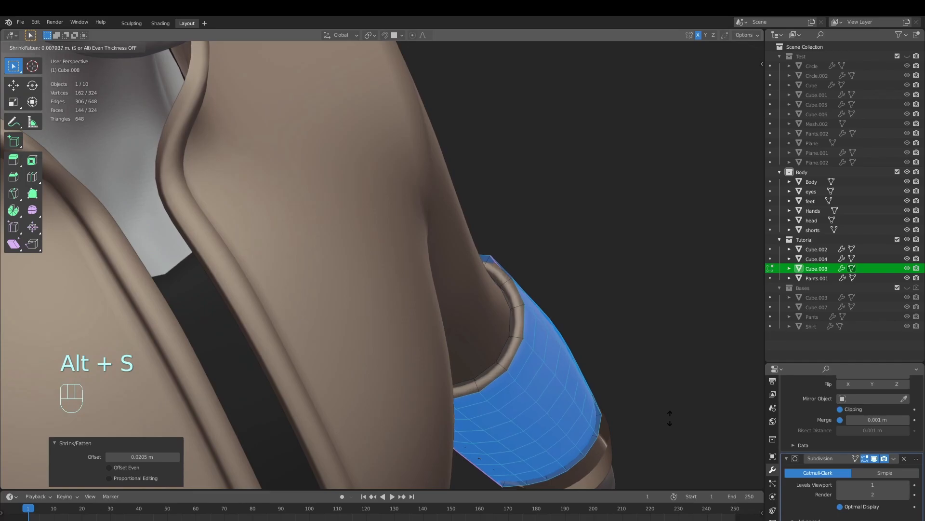
right_click(676, 419)
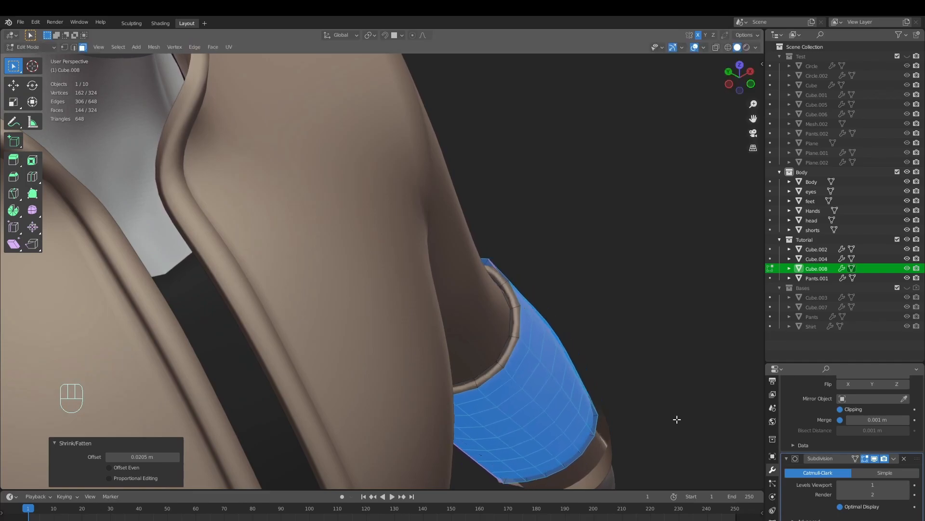
middle_drag(575, 396, 642, 394)
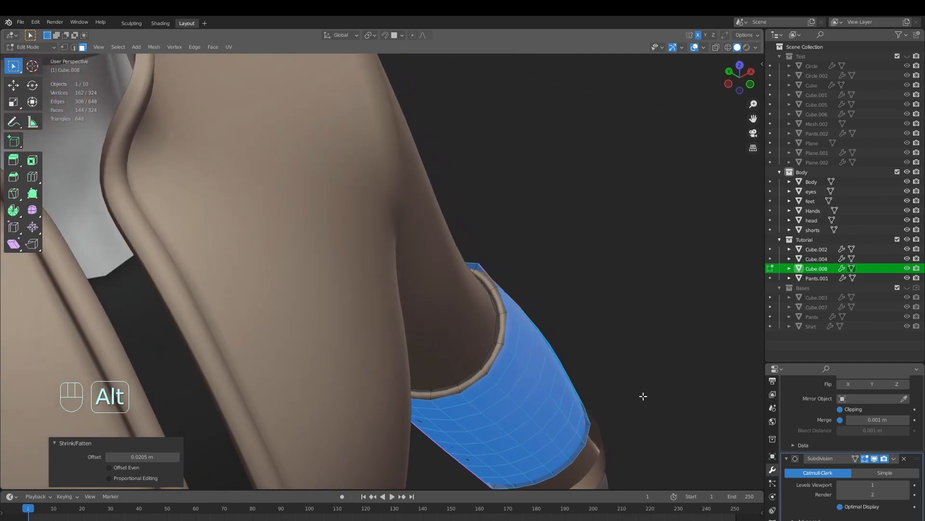
key(alt+s)
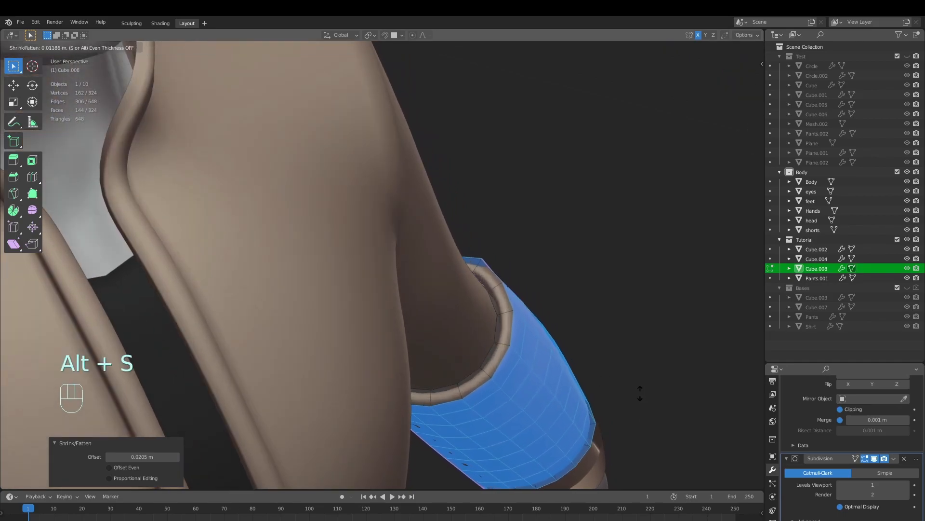
click(648, 393)
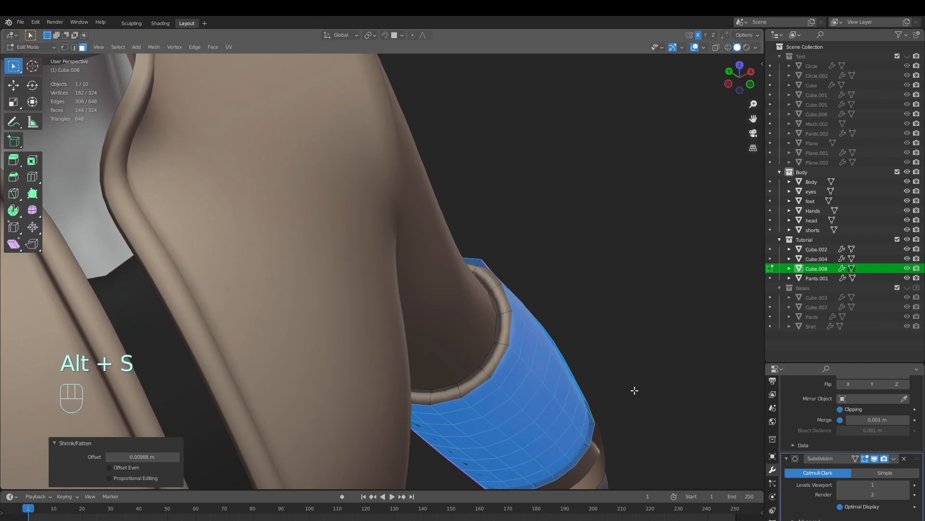
Add one centred loop cut near the elbow end and another near the wrist end of the forearm pieces
key(Tab)
scroll(639, 388, down, 10)
key(alt+a)
scroll(529, 380, up, 3)
key(Tab)
scroll(525, 343, up, 5)
key(alt+a)
middle_drag(525, 343, 545, 336)
scroll(546, 336, up, 1)
key(ctrl+r)
click(490, 242)
right_click(490, 243)
key(ctrl+r)
click(580, 375)
right_click(580, 374)
middle_drag(595, 393, 556, 377)
key(alt+a)
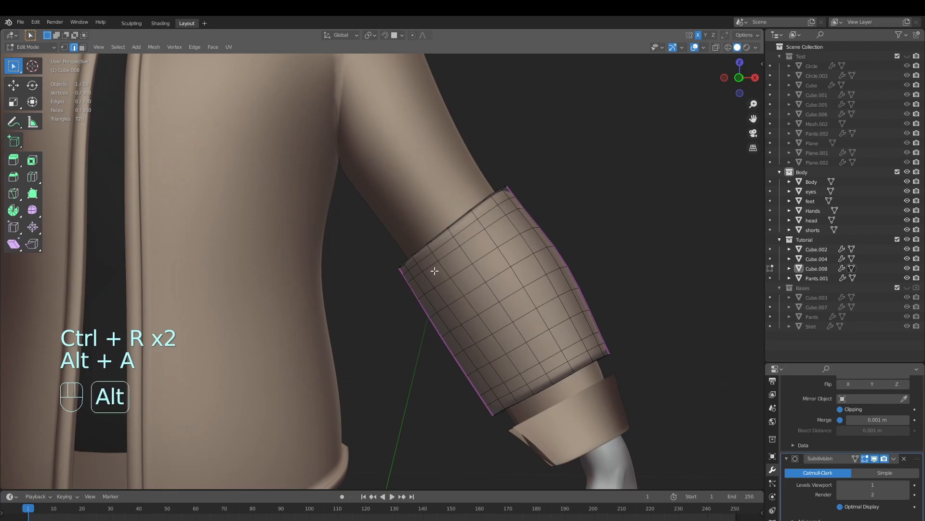
Dissolve the two old edge loops next to the new loop cuts at both ends of the forearm pieces
key(x)
click(461, 352)
alt+click(528, 380)
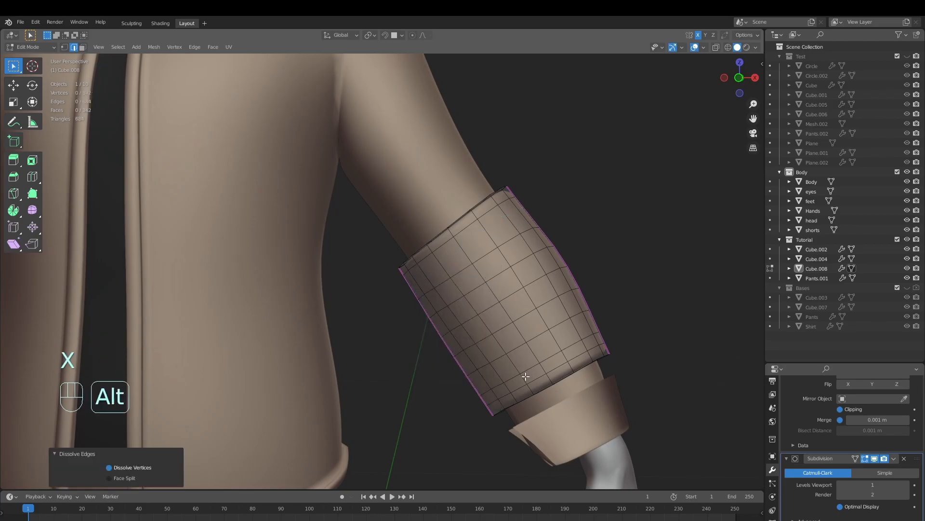
key(x)
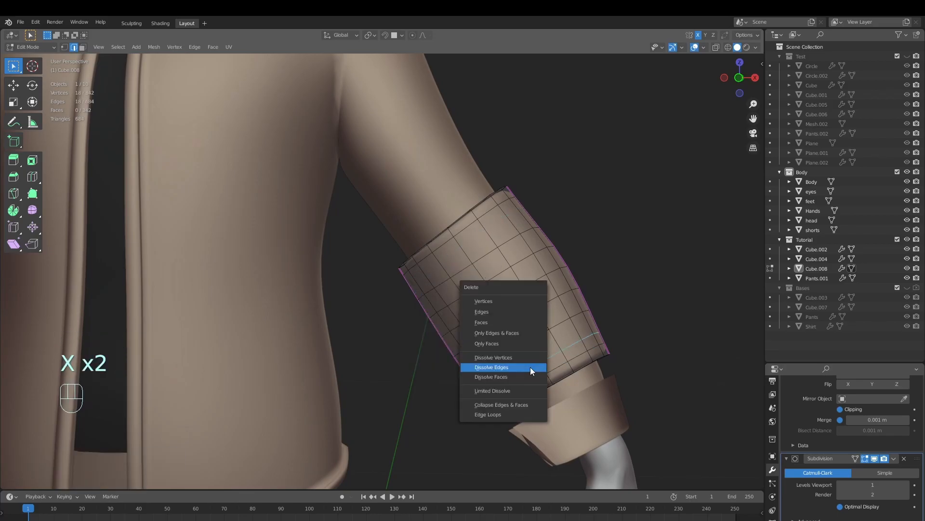
click(530, 367)
middle_drag(554, 377, 560, 375)
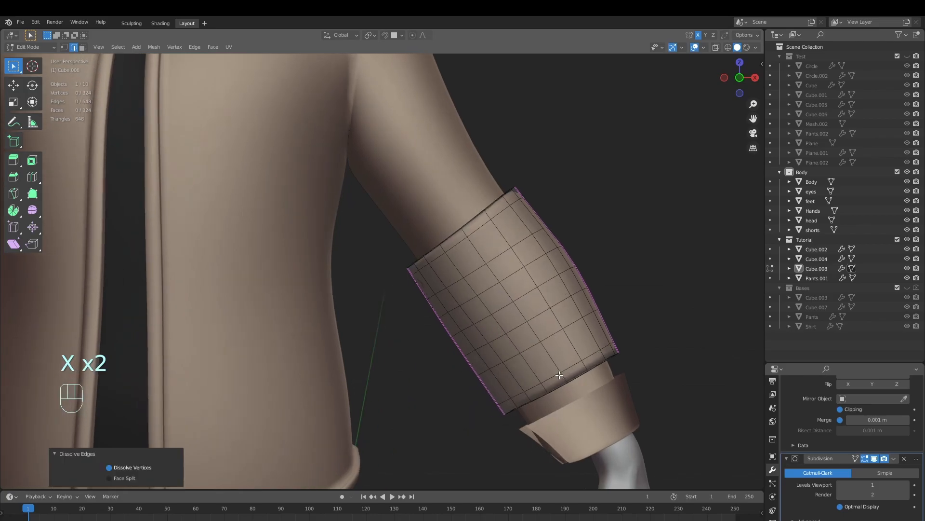
Slide the middle edge loops of the forearm piece along the arm to even out their spacing, leaving nothing selected
alt+click(514, 317)
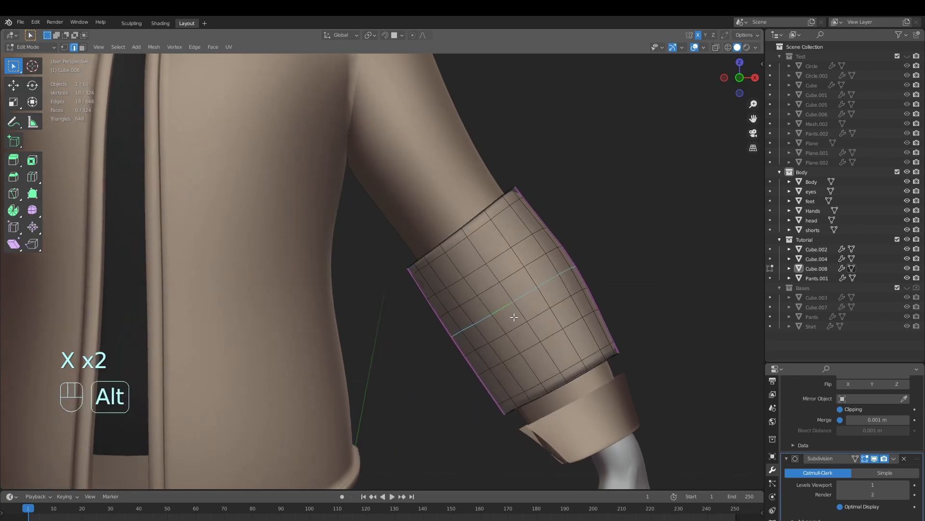
key(g)
key(g)
click(586, 362)
alt+click(493, 262)
key(g)
click(560, 310)
alt+click(525, 271)
key(g)
key(g)
click(572, 331)
alt+click(547, 312)
key(g)
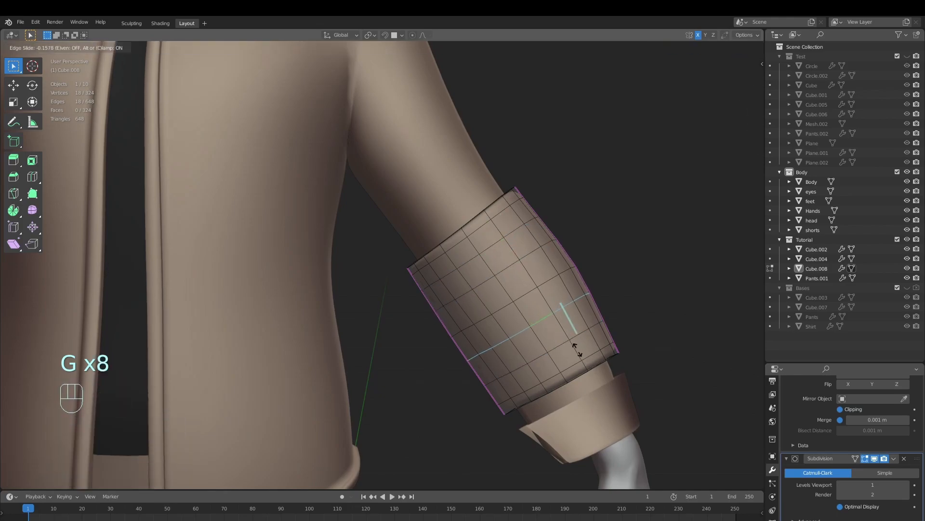
click(577, 350)
key(alt+a)
Select all outer face loops between the narrow end bands of the forearm piece in face mode
scroll(571, 363, down, 4)
scroll(566, 361, up, 2)
middle_drag(578, 362, 508, 378)
scroll(573, 365, up, 3)
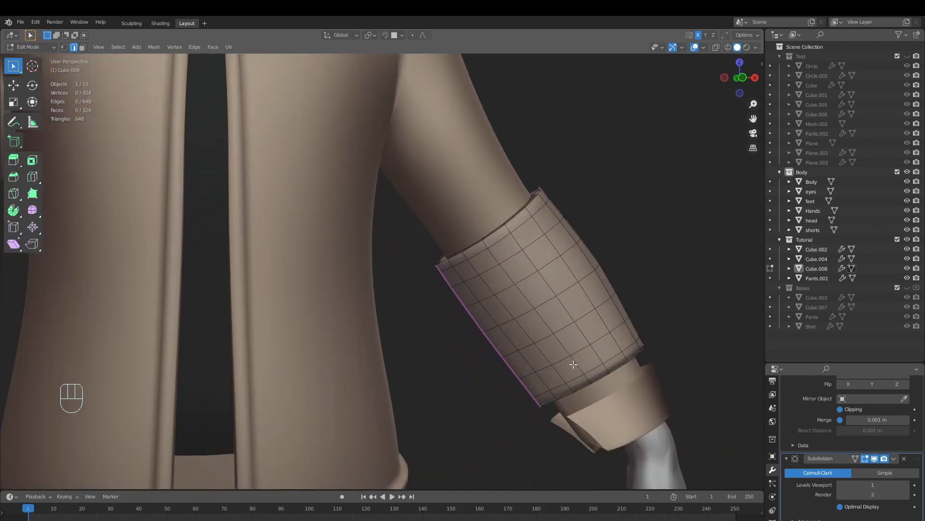
alt+click(466, 279)
alt+shift+click(473, 300)
alt+shift+click(490, 321)
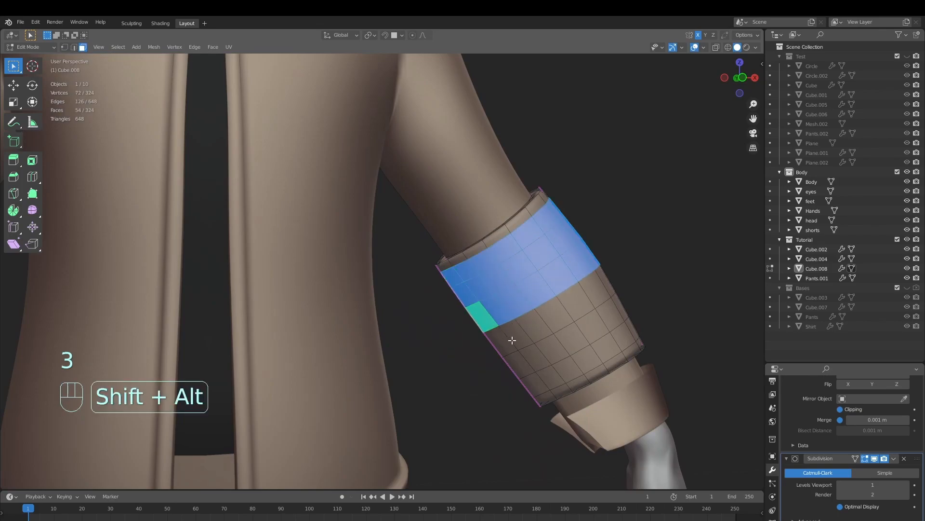
alt+shift+click(507, 340)
alt+shift+click(524, 362)
alt+shift+click(538, 380)
middle_drag(538, 379, 617, 403)
Extrude the selected middle faces in place and sink them inward by about 0.007 m with Shrink/Fatten
key(e)
right_click(689, 397)
scroll(619, 403, up, 1)
key(alt+s)
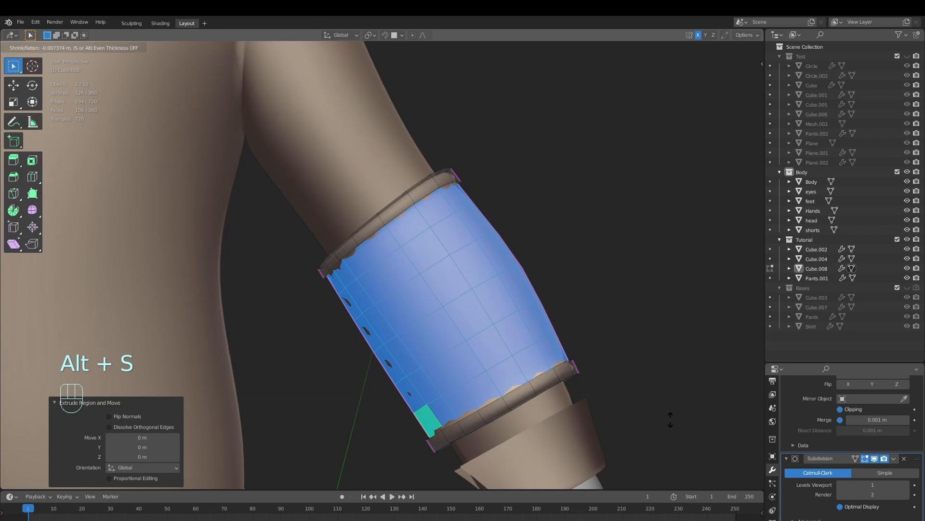
click(669, 419)
key(Tab)
key(alt+a)
scroll(568, 388, down, 5)
mouse_move(546, 394)
middle_down()
mouse_move(553, 411)
mouse_move(535, 405)
middle_up()
Crease the two edge loops forming the step between the recess and the elbow-end band with factor 1
key(Tab)
scroll(484, 363, up, 5)
middle_drag(473, 331, 399, 222)
key(2)
middle_drag(421, 260, 408, 243)
scroll(408, 244, up, 1)
alt+click(344, 176)
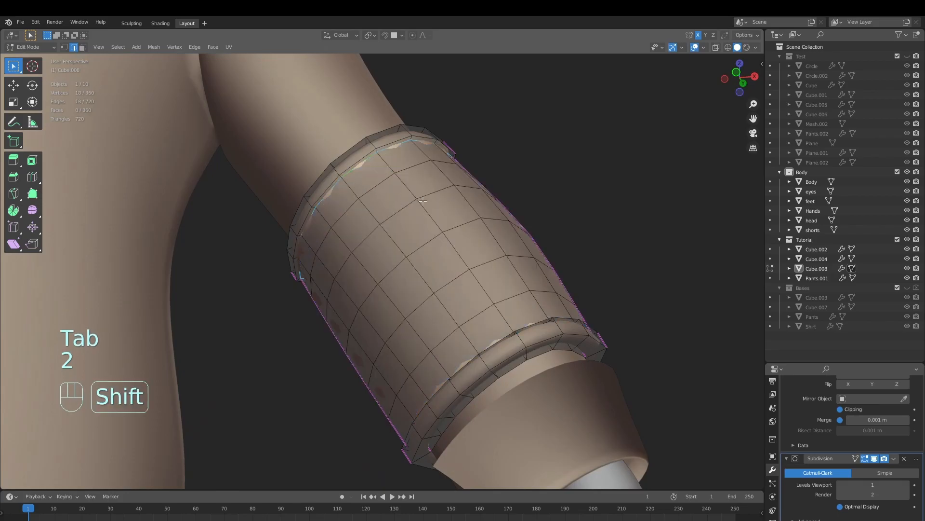
key(shift+e)
click(670, 100)
alt+click(361, 162)
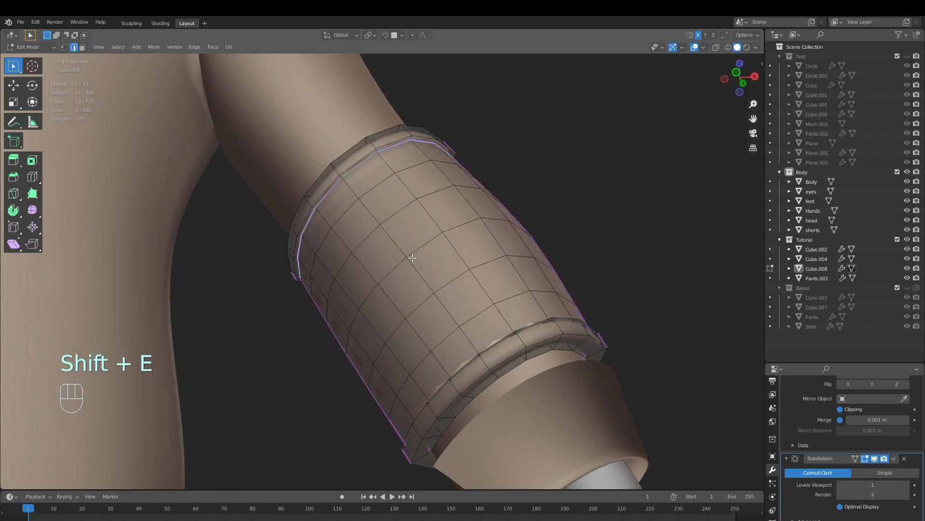
alt+click(360, 158)
key(shift+e)
click(756, 205)
middle_drag(513, 234, 550, 279)
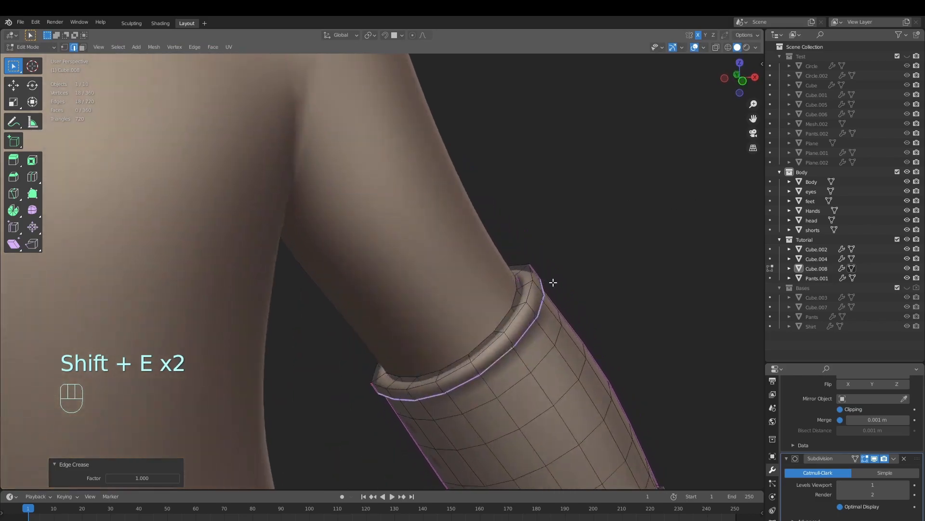
Crease the outer and inner rim edge loops at the elbow opening of the forearm piece with factor 1
alt+click(524, 310)
key(shift+e)
click(90, 231)
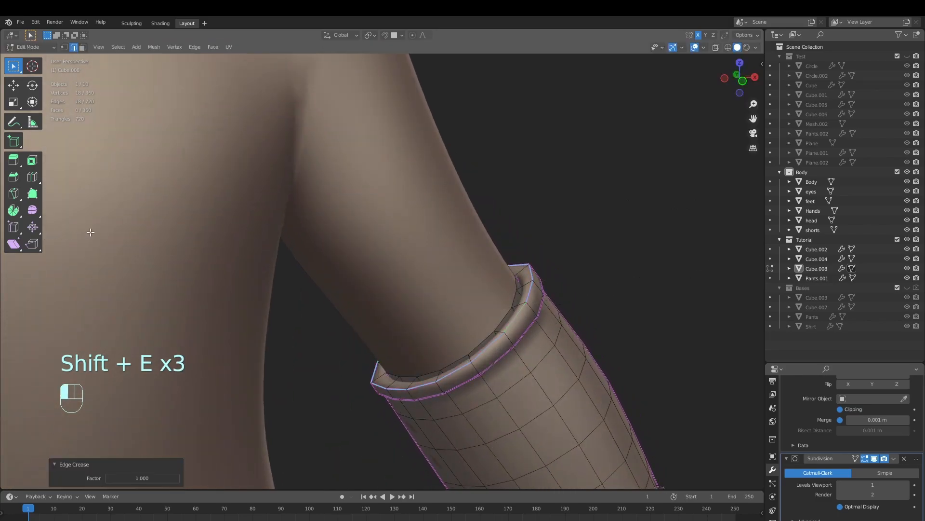
alt+click(482, 334)
middle_drag(496, 321, 568, 302)
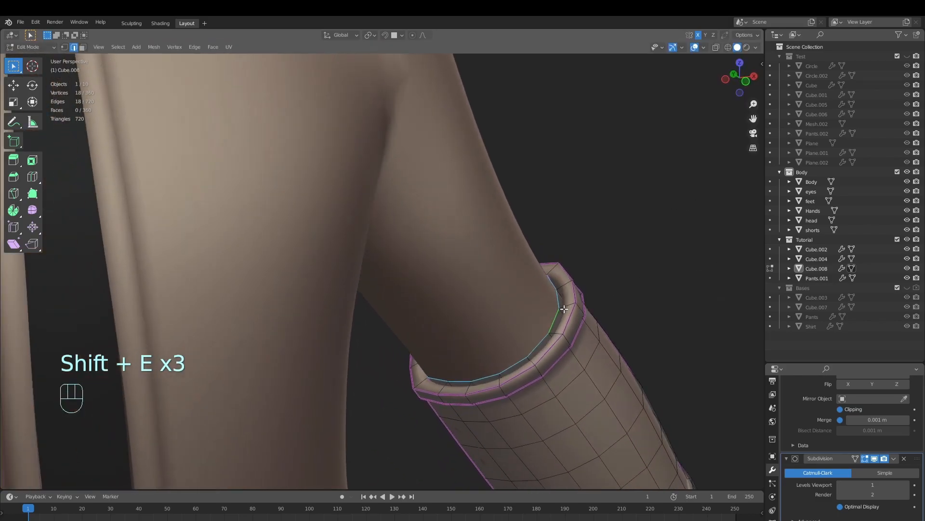
key(shift+e)
click(146, 235)
key(Tab)
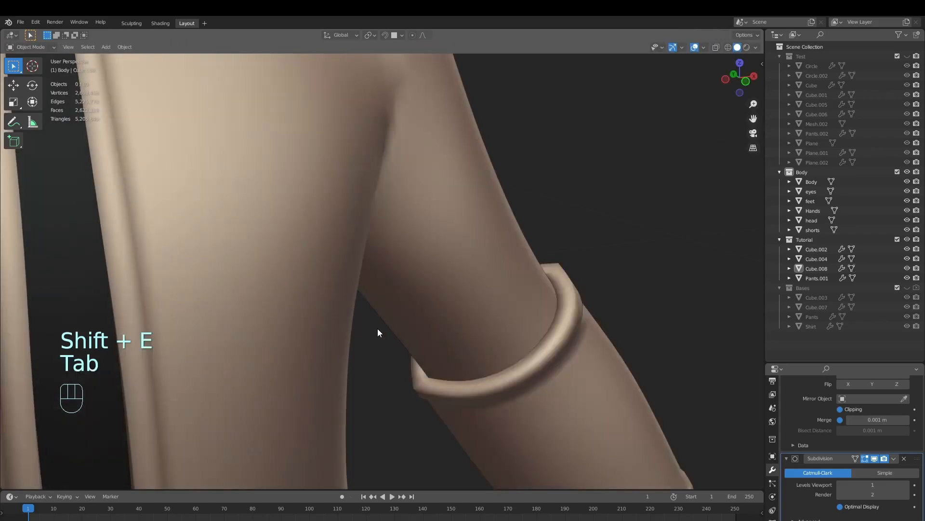
scroll(378, 329, down, 4)
middle_drag(450, 356, 470, 409)
Crease the two edge loops forming the step between the recess and the wrist-end band with factor 1
key(Tab)
scroll(429, 356, up, 3)
shift+middle_drag(470, 409, 437, 351)
scroll(458, 350, up, 4)
key(shift+e)
right_click(2, 363)
key(ctrl+z)
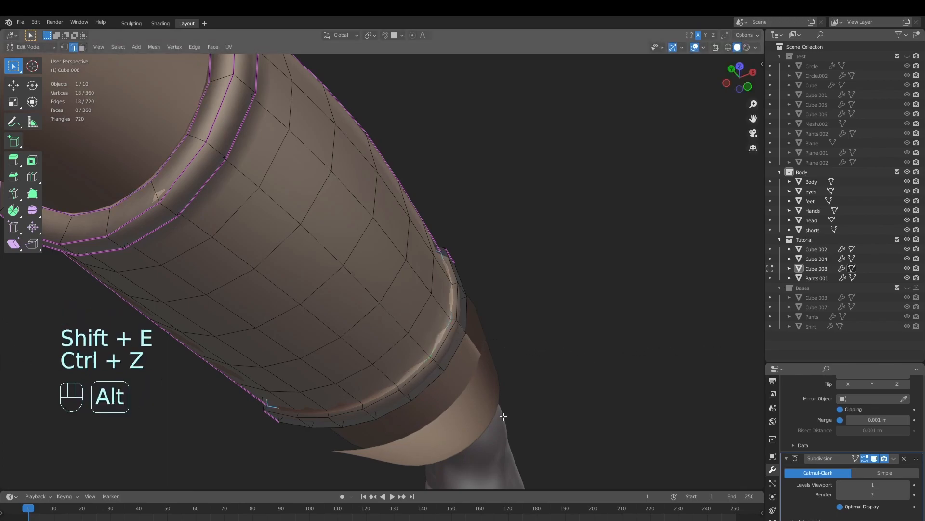
key(shift+e)
click(237, 132)
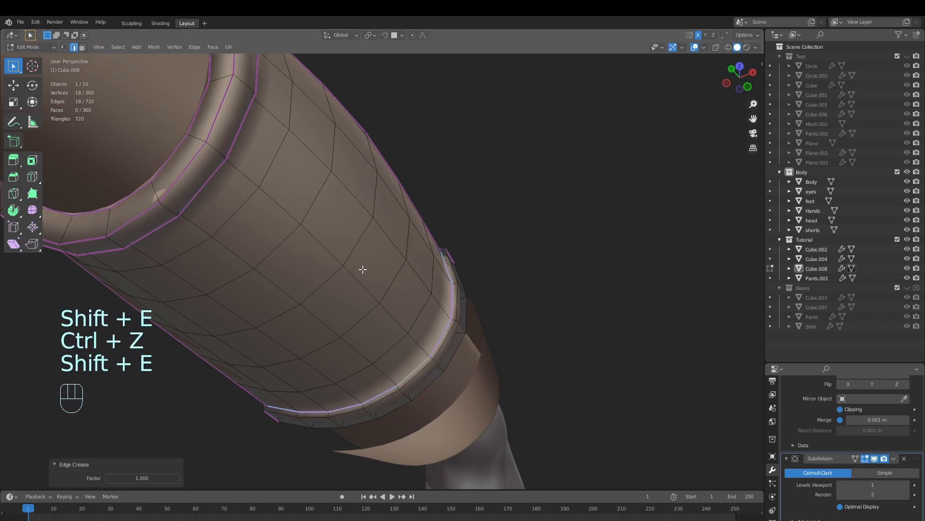
alt+click(442, 341)
key(shift+e)
click(657, 367)
middle_drag(515, 341, 482, 328)
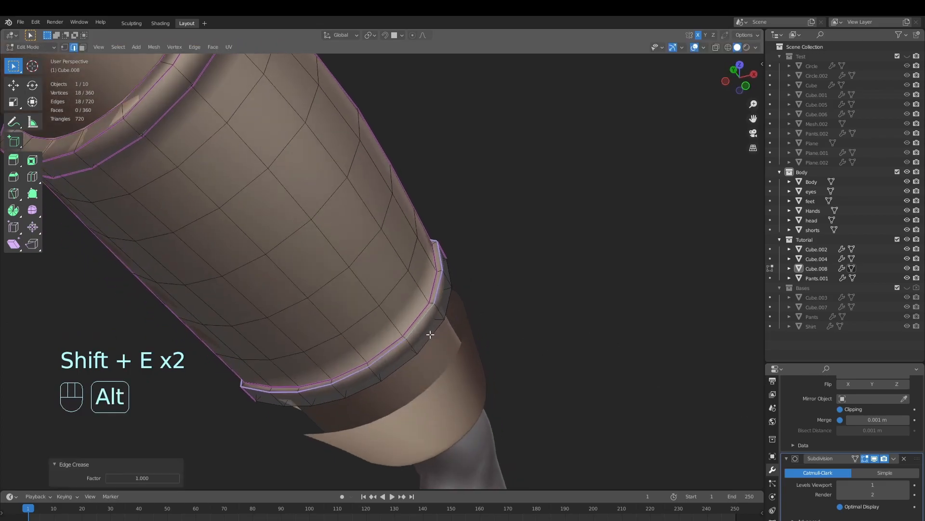
Crease the outer and inner rim edge loops at the wrist opening of the forearm piece
alt+click(434, 334)
key(shift+e)
click(694, 347)
middle_drag(694, 347, 434, 248)
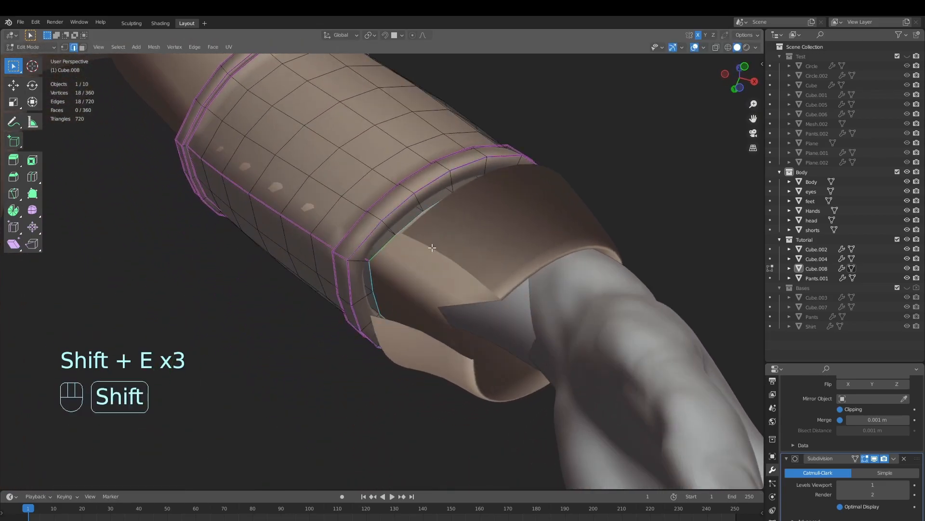
key(shift+e)
click(3, 161)
Examine the wrist-end band of the forearm piece up close in both Edit Mode and Object Mode
key(Tab)
scroll(314, 210, down, 9)
middle_drag(315, 210, 443, 385)
key(Tab)
scroll(438, 327, up, 4)
key(Tab)
key(Tab)
scroll(442, 407, up, 3)
shift+middle_drag(442, 418, 443, 371)
scroll(451, 414, up, 3)
key(Tab)
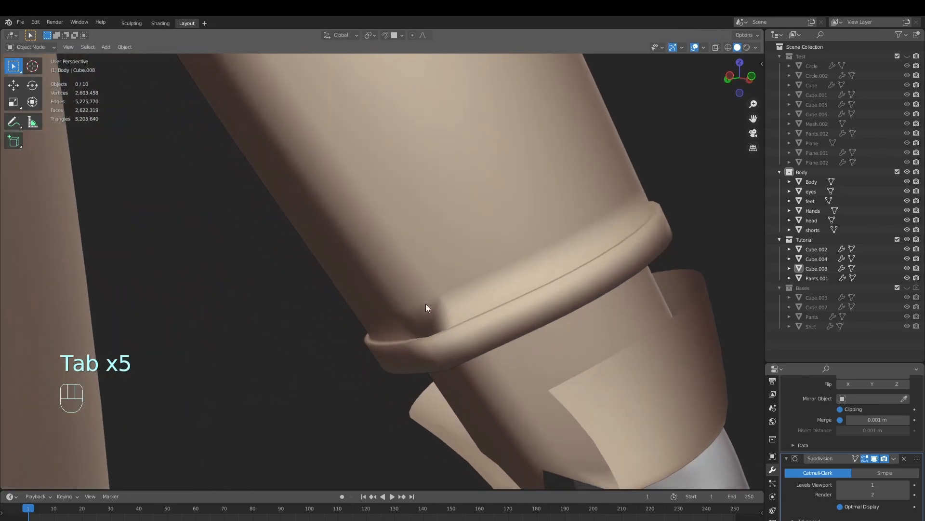
Crease the short corner edge where the inner side seam meets the step at the forearm piece's wrist-end band
scroll(470, 380, up, 4)
key(Tab)
scroll(472, 385, down, 4)
middle_drag(472, 401, 439, 415)
scroll(439, 415, up, 3)
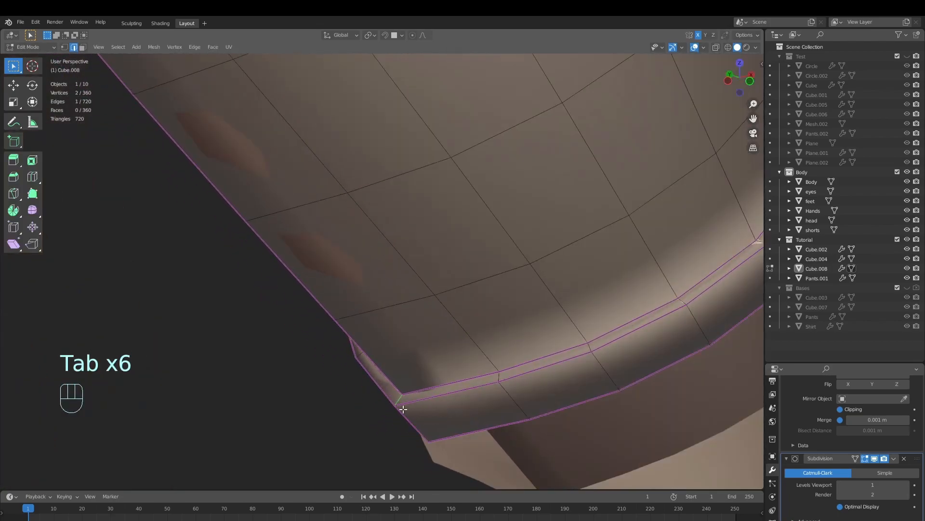
key(shift+e)
click(718, 69)
key(Tab)
Crease the short corner edge where the inner side seam meets the step at the forearm piece's elbow-end band
scroll(579, 198, down, 5)
middle_drag(544, 227, 423, 288)
scroll(414, 279, down, 4)
middle_drag(424, 287, 386, 271)
scroll(371, 265, up, 3)
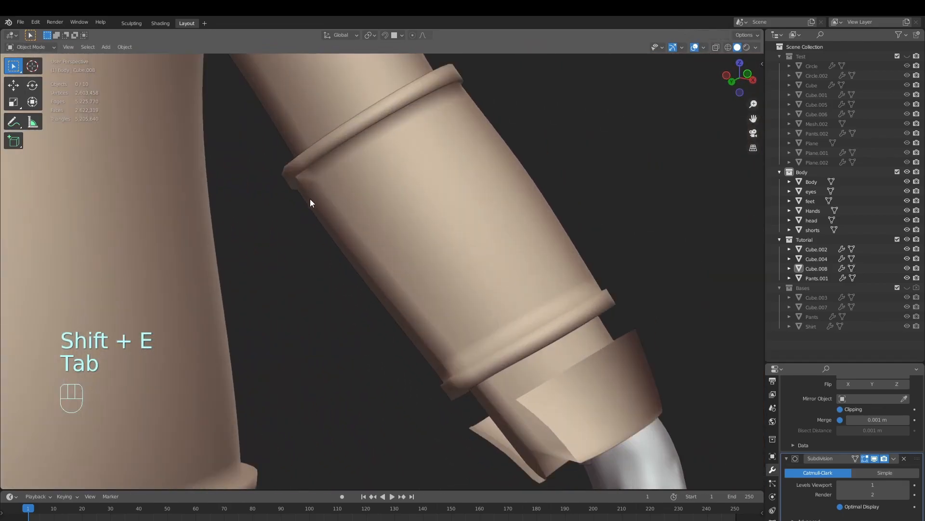
shift+middle_drag(305, 190, 386, 215)
middle_drag(385, 215, 420, 228)
scroll(413, 210, up, 4)
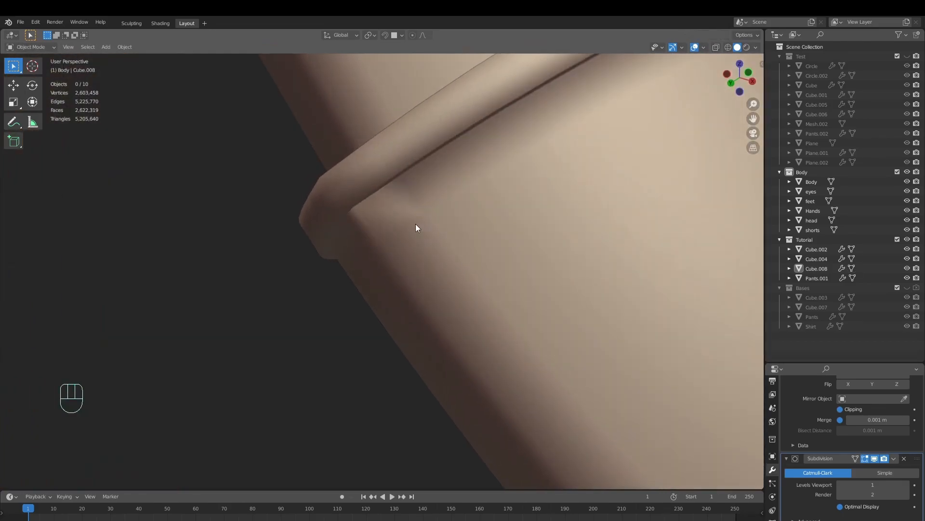
key(Tab)
middle_drag(338, 202, 335, 188)
key(shift+e)
click(694, 380)
key(Tab)
Crease the matching short edge on the outer side seam at the elbow-end band of the forearm piece
scroll(518, 259, down, 6)
middle_drag(517, 260, 312, 192)
key(Tab)
shift+middle_drag(309, 131, 312, 199)
scroll(312, 199, up, 1)
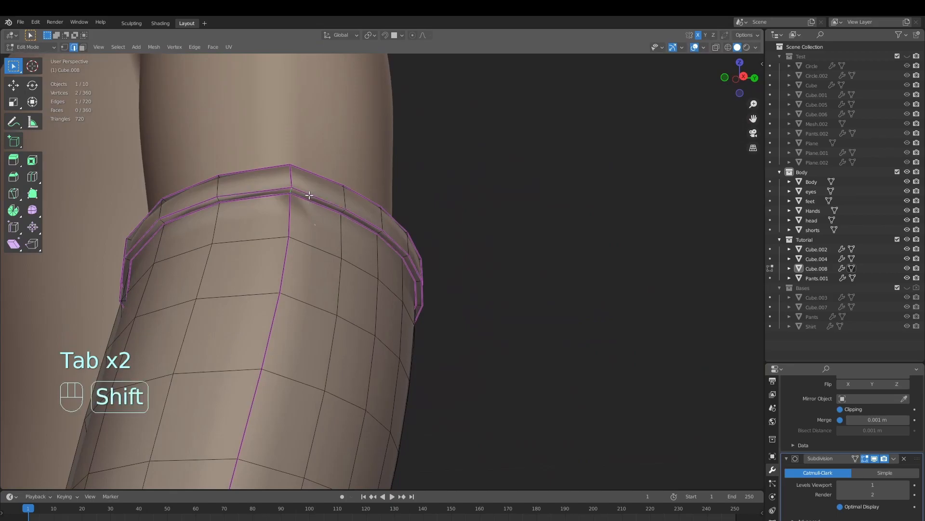
key(shift+e)
click(644, 91)
Crease the short edge on the outer side seam at the wrist-end band, then return to Object Mode with nothing selected
scroll(444, 343, down, 4)
middle_drag(444, 343, 526, 241)
scroll(325, 343, up, 4)
middle_drag(325, 343, 324, 349)
click(307, 324)
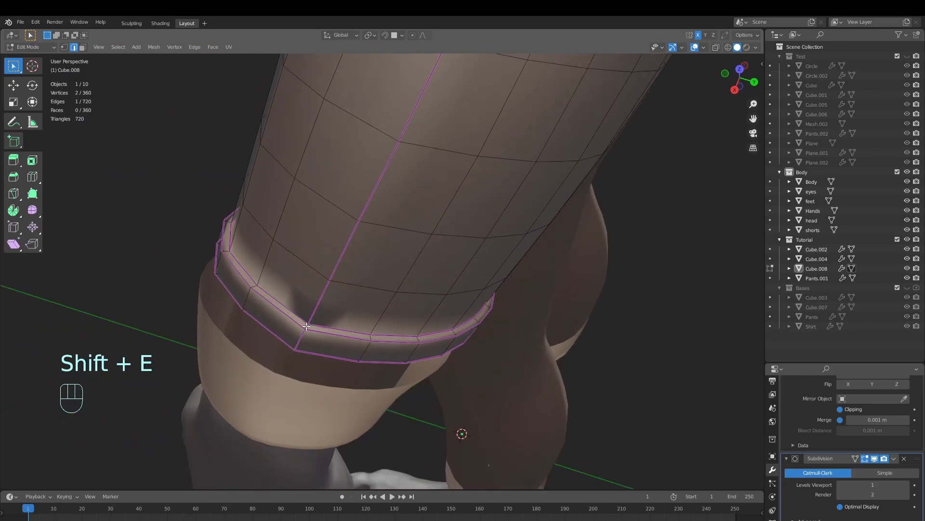
key(shift+e)
click(674, 302)
key(Tab)
scroll(506, 290, down, 4)
key(alt+a)
Show the Bases collection, move the shoulder pads (Cube.007) into the Tutorial collection and hide Bases again
mouse_move(506, 291)
middle_down()
mouse_move(481, 252)
mouse_move(460, 269)
mouse_move(527, 289)
mouse_move(511, 289)
middle_up()
scroll(481, 252, down, 2)
scroll(460, 269, down, 4)
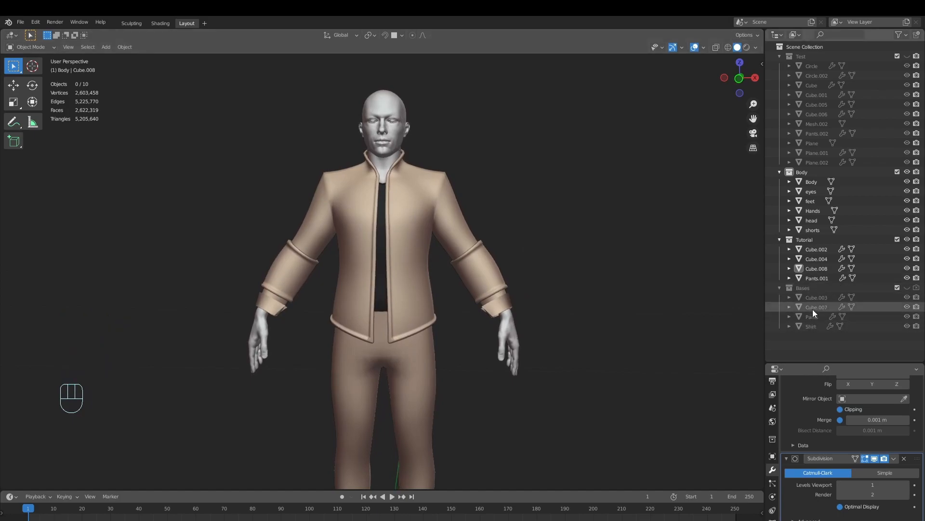
click(907, 288)
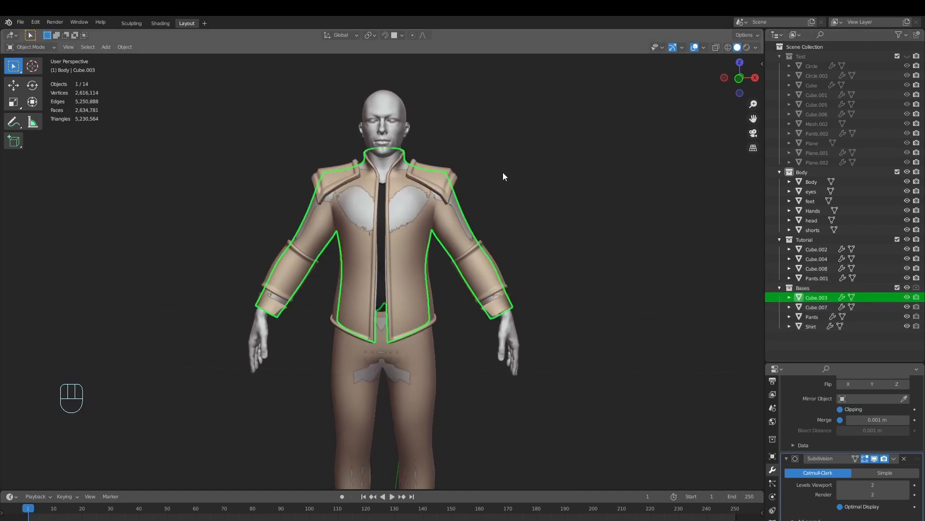
click(838, 308)
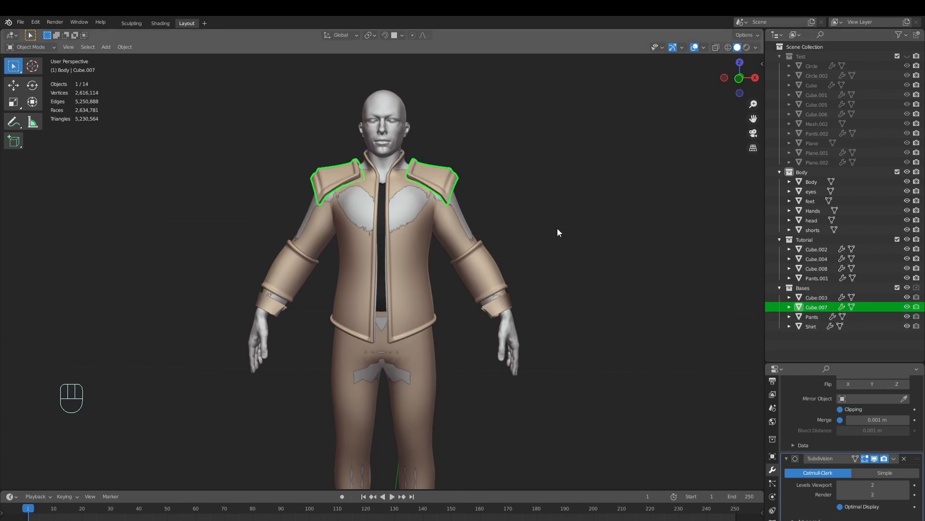
key(m)
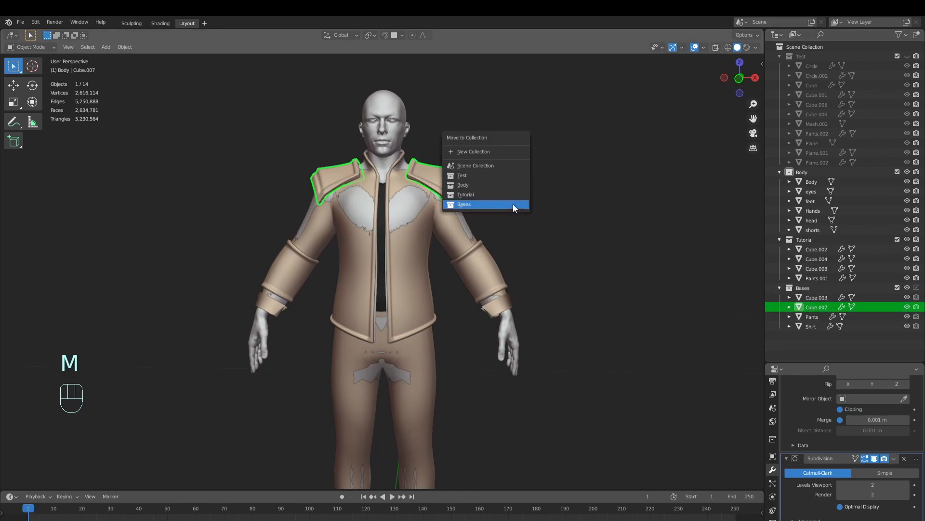
click(487, 194)
click(907, 297)
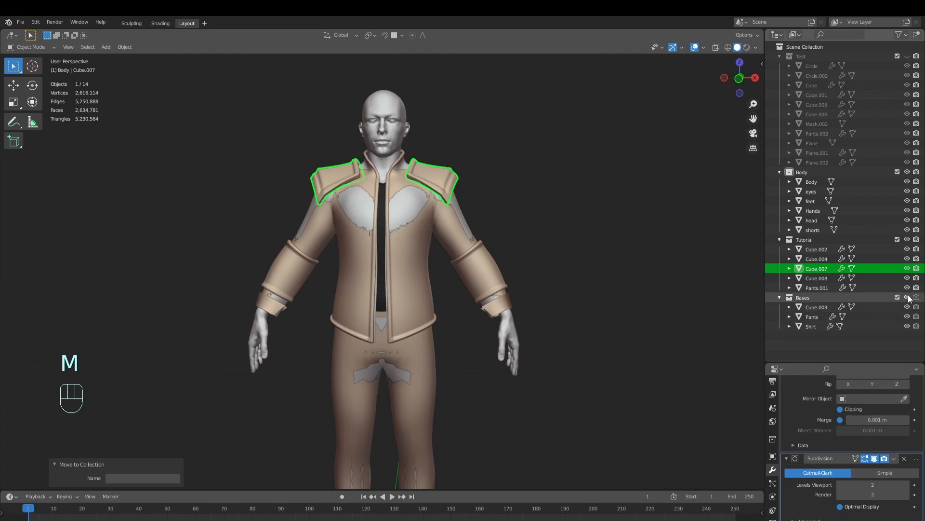
right_click(576, 277)
scroll(524, 227, down, 3)
key(alt+a)
middle_drag(525, 212, 601, 246)
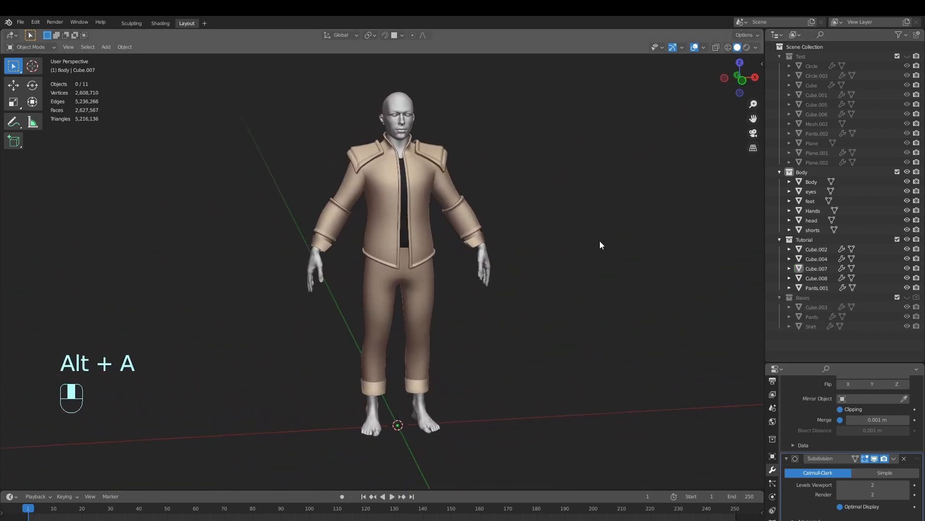
Switch the forearm pieces to Sculpt Mode and set the Grab brush radius to 101 px
scroll(600, 255, up, 4)
scroll(525, 298, up, 3)
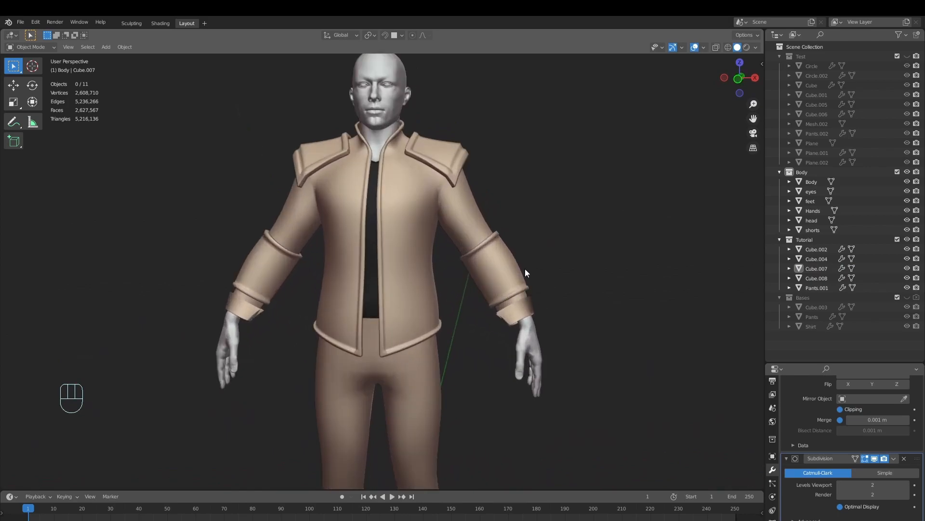
click(528, 271)
middle_drag(528, 263, 514, 271)
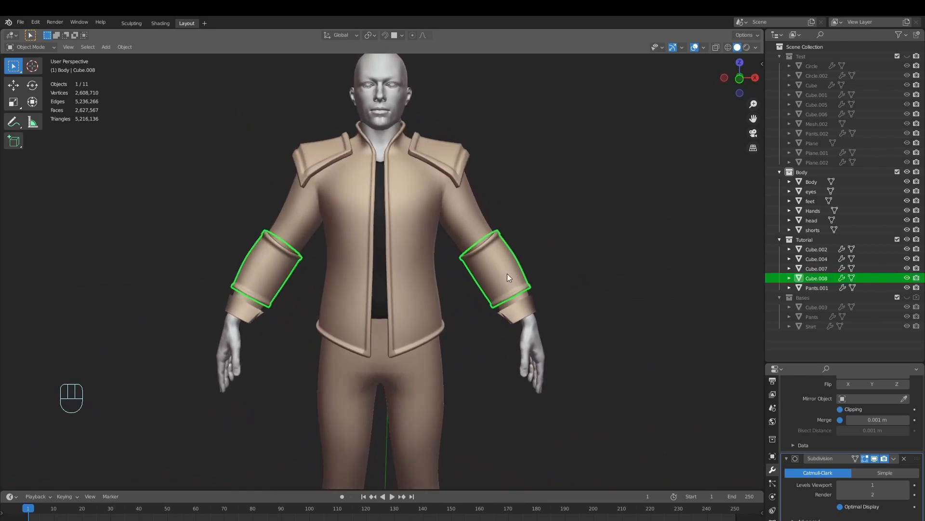
click(30, 47)
click(35, 79)
mouse_move(467, 196)
middle_down()
mouse_move(420, 279)
mouse_move(363, 303)
middle_up()
key(f)
click(325, 299)
Pull the outer elbow rim of the forearm piece up into a peak using the Grab brush at a 118 px radius
middle_drag(496, 186, 537, 180)
shift+middle_drag(490, 284, 536, 247)
scroll(844, 395, up, 3)
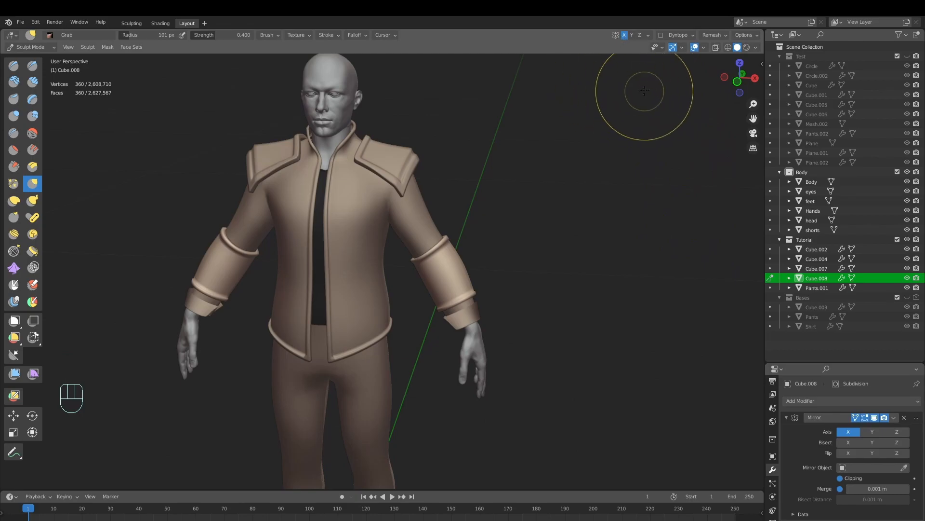
scroll(478, 287, up, 2)
middle_drag(517, 305, 492, 310)
key(f)
click(502, 298)
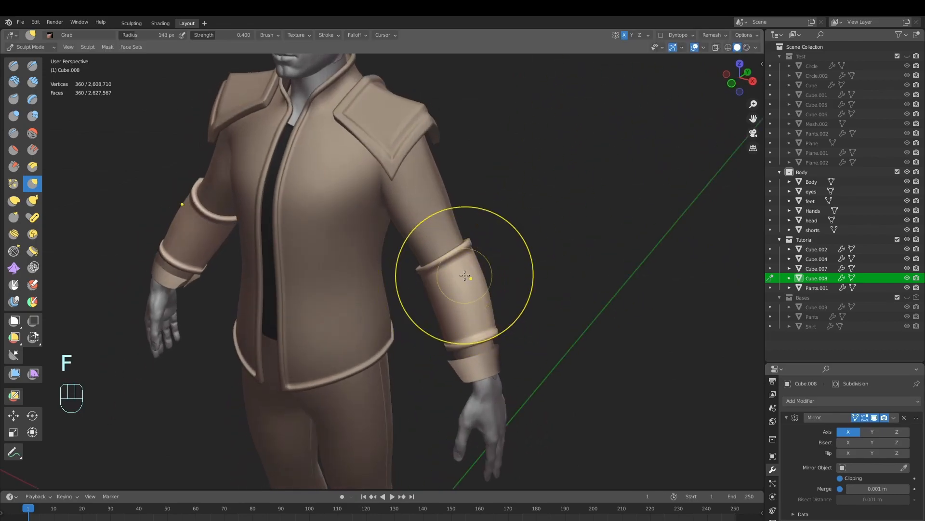
mouse_move(455, 269)
middle_down()
mouse_move(406, 279)
mouse_move(399, 302)
mouse_move(396, 289)
mouse_move(373, 281)
middle_up()
key(f)
click(375, 282)
key(f)
click(384, 278)
key(f)
click(386, 280)
drag(386, 279, 386, 274)
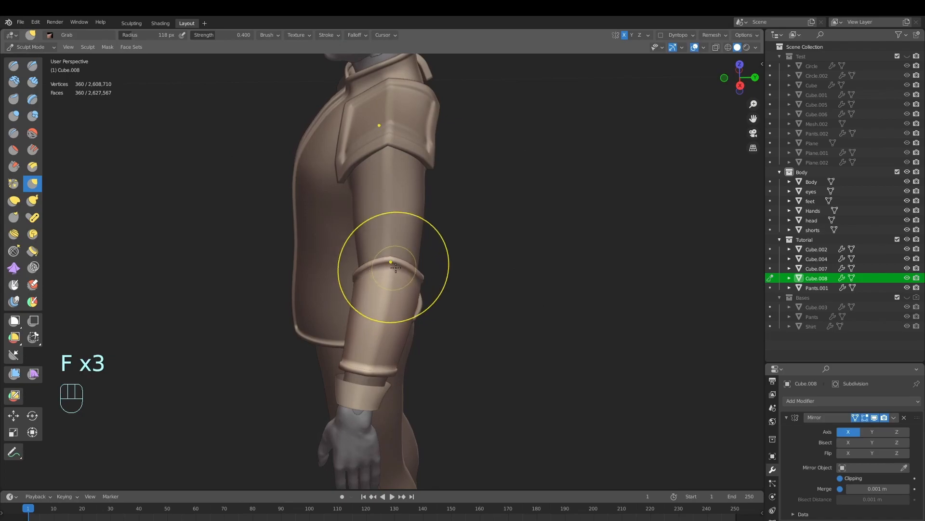
Raise and refine the pointed elbow rim of the forearm piece with the Grab brush at a 131 px radius
middle_drag(393, 268, 453, 251)
key(f)
click(457, 237)
drag(456, 232, 454, 229)
mouse_move(453, 230)
middle_down()
mouse_move(484, 237)
mouse_move(445, 321)
middle_up()
mouse_move(440, 289)
ctrl+middle_down()
mouse_move(423, 290)
mouse_move(471, 264)
mouse_move(496, 309)
mouse_move(534, 305)
ctrl+middle_up()
key(f)
click(453, 266)
middle_drag(477, 313, 457, 305)
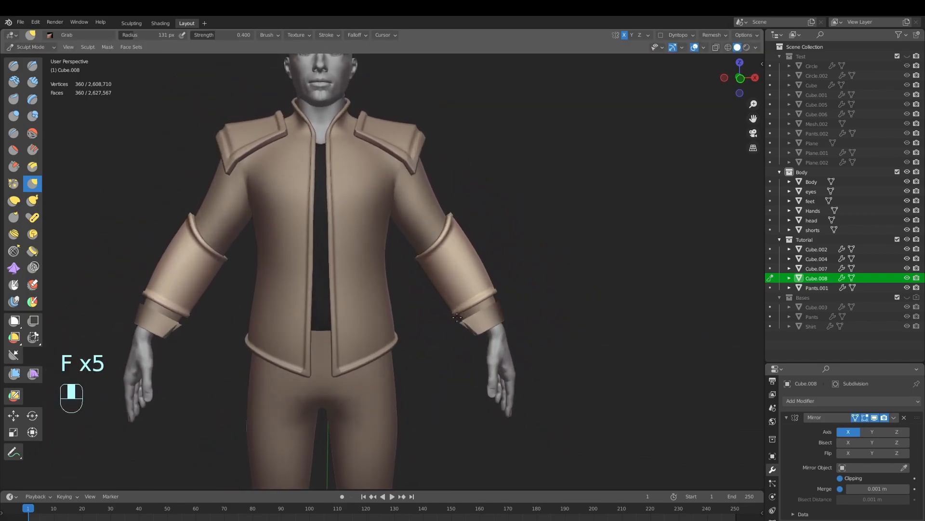
Reshape the wrist end of the forearm piece with the Grab brush at a 115 px radius, undoing one stroke
middle_drag(462, 271, 366, 337)
key(f)
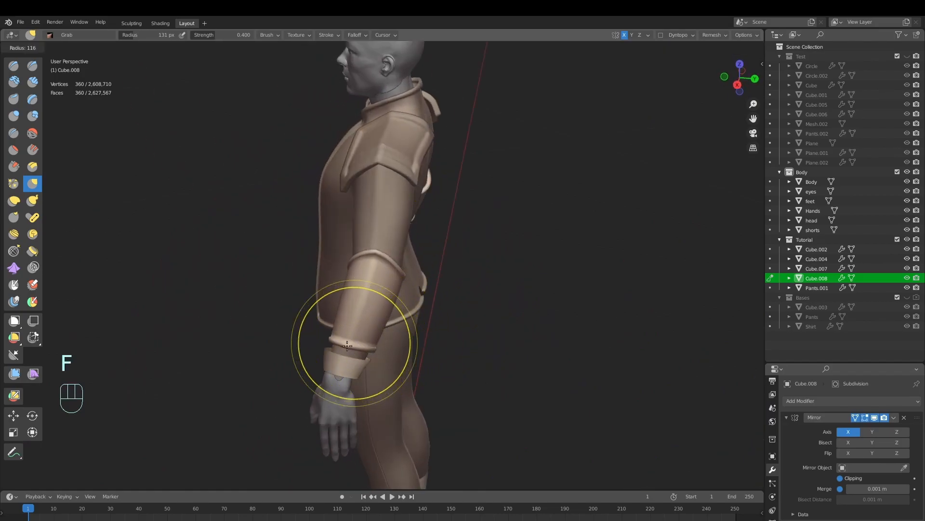
drag(372, 350, 372, 355)
mouse_move(374, 353)
middle_down()
mouse_move(492, 313)
mouse_move(458, 339)
middle_up()
mouse_move(458, 340)
middle_down()
mouse_move(479, 333)
mouse_move(445, 331)
middle_up()
mouse_move(445, 332)
ctrl+middle_down()
mouse_move(445, 354)
mouse_move(469, 357)
mouse_move(462, 363)
ctrl+middle_up()
key(ctrl+z)
mouse_move(462, 362)
middle_down()
mouse_move(507, 373)
mouse_move(472, 347)
mouse_move(454, 374)
middle_up()
middle_drag(454, 374, 452, 360)
ctrl+middle_drag(452, 359, 465, 344)
Return the forearm pieces to Object Mode and save the file
click(33, 47)
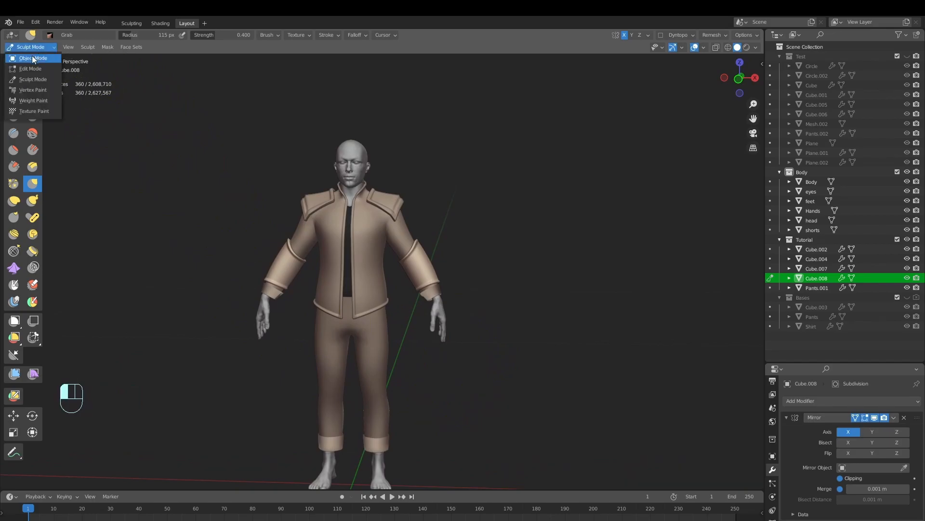
click(33, 54)
key(alt+a)
ctrl+middle_drag(475, 283, 456, 280)
middle_drag(455, 285, 464, 314)
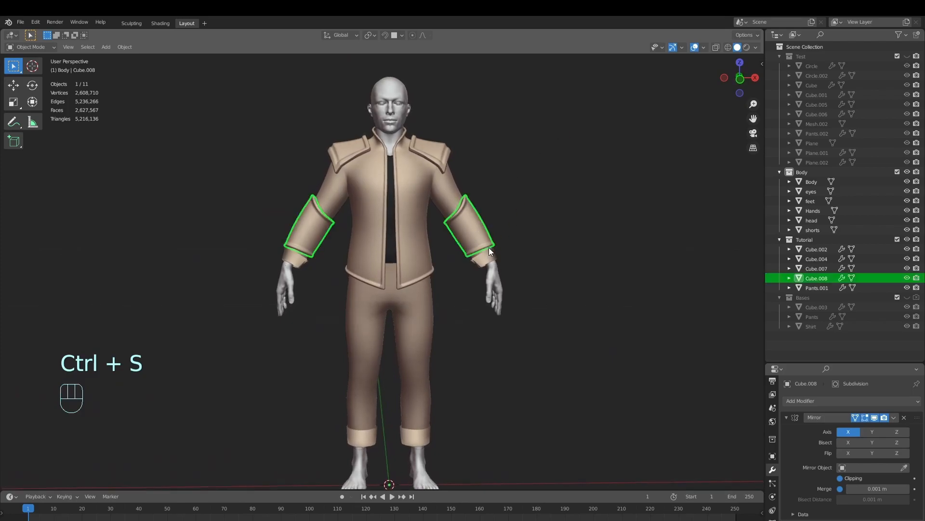
Hide the forearm pieces, the jacket and the shoulder pads together
click(452, 183)
click(441, 150)
click(472, 220)
click(451, 186)
click(441, 154)
middle_drag(506, 233, 477, 241)
click(476, 240)
shift+click(445, 190)
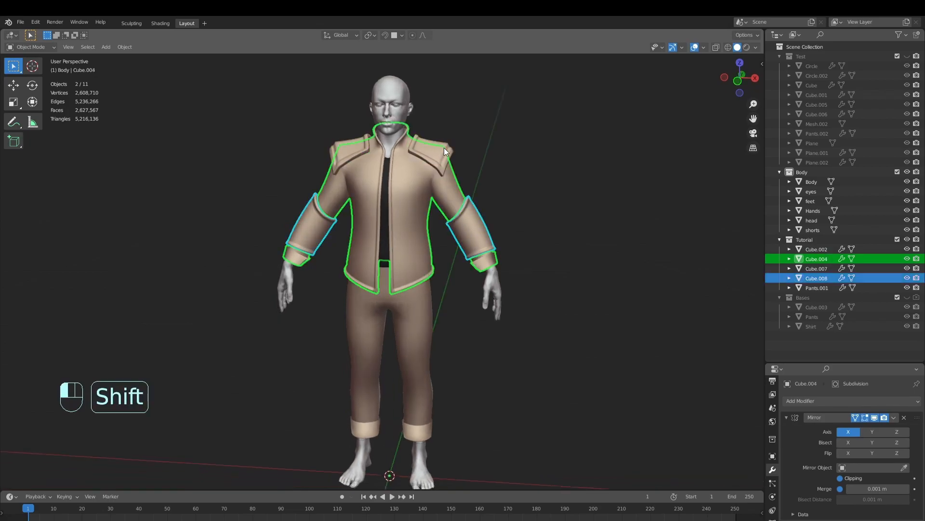
shift+click(443, 148)
key(h)
key(alt+a)
Examine the mesh of the pants around the waist in Edit Mode and Object Mode
ctrl+middle_drag(508, 224, 448, 251)
shift+middle_drag(470, 283, 482, 265)
click(443, 279)
key(Tab)
ctrl+middle_drag(482, 265, 549, 306)
key(Tab)
key(alt+a)
Duplicate the top face loop around the pants' waist in place and separate it into its own object
key(Tab)
ctrl+middle_drag(447, 325, 512, 238)
scroll(485, 266, up, 2)
alt+click(475, 244)
middle_drag(548, 285, 560, 290)
shift+middle_drag(560, 290, 533, 297)
key(shift+d)
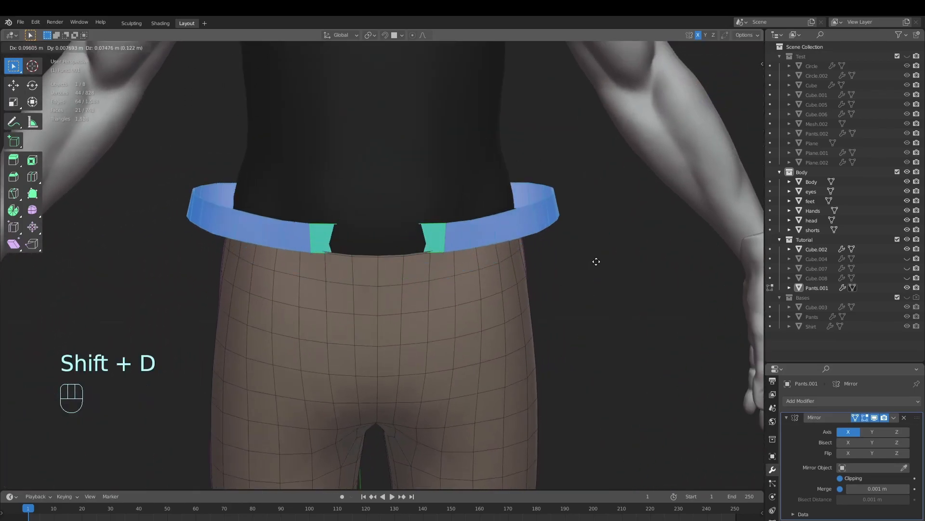
right_click(577, 261)
key(p)
click(567, 250)
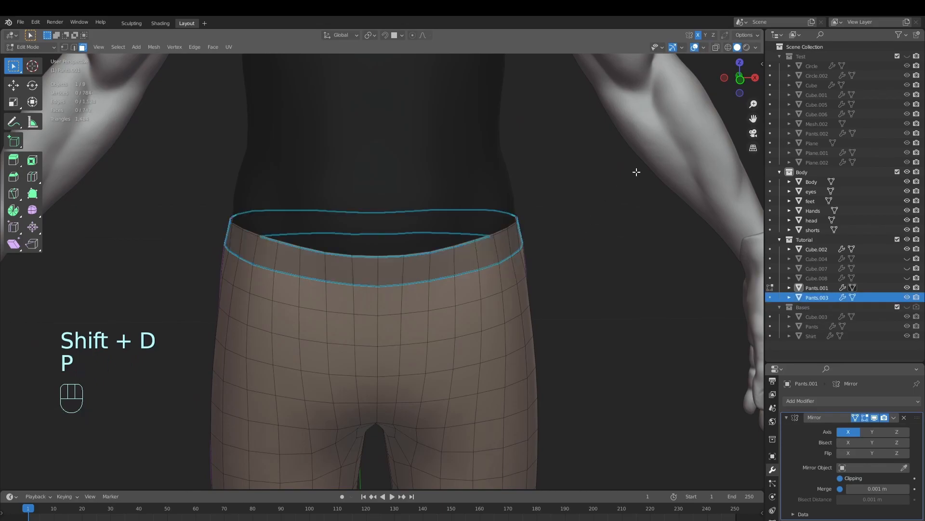
Lower the bottom edge loop of the separated waist strip by about 0.045 m along Z
key(Tab)
click(517, 248)
mouse_move(553, 266)
middle_down()
mouse_move(531, 285)
mouse_move(452, 290)
mouse_move(545, 288)
mouse_move(550, 270)
mouse_move(557, 276)
middle_up()
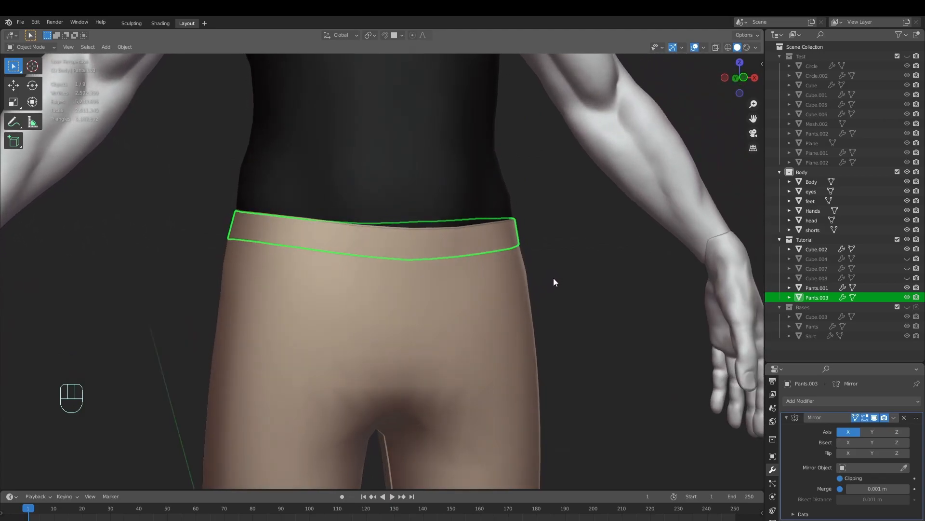
key(Tab)
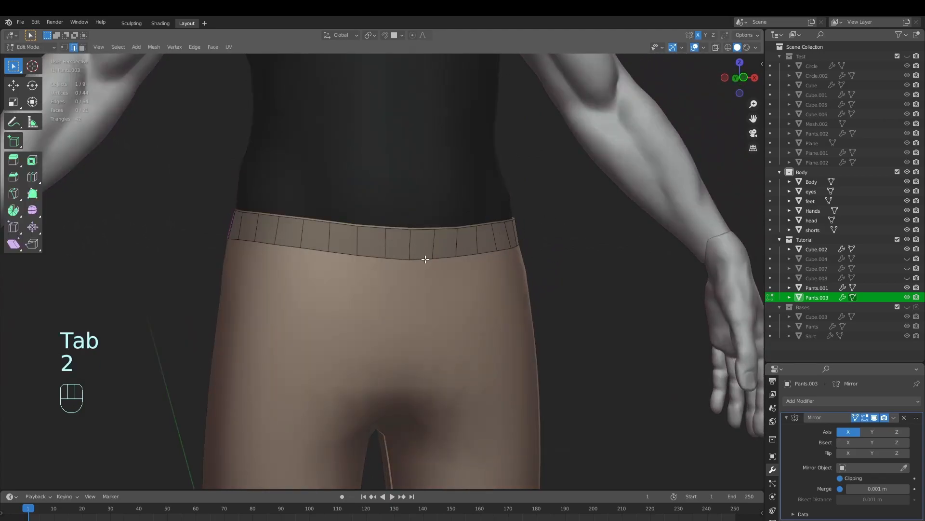
mouse_move(413, 265)
middle_down()
mouse_move(325, 279)
mouse_move(405, 272)
middle_up()
key(g)
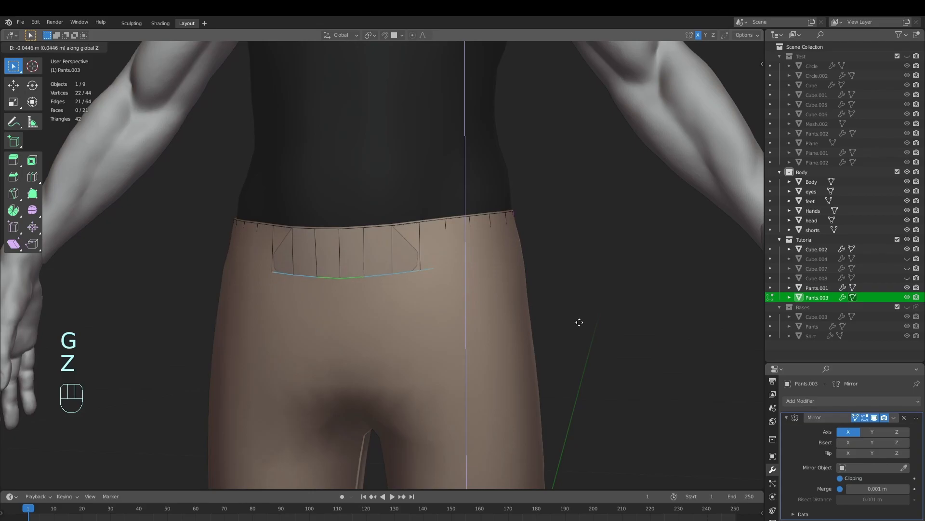
click(581, 321)
Raise the top edge loop of the waist strip by about 0.029 m along Z
alt+click(441, 222)
shift+middle_drag(440, 222, 617, 324)
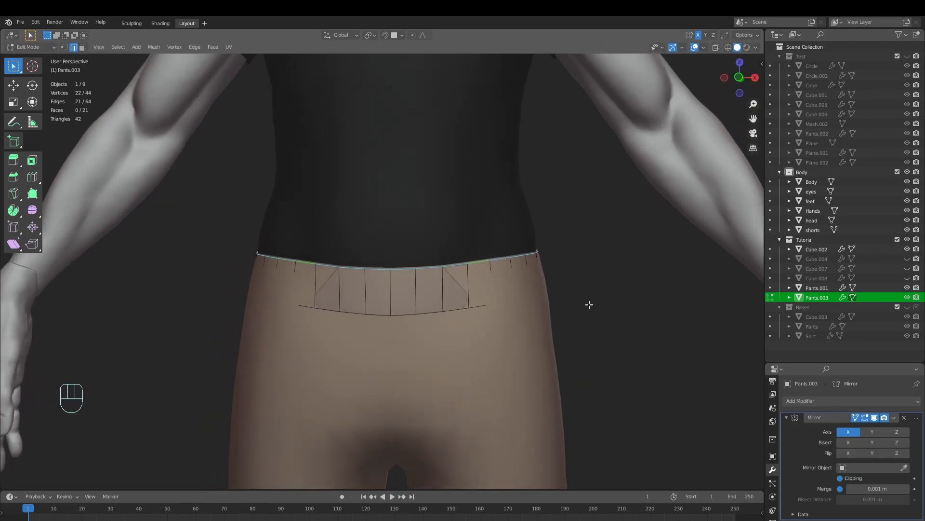
key(g)
key(z)
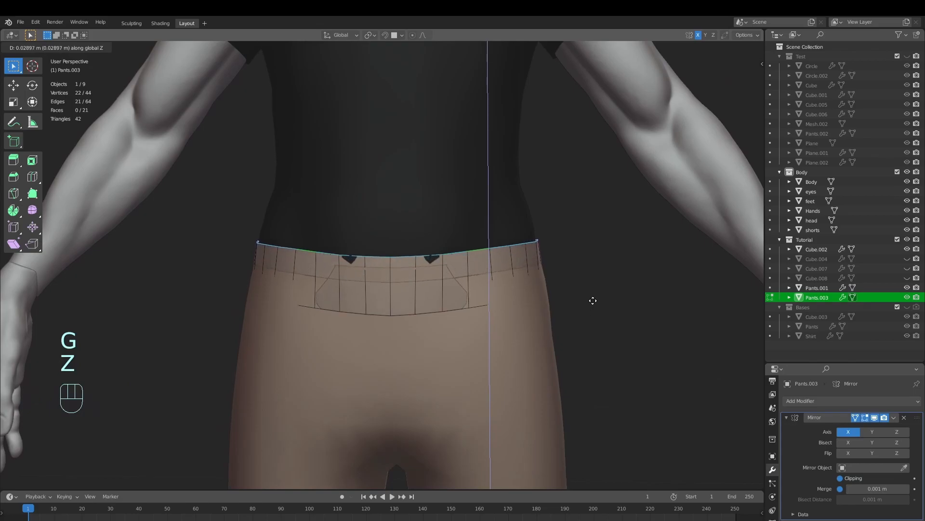
click(593, 300)
Hide the Body collection, the pants and the shirt so that only the waist strip is shown
key(Tab)
middle_drag(618, 283, 536, 298)
key(Tab)
key(Tab)
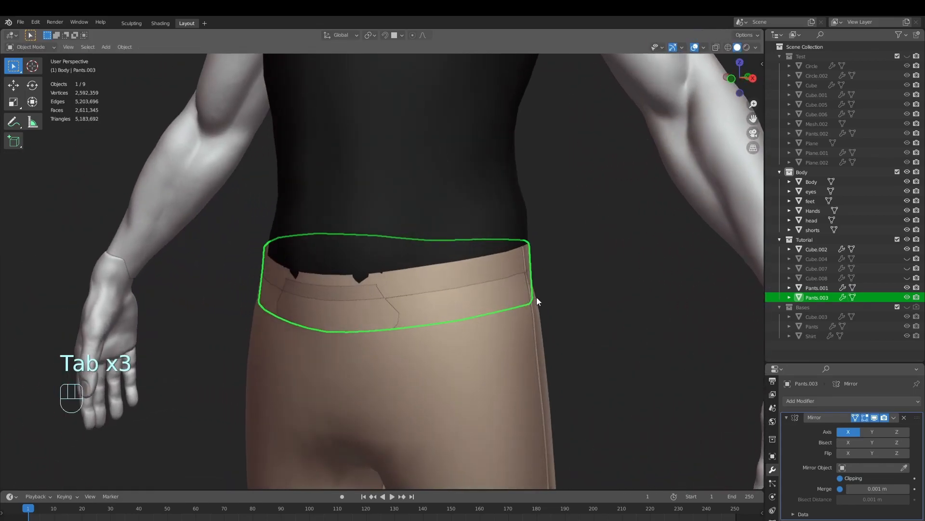
ctrl+middle_drag(703, 306, 597, 320)
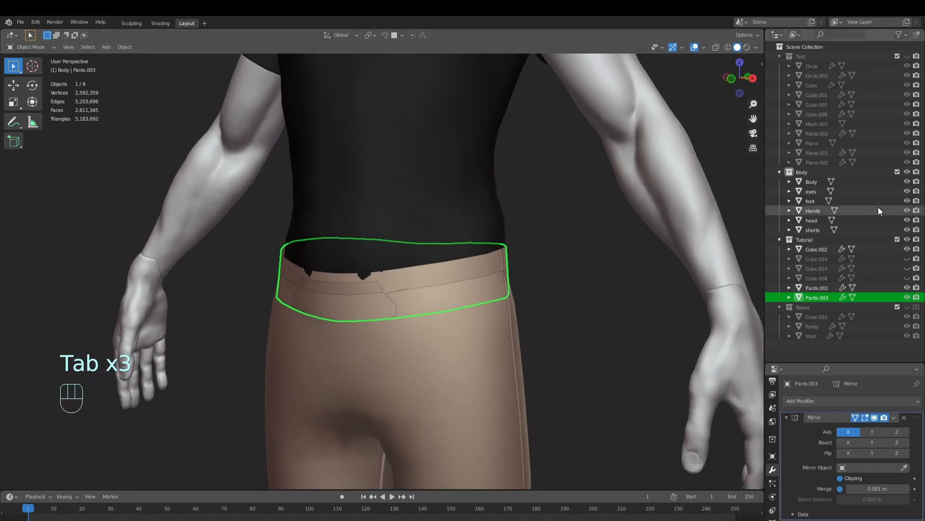
click(907, 172)
shift+middle_drag(623, 288, 631, 271)
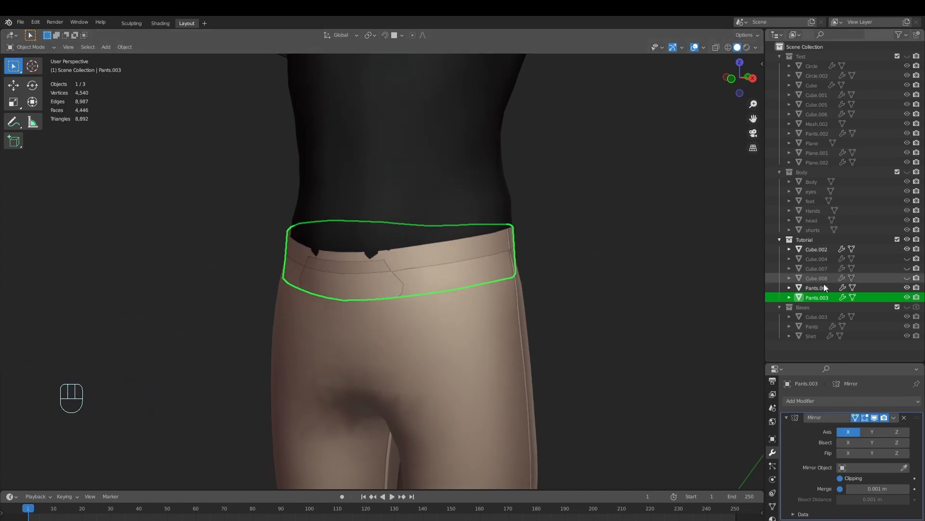
click(907, 287)
ctrl+middle_drag(569, 289, 465, 279)
key(Tab)
middle_drag(434, 252, 455, 257)
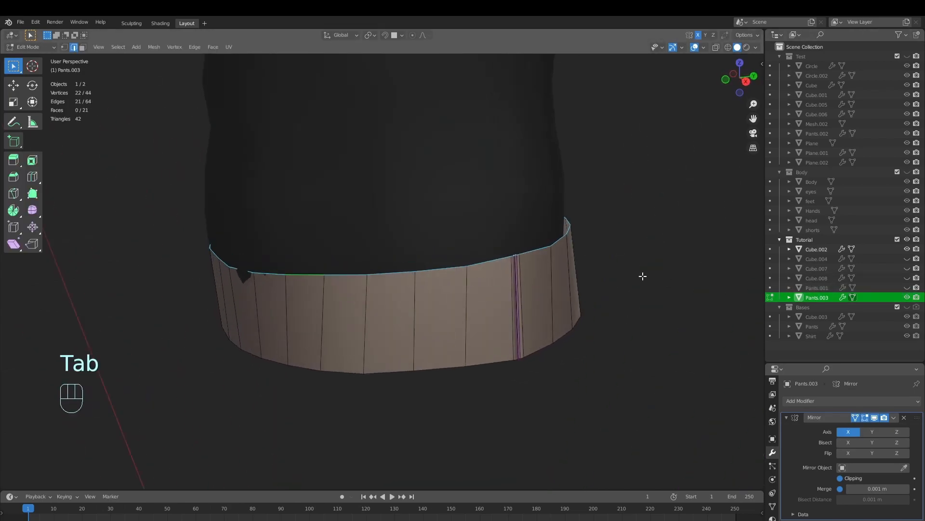
click(907, 250)
ctrl+middle_drag(533, 292, 464, 331)
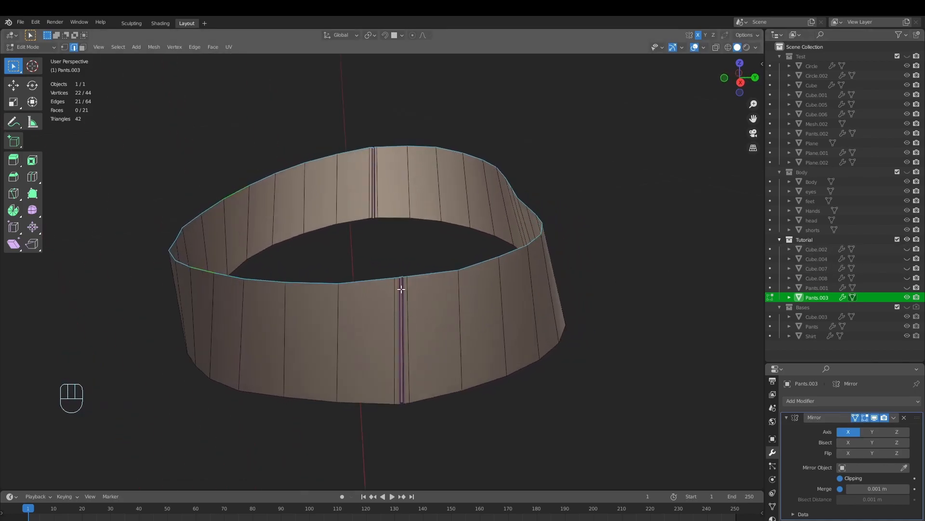
Delete the narrow seam faces at the side of the waist strip, leaving an open gap
key(Tab)
key(alt+a)
middle_drag(417, 330, 420, 312)
key(Tab)
key(3)
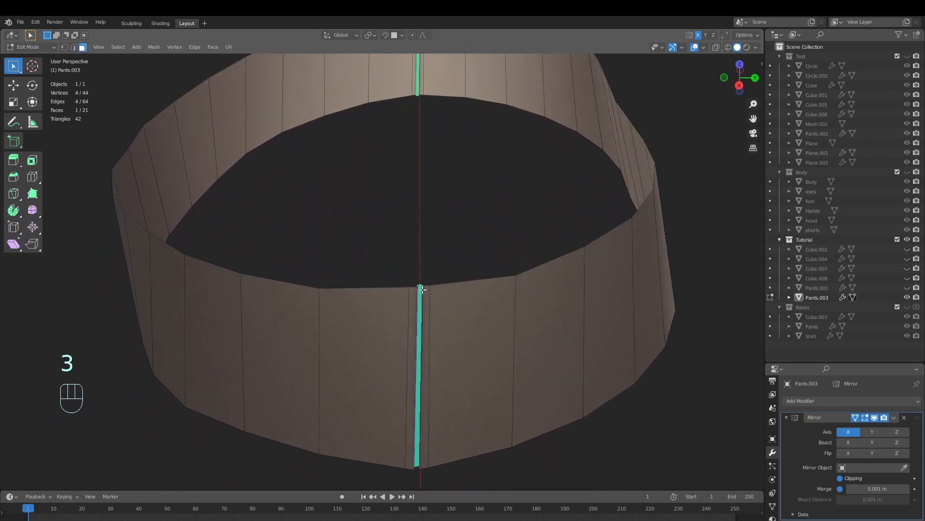
key(x)
click(414, 221)
click(416, 315)
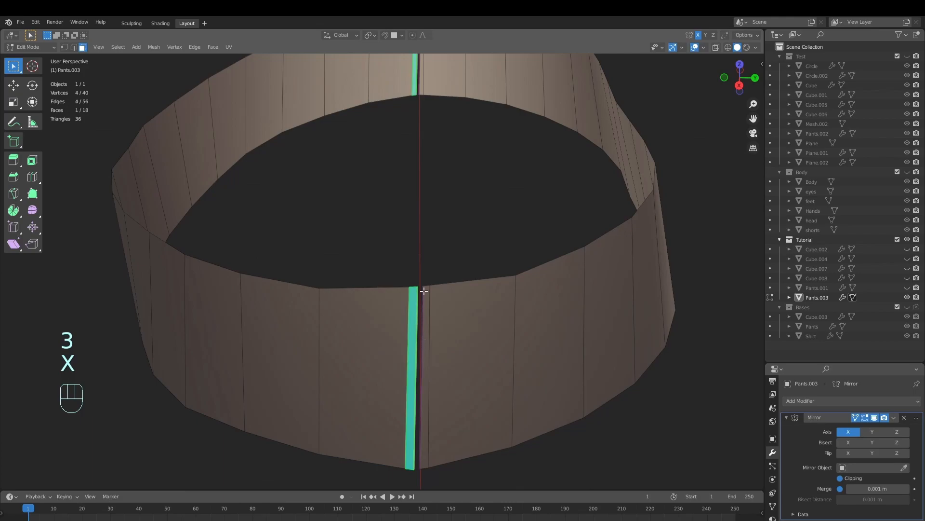
key(x)
click(408, 311)
click(424, 322)
key(x)
click(426, 319)
Fill the side gap in the waist strip with a single face between its two open vertical edges
middle_drag(428, 314, 458, 275)
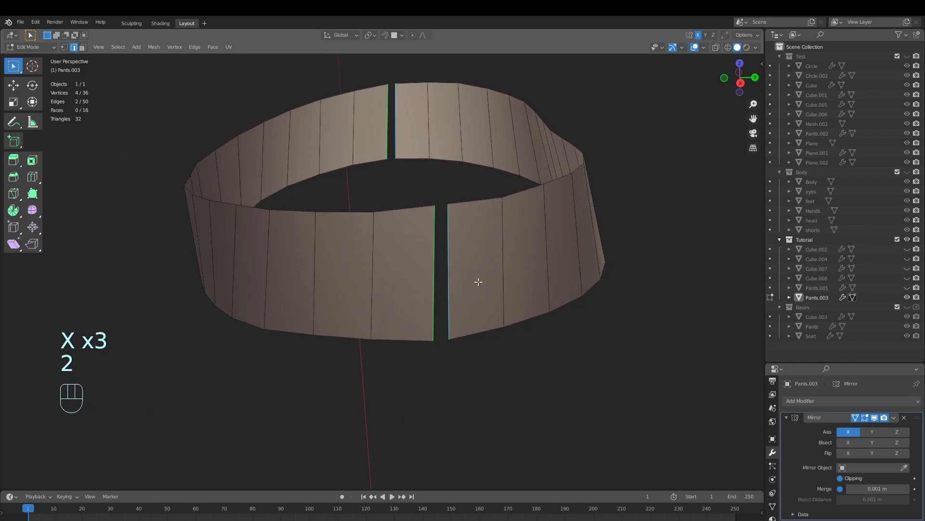
key(f)
key(alt+a)
middle_drag(444, 252, 435, 360)
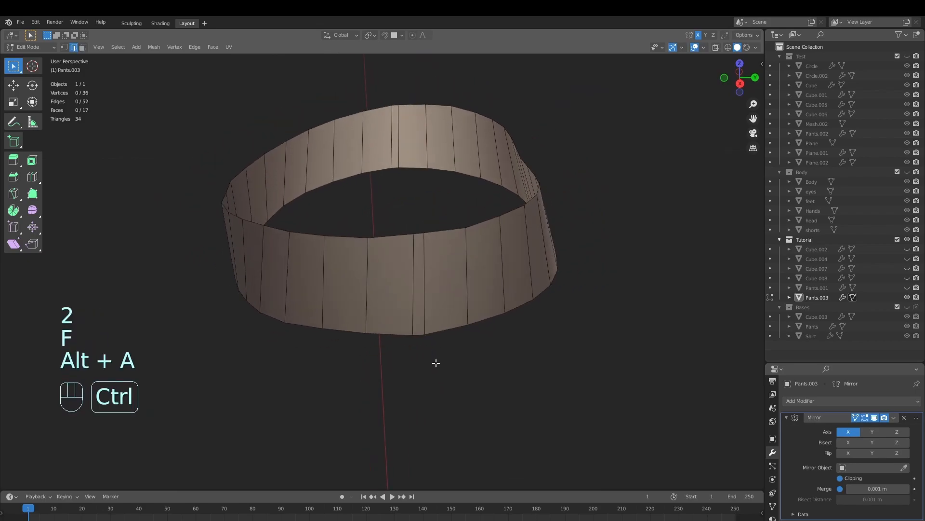
middle_drag(452, 318, 456, 346)
middle_drag(459, 277, 456, 313)
Try to dissolve the vertical edge beside the newly filled side face
key(Tab)
key(Tab)
key(x)
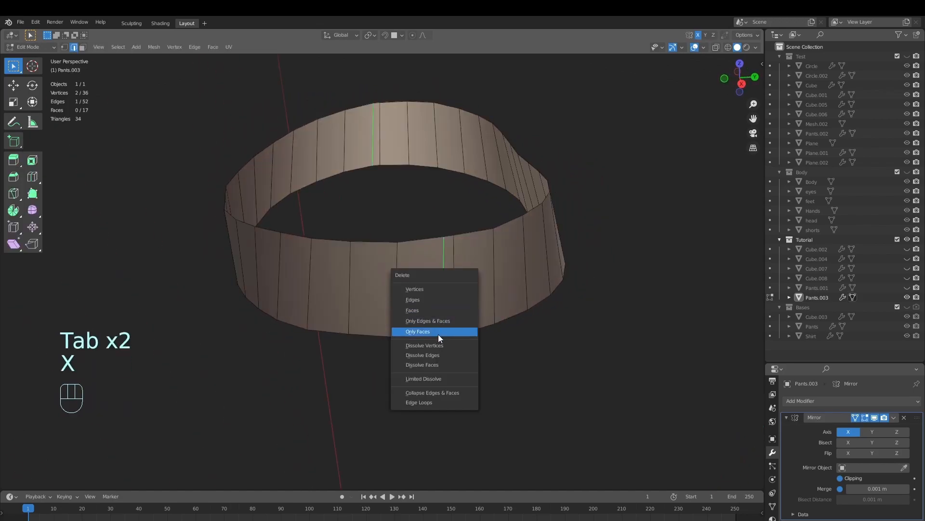
click(440, 356)
middle_drag(476, 330, 458, 325)
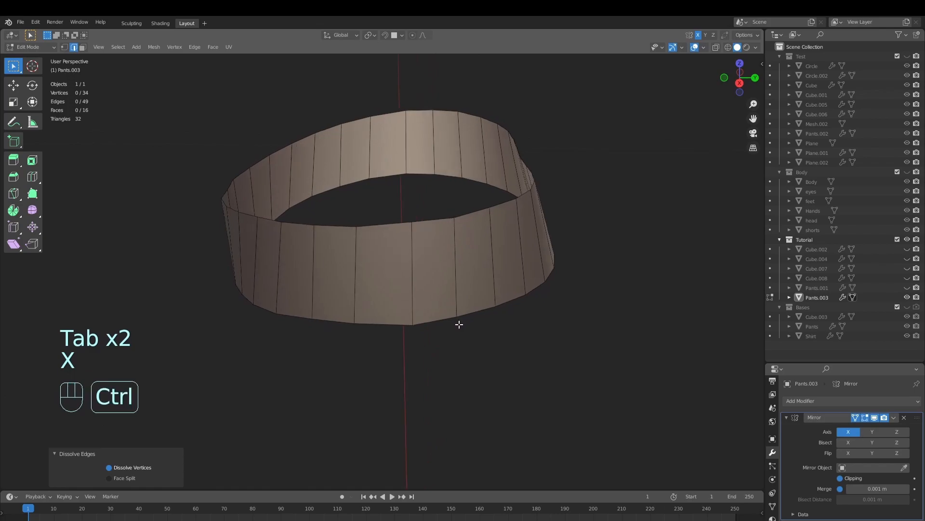
key(ctrl+z)
Try to edge-slide the vertical side edge of the waist strip to even out the face spacing
key(g)
key(g)
click(432, 318)
key(g)
key(g)
click(420, 320)
ctrl+middle_drag(420, 314, 436, 355)
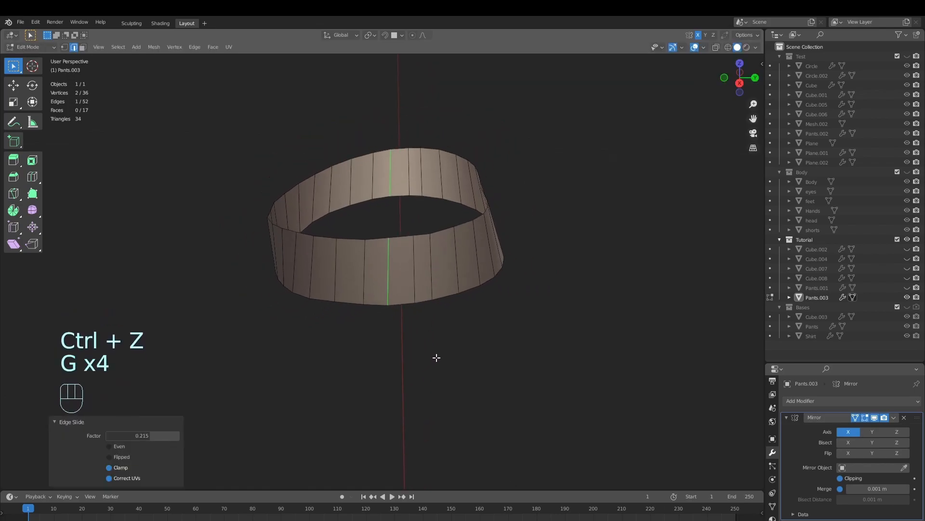
key(ctrl+z)
Inspect the shading and edge spacing of the waist strip from several sides
key(Tab)
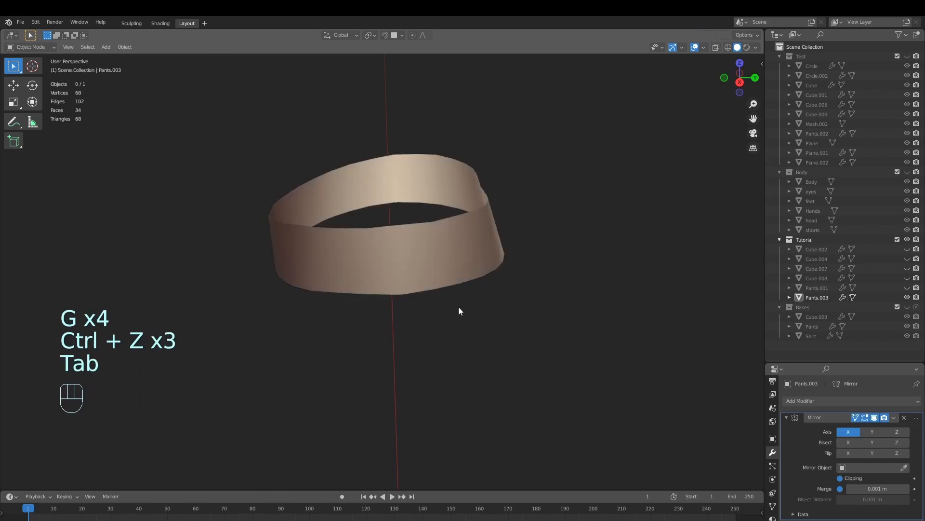
key(alt+a)
scroll(448, 290, down, 3)
middle_drag(438, 301, 447, 279)
click(447, 279)
key(Tab)
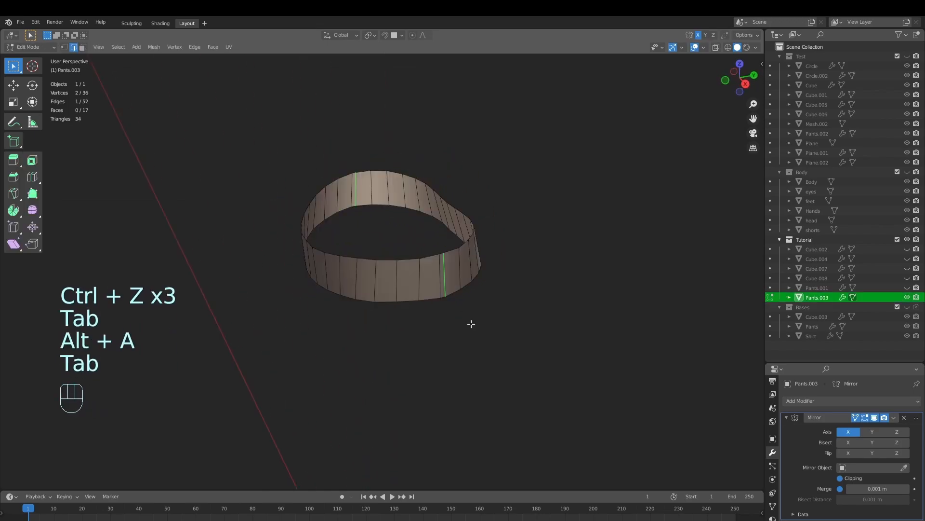
key(Tab)
scroll(482, 284, up, 2)
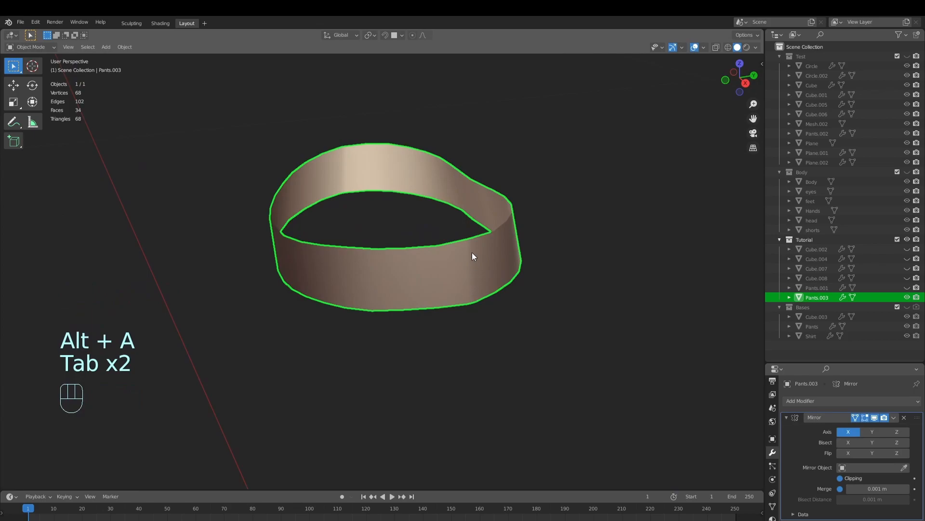
middle_drag(471, 262, 433, 252)
middle_drag(426, 319, 564, 254)
key(Tab)
middle_drag(492, 269, 684, 308)
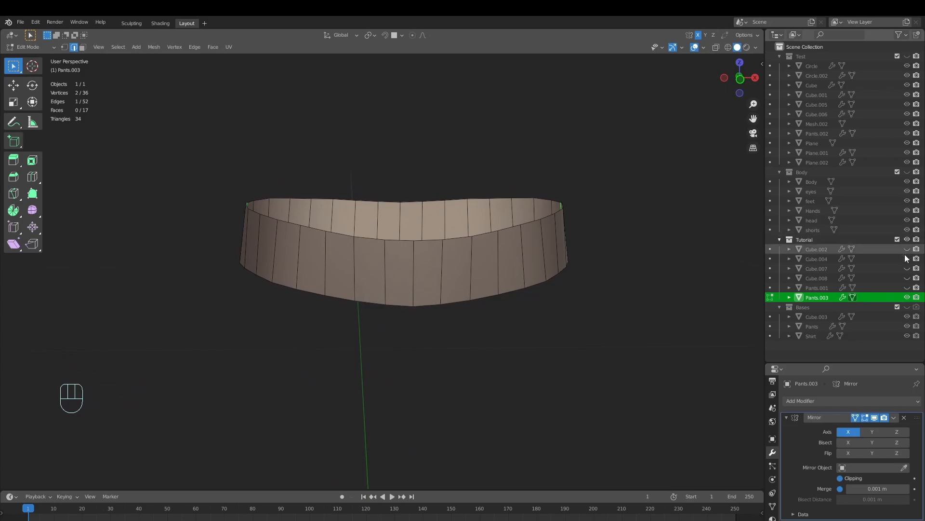
Show the pants again and scale the waist strip's bottom edge loop along X by about 1.07
click(907, 288)
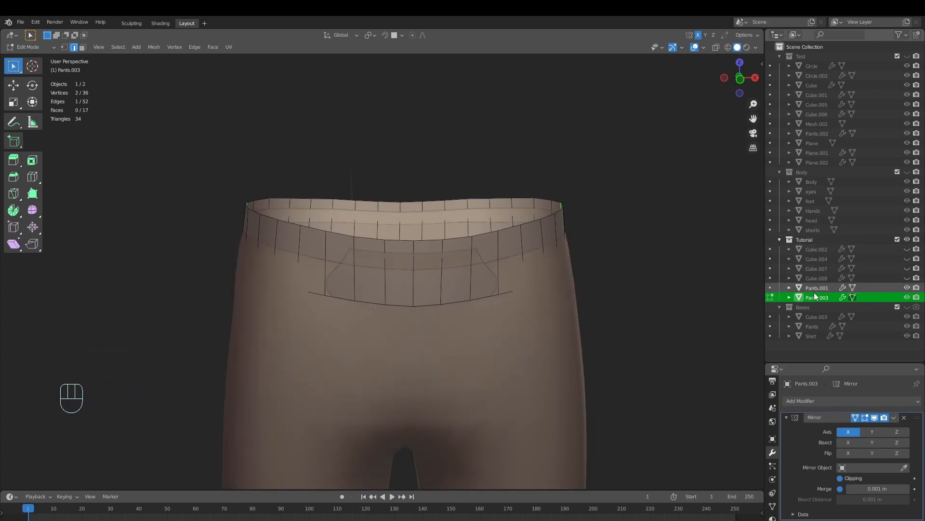
middle_drag(713, 296, 405, 257)
alt+click(424, 261)
middle_drag(549, 254, 577, 283)
key(s)
key(x)
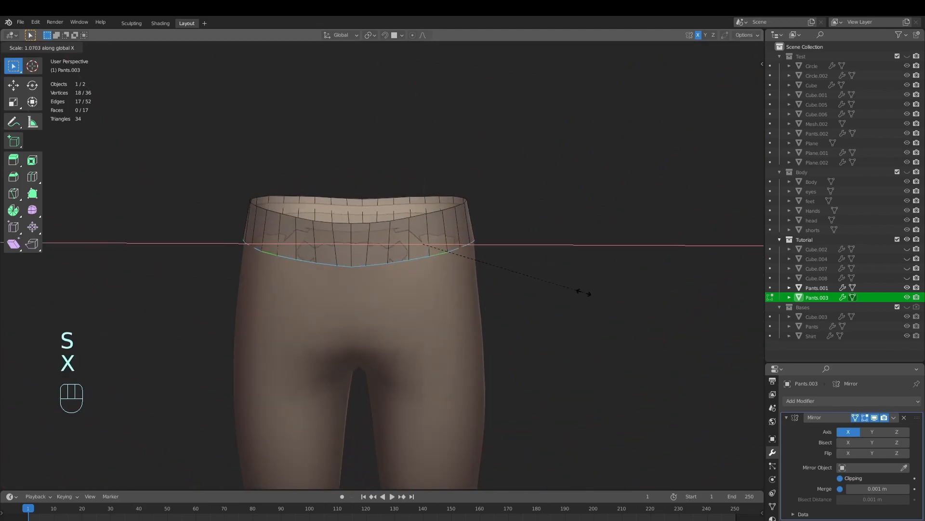
click(586, 293)
Scale the bottom edge loop of the waist strip along Y to fit around the pants
middle_drag(575, 293, 608, 301)
key(s)
key(y)
click(546, 314)
key(alt+a)
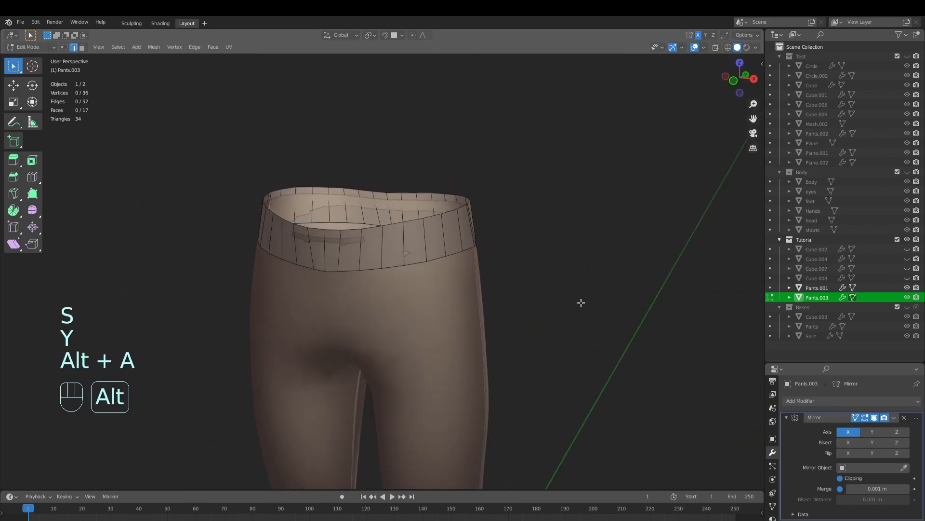
In Sculpt Mode, pull the back of the waist strip over the pants using the Grab brush at 219 px radius
middle_drag(486, 302, 514, 294)
click(39, 48)
click(29, 80)
middle_drag(462, 263, 530, 231)
key(f)
click(535, 254)
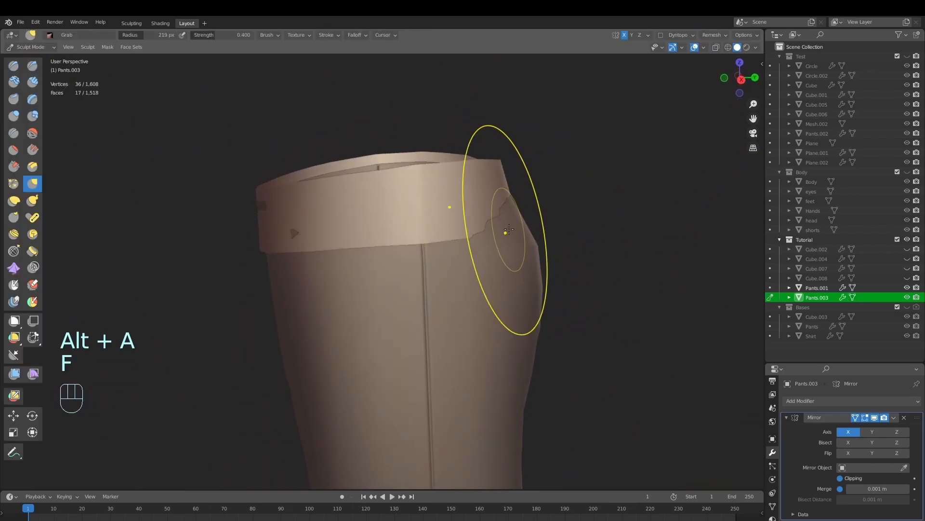
drag(522, 224, 518, 224)
middle_drag(517, 223, 483, 214)
drag(487, 231, 494, 224)
middle_drag(506, 222, 491, 217)
drag(514, 224, 519, 221)
mouse_move(501, 220)
middle_down()
mouse_move(467, 236)
mouse_move(426, 213)
middle_up()
Resize the Grab brush to 199 px, pull the strip's front and sides over the pants poking through, and return to Object Mode
key(f)
key(f)
click(406, 205)
drag(418, 191, 423, 187)
mouse_move(432, 200)
middle_down()
mouse_move(564, 206)
mouse_move(476, 234)
mouse_move(509, 275)
mouse_move(480, 264)
middle_up()
key(f)
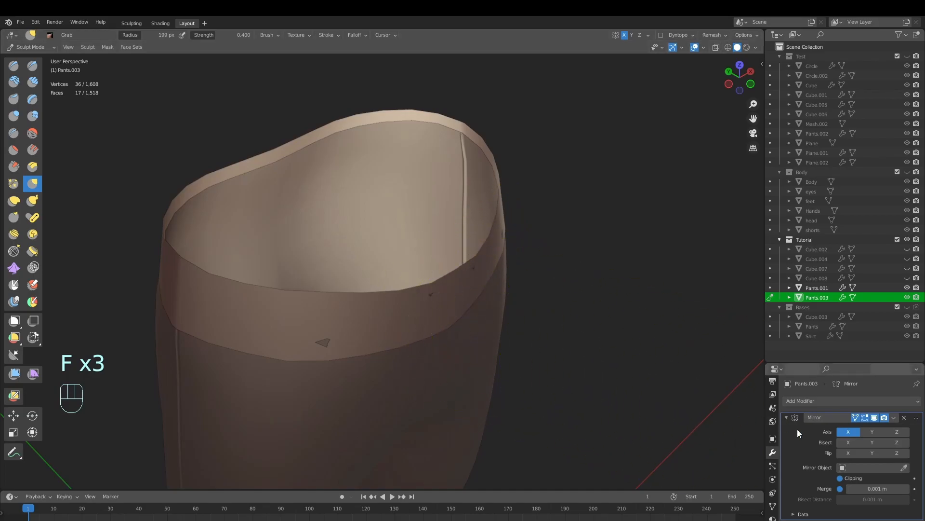
middle_drag(320, 343, 211, 301)
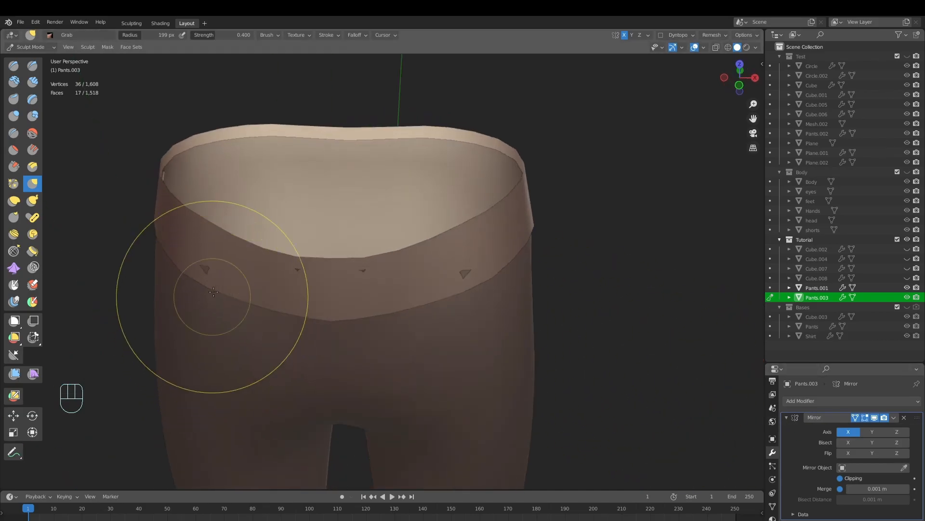
mouse_move(179, 271)
middle_down()
mouse_move(507, 240)
mouse_move(508, 260)
middle_up()
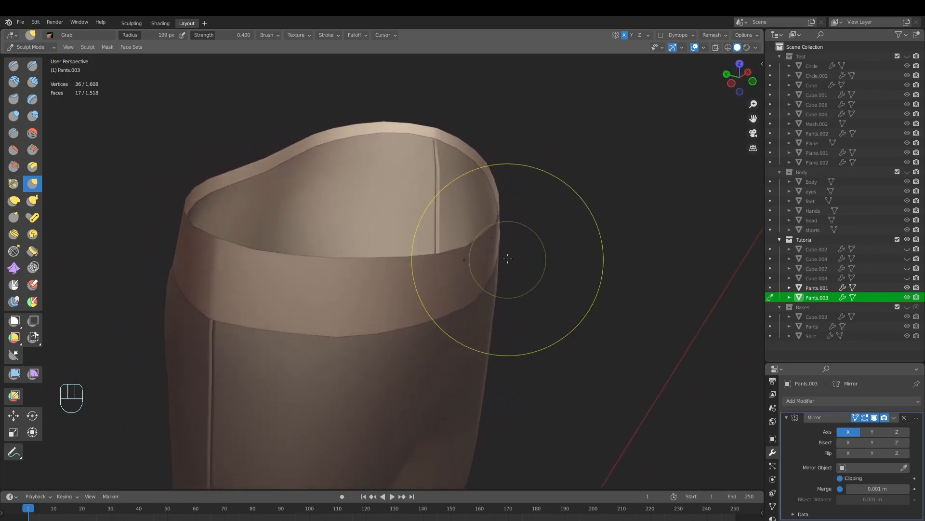
ctrl+middle_drag(518, 222, 410, 299)
ctrl+middle_drag(410, 299, 397, 351)
click(39, 46)
click(39, 58)
Raise the front-centre vertex on the waist strip's bottom edge by about 0.0005 m along Z
mouse_move(429, 303)
ctrl+middle_down()
mouse_move(443, 253)
mouse_move(524, 262)
mouse_move(418, 244)
mouse_move(413, 285)
mouse_move(406, 222)
ctrl+middle_up()
key(alt+a)
click(418, 244)
key(Tab)
click(337, 251)
shift+middle_drag(370, 278, 373, 309)
ctrl+middle_drag(373, 310, 368, 265)
key(g)
key(z)
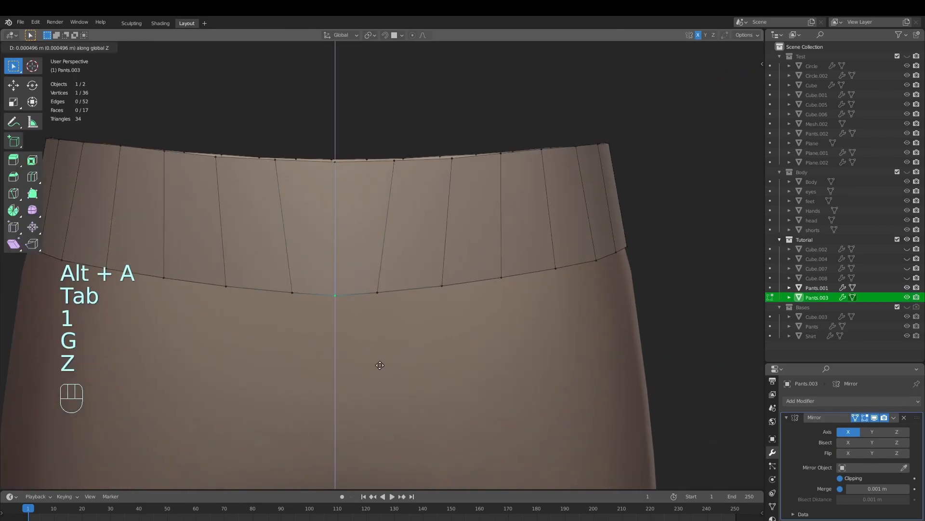
click(380, 364)
key(Tab)
scroll(376, 303, down, 4)
key(alt+a)
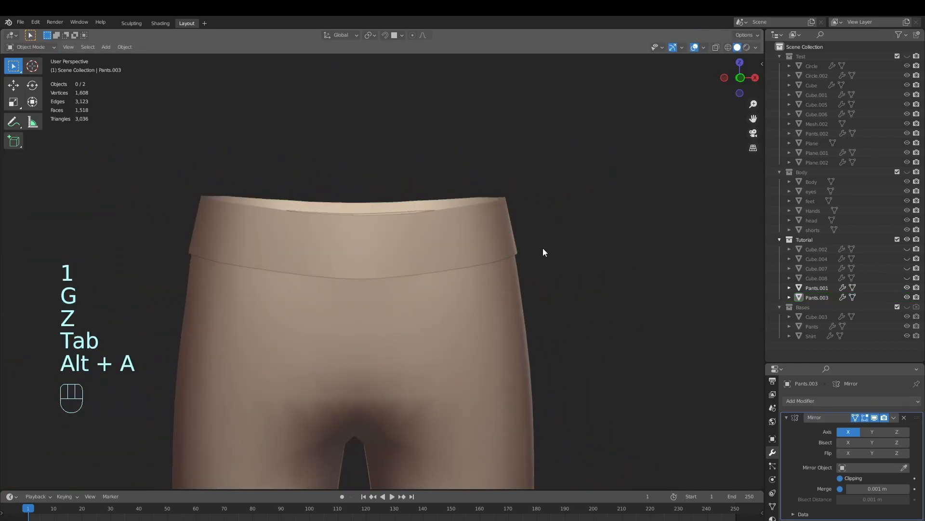
Extrude all faces of the waist strip in place and fatten them outward by about 0.011 m for thickness
click(408, 261)
key(Tab)
scroll(487, 296, up, 2)
middle_drag(475, 285, 507, 307)
key(a)
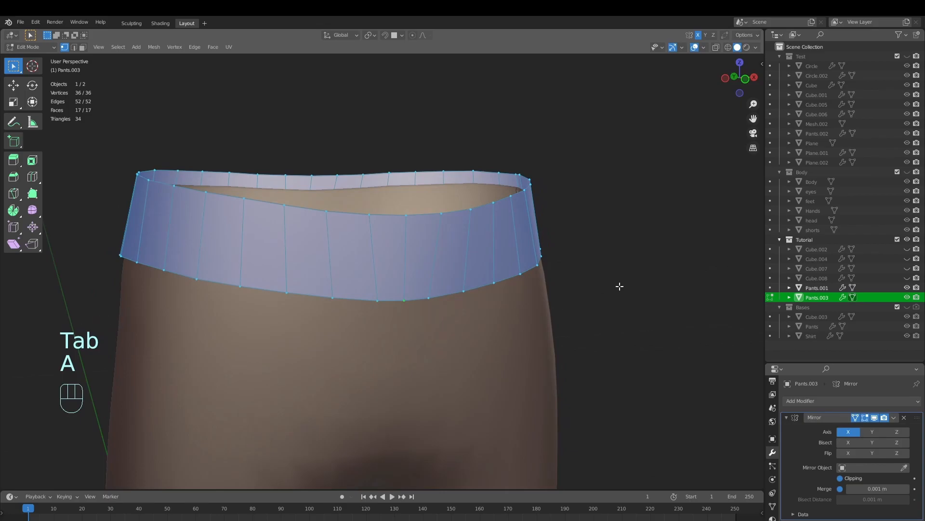
key(e)
right_click(650, 213)
scroll(646, 262, up, 3)
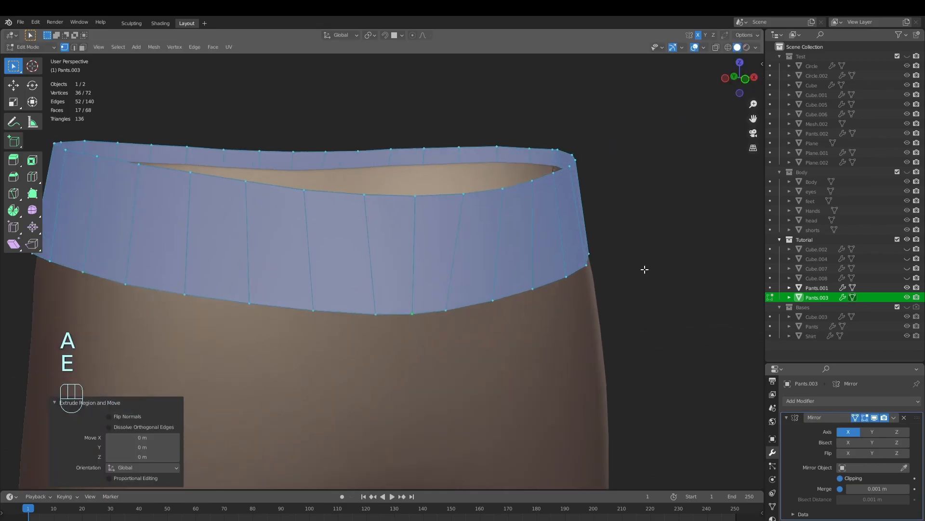
key(alt+s)
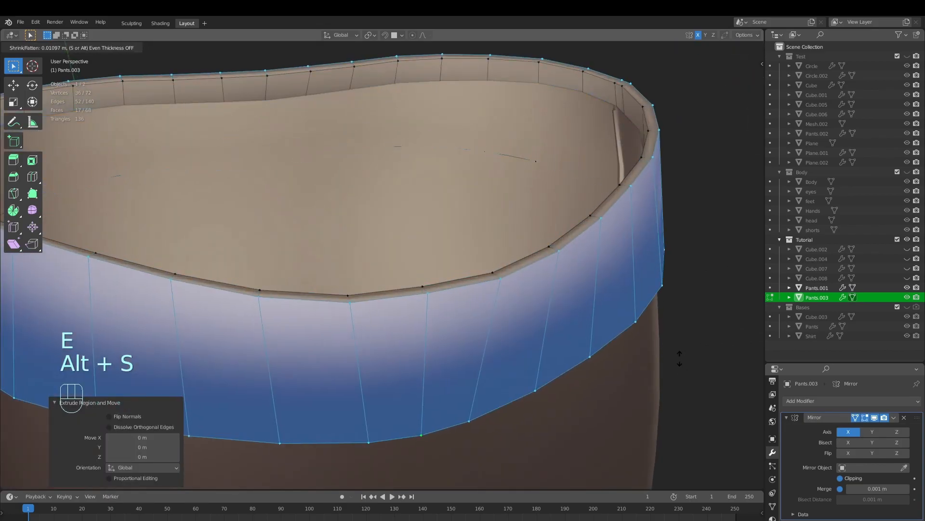
click(679, 356)
key(Tab)
ctrl+middle_drag(678, 355, 634, 371)
key(alt+a)
key(Tab)
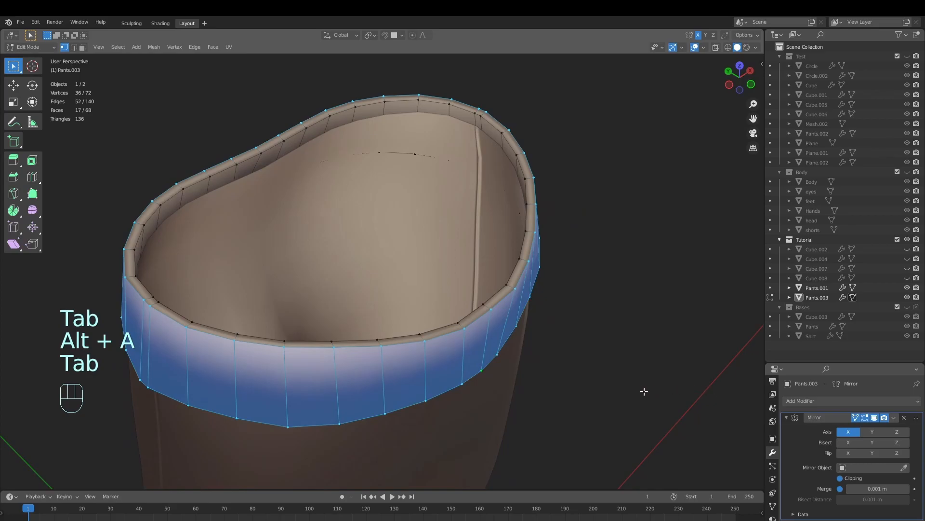
Add a loop cut near the belt's top edge at factor 0.832 and another near its bottom edge
scroll(537, 337, up, 3)
key(alt+a)
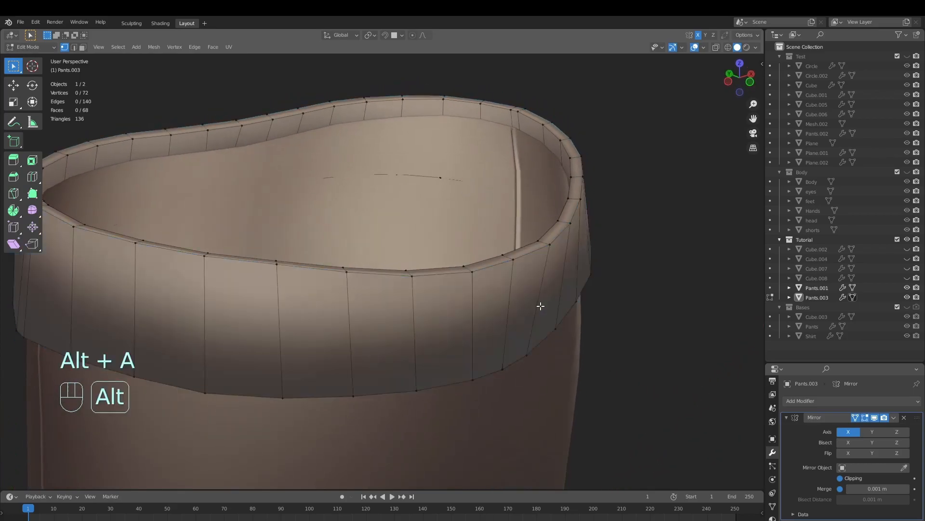
click(511, 305)
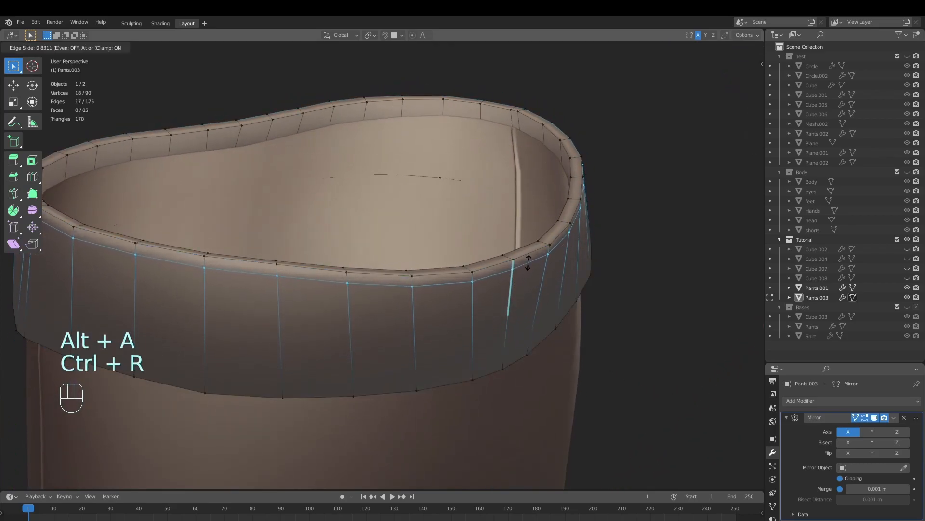
click(528, 293)
middle_drag(528, 293, 515, 279)
key(ctrl+r)
click(506, 291)
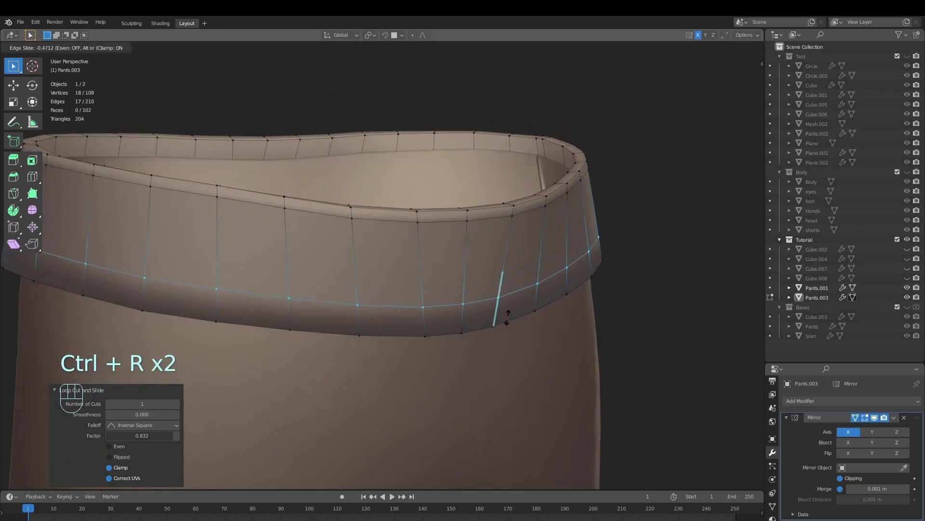
click(505, 333)
ctrl+middle_drag(505, 334, 453, 362)
Try to extrude the belt's outer middle face band in place and shrink it inward
key(alt+a)
key(3)
alt+click(443, 268)
middle_drag(443, 267, 523, 332)
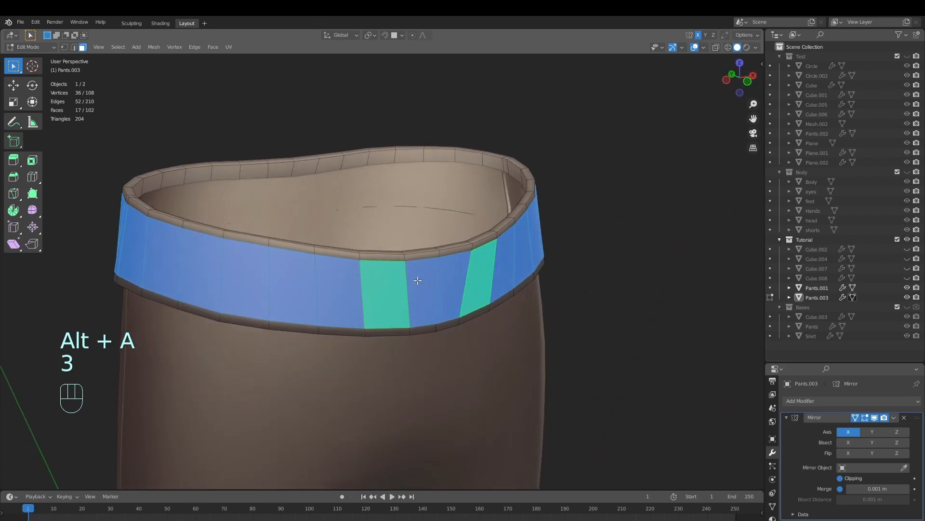
ctrl+middle_drag(621, 338, 643, 340)
middle_drag(619, 349, 655, 372)
key(e)
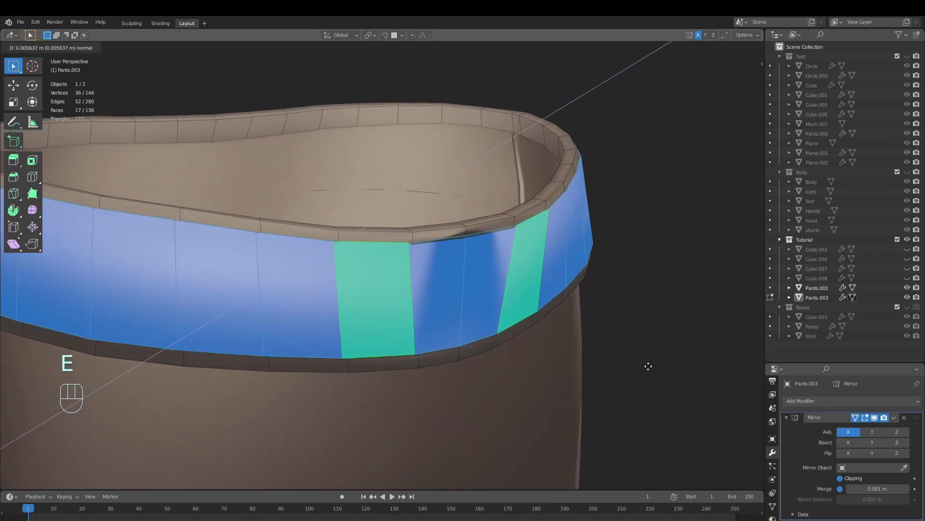
right_click(687, 312)
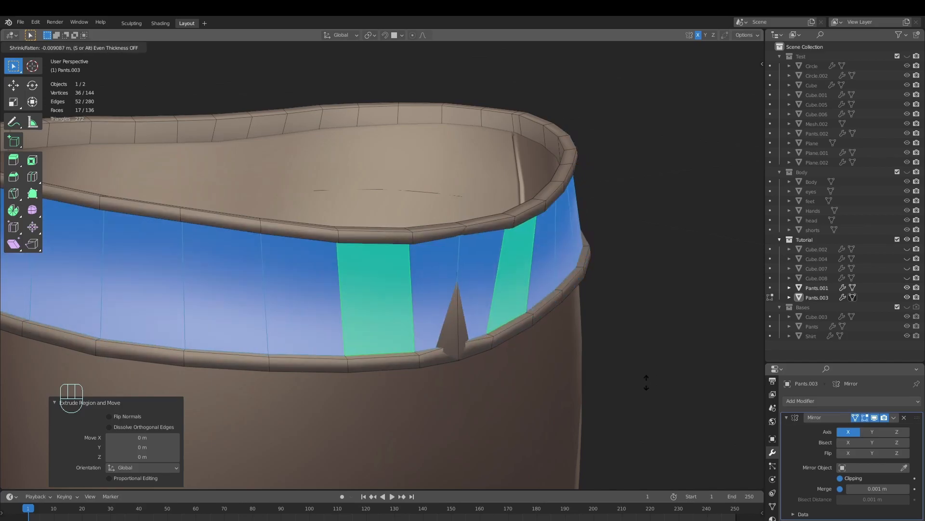
right_click(650, 370)
middle_drag(649, 361, 533, 296)
key(ctrl+z)
key(ctrl+z)
Hide the pants and open the belt's mesh in Edit Mode
key(alt+a)
scroll(535, 321, up, 3)
shift+middle_drag(472, 229, 447, 345)
shift+middle_drag(446, 344, 444, 290)
key(Tab)
middle_drag(444, 289, 488, 401)
ctrl+middle_drag(550, 308, 555, 381)
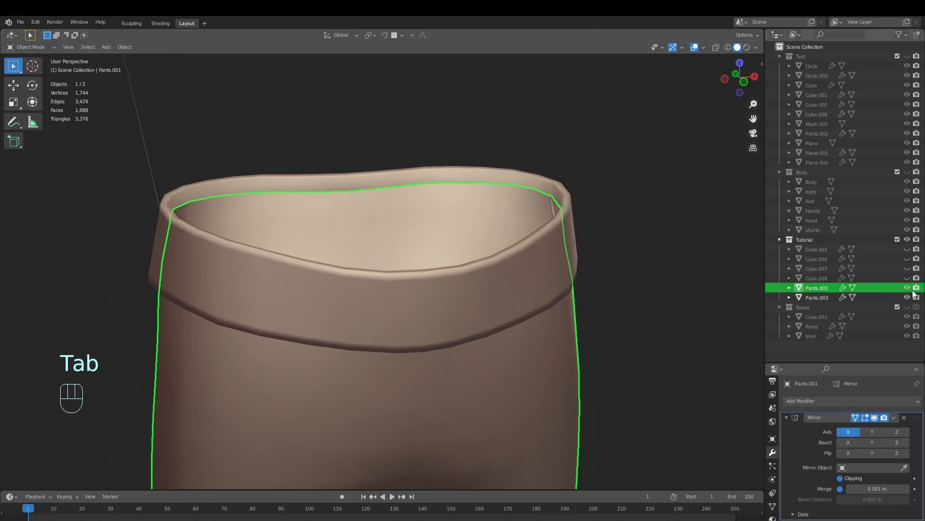
click(907, 288)
key(Tab)
middle_drag(547, 333, 534, 238)
click(470, 310)
key(Tab)
Nudge the stray vertex at the side of the belt and delete it
middle_drag(451, 368, 501, 313)
ctrl+middle_drag(501, 313, 534, 295)
key(g)
click(494, 344)
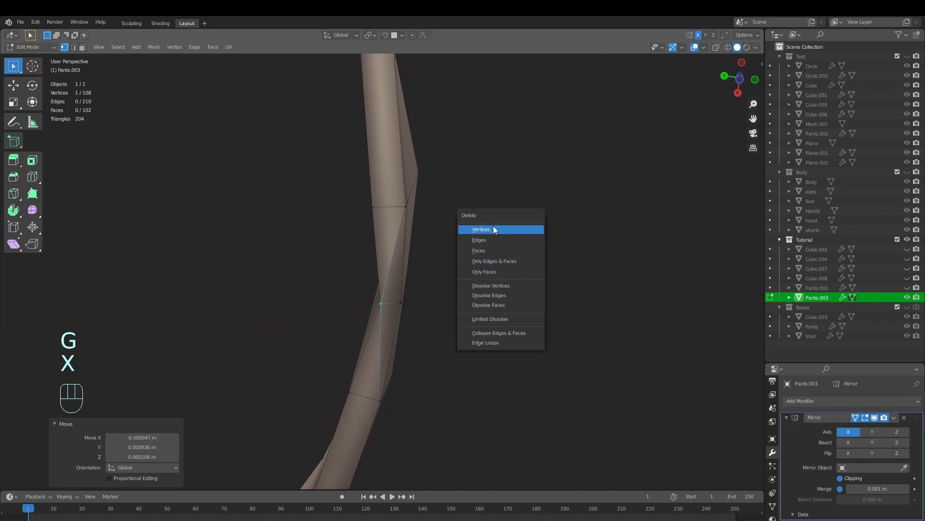
click(492, 228)
Move the vertex beside the gap in the belt's lower rim about 0.01 m down along Z
middle_drag(479, 247, 487, 394)
click(406, 345)
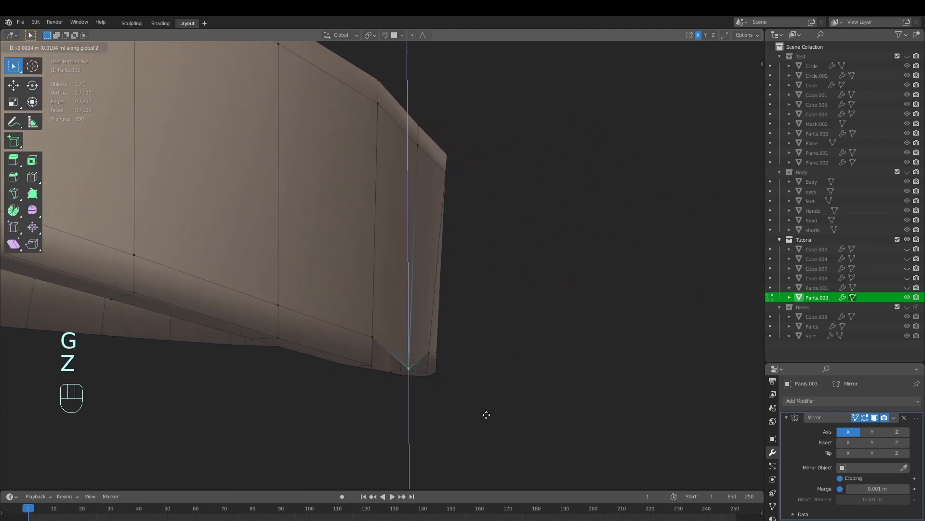
middle_drag(514, 336, 399, 296)
click(444, 428)
Fill the gap left by the deleted vertex with two faces between the edges of the belt's side rim
key(2)
click(459, 347)
middle_drag(429, 331, 450, 363)
click(431, 382)
key(2)
click(455, 320)
key(f)
key(f)
key(alt+a)
key(Tab)
middle_drag(471, 316, 500, 388)
key(Tab)
Delete the misplaced vertex that dents the belt's lower rim
middle_drag(349, 214, 355, 116)
shift+middle_drag(367, 424, 572, 225)
middle_drag(402, 354, 395, 324)
middle_drag(419, 441, 426, 322)
ctrl+middle_drag(474, 381, 503, 292)
key(1)
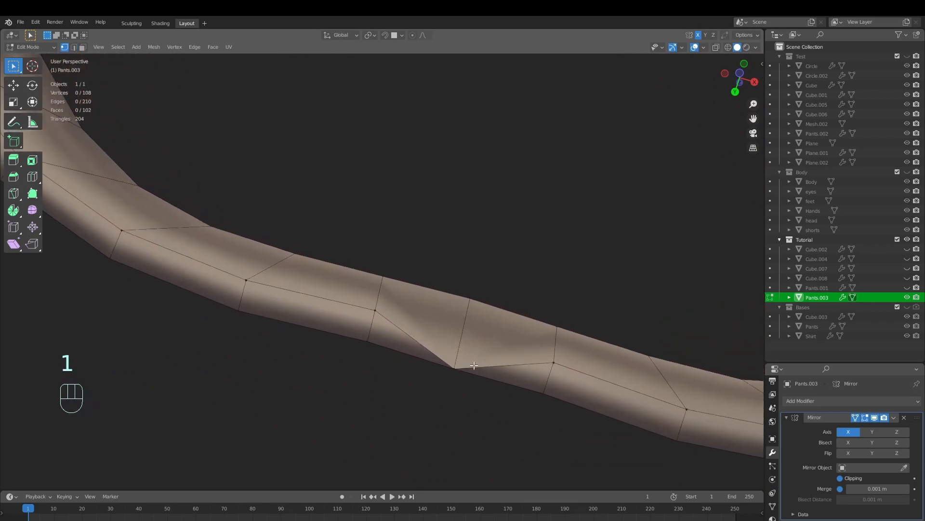
key(x)
click(443, 365)
Extrude a replacement vertex at the opening in the belt's lower rim and move it into line with its neighbours
middle_drag(448, 370, 477, 362)
key(g)
click(509, 384)
key(e)
click(481, 311)
key(g)
click(387, 363)
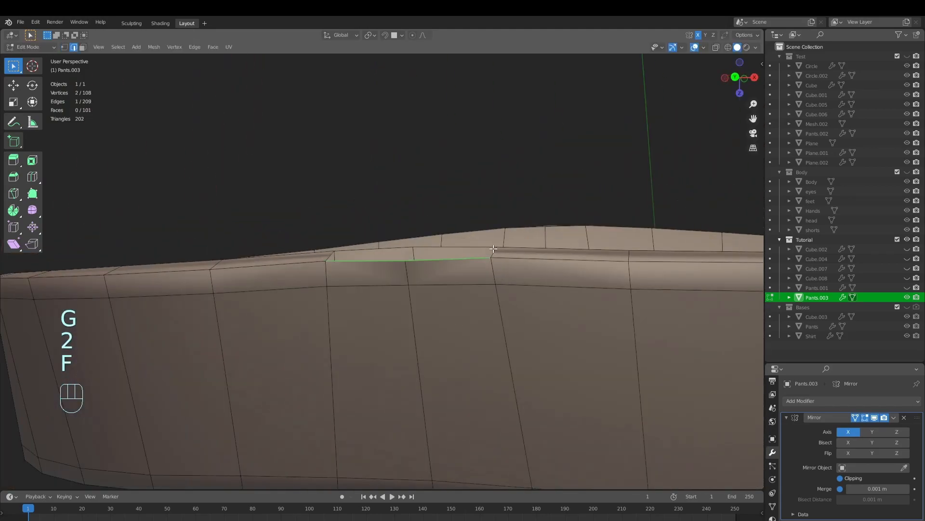
Fill the remaining opening around the replacement vertex with faces and check the rim in Object Mode
ctrl+middle_drag(530, 246, 523, 309)
middle_drag(523, 309, 504, 361)
key(Tab)
ctrl+middle_drag(502, 237, 490, 277)
middle_drag(490, 277, 567, 312)
key(alt+a)
key(Tab)
middle_drag(487, 291, 409, 310)
Extrude the belt's outer middle face band in place and shrink it inward by about 0.0055 m
key(3)
alt+click(432, 295)
ctrl+middle_drag(451, 384, 539, 405)
key(g)
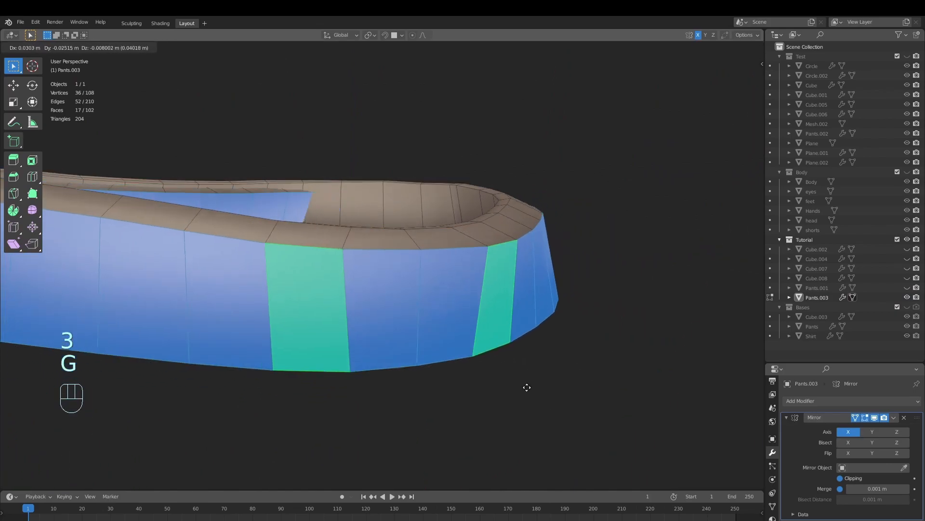
right_click(497, 388)
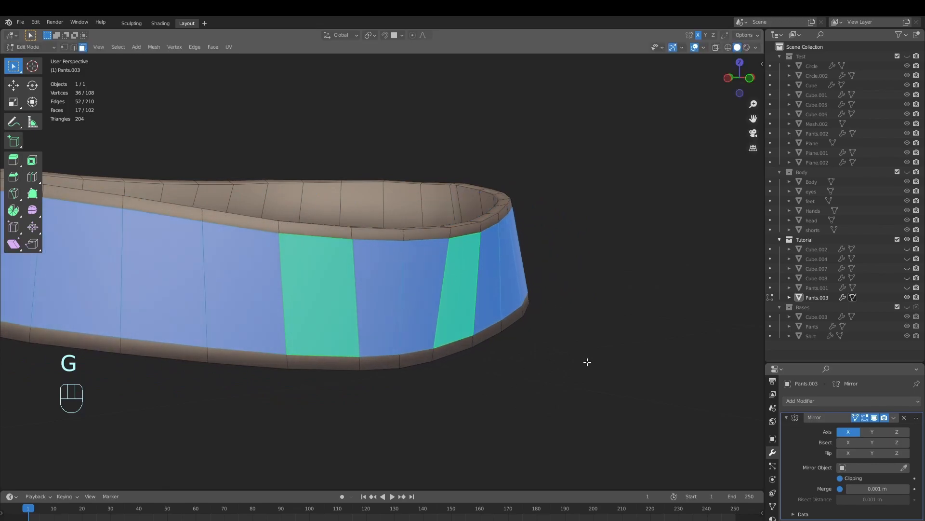
key(e)
right_click(576, 355)
scroll(602, 376, up, 1)
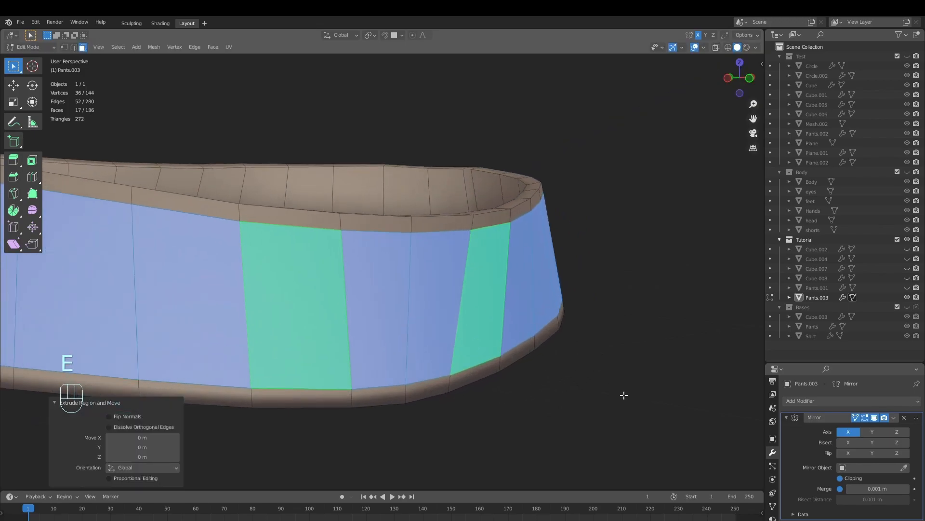
middle_drag(624, 393, 659, 405)
key(alt+s)
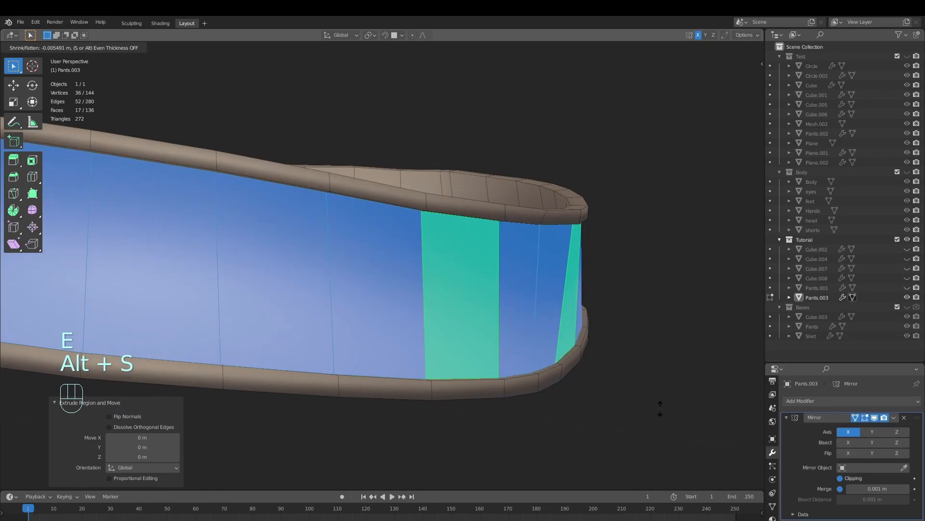
click(660, 409)
key(Tab)
ctrl+middle_drag(643, 343, 629, 398)
middle_drag(629, 398, 421, 318)
Try to crease the recessed edge loop along one of the belt's rims
key(Tab)
key(2)
ctrl+middle_drag(421, 318, 411, 232)
alt+click(412, 227)
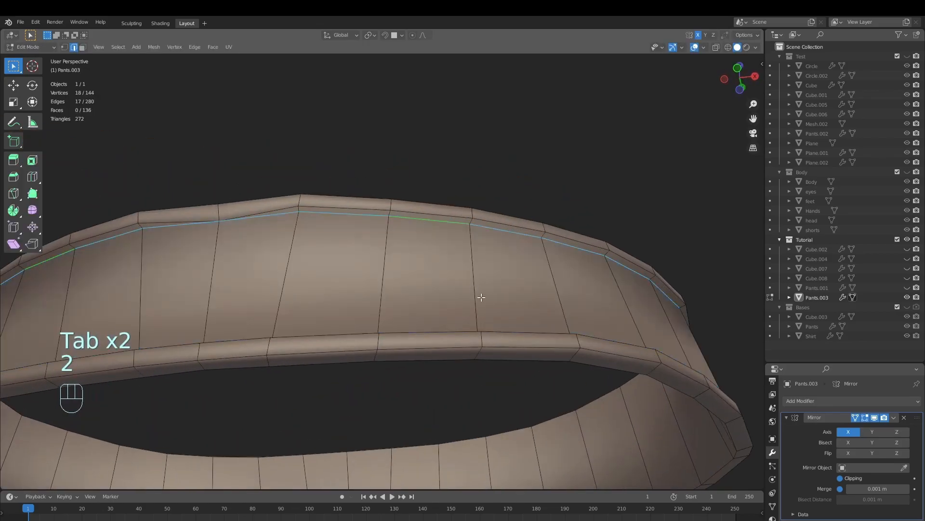
click(646, 158)
Inspect the front-centre vertex of the belt's recessed edge with a trial move
middle_drag(386, 270, 430, 262)
key(1)
click(488, 214)
mouse_move(455, 314)
middle_down()
mouse_move(440, 336)
mouse_move(461, 315)
middle_up()
key(g)
right_click(475, 299)
ctrl+middle_drag(478, 247, 479, 448)
middle_drag(496, 334, 518, 355)
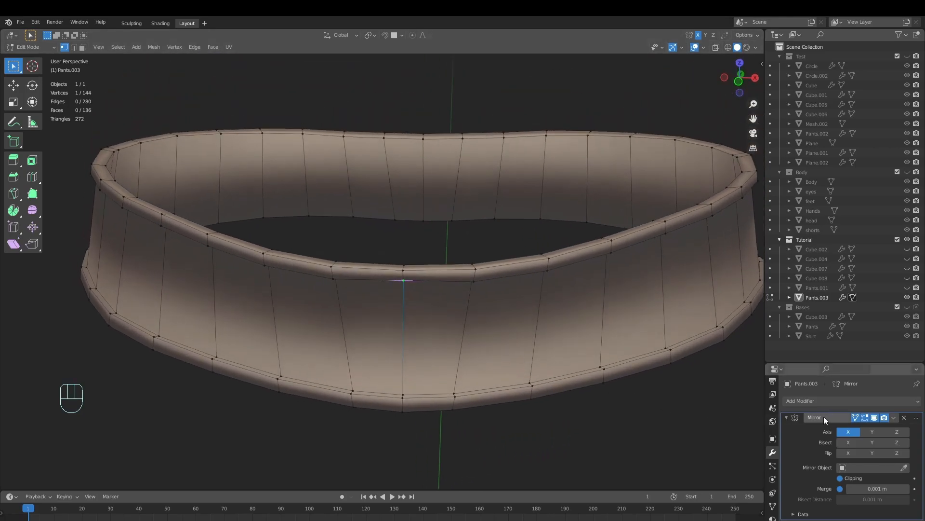
Rebuild the two faces at the front centre of the belt's upper rim
ctrl+middle_drag(457, 350, 453, 337)
middle_drag(453, 338, 510, 436)
click(470, 299)
click(465, 281)
click(453, 330)
click(500, 317)
key(f)
key(f)
key(Tab)
ctrl+middle_drag(507, 381, 502, 416)
key(Tab)
Crease the recessed edge loop along the belt's upper rim
middle_drag(500, 378, 466, 332)
key(shift+e)
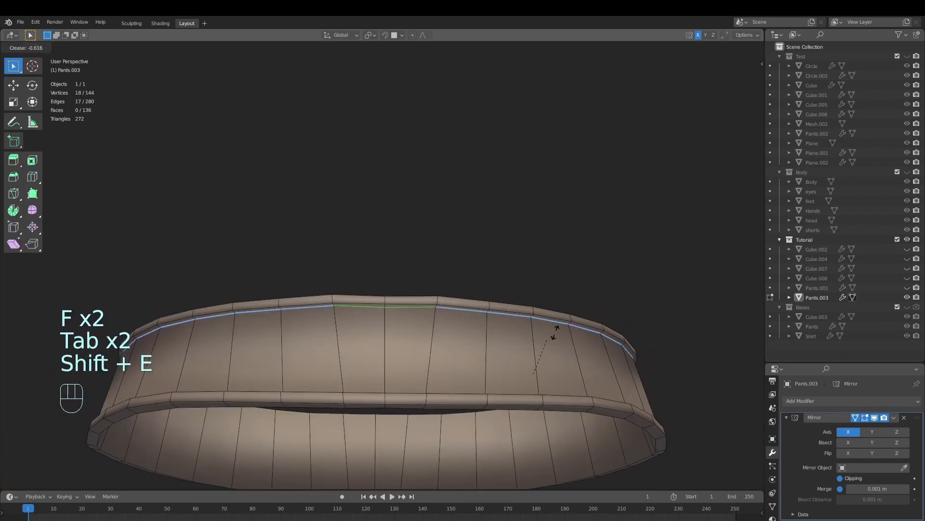
click(599, 155)
key(Tab)
middle_drag(505, 276, 485, 389)
key(Tab)
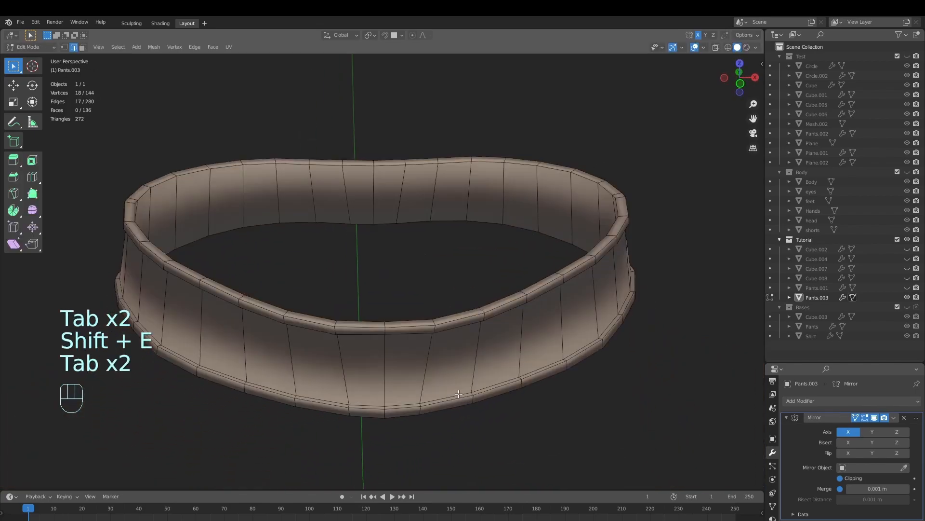
Crease the recessed edge loop along the belt's lower rim at factor 1, together with the adjacent rim loops
key(shift+e)
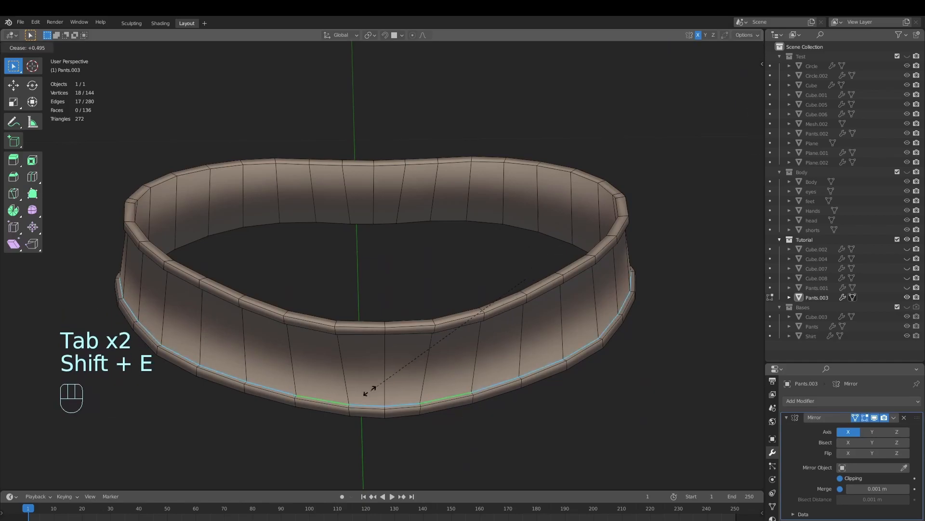
click(225, 430)
middle_drag(275, 418, 295, 304)
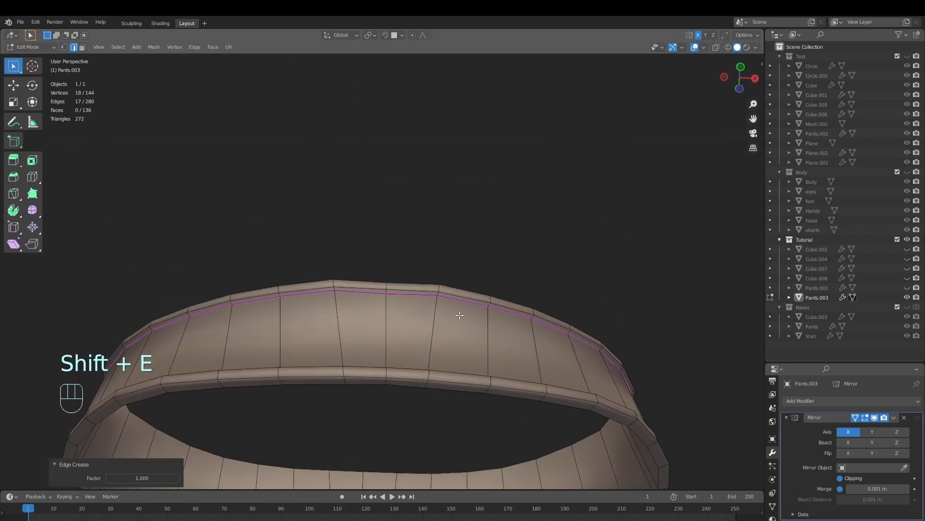
key(shift+e)
click(124, 415)
middle_drag(424, 304, 442, 420)
key(shift+e)
click(144, 426)
Crease the remaining edge loops that border the belt's raised rims
middle_drag(378, 322, 475, 313)
key(shift+e)
click(372, 375)
key(shift+e)
click(372, 442)
key(shift+e)
click(463, 424)
key(shift+e)
click(258, 335)
Add a Subdivision Surface modifier to the belt
key(Tab)
middle_drag(475, 313, 578, 405)
click(811, 400)
click(750, 348)
middle_drag(579, 405, 565, 434)
key(Tab)
key(Tab)
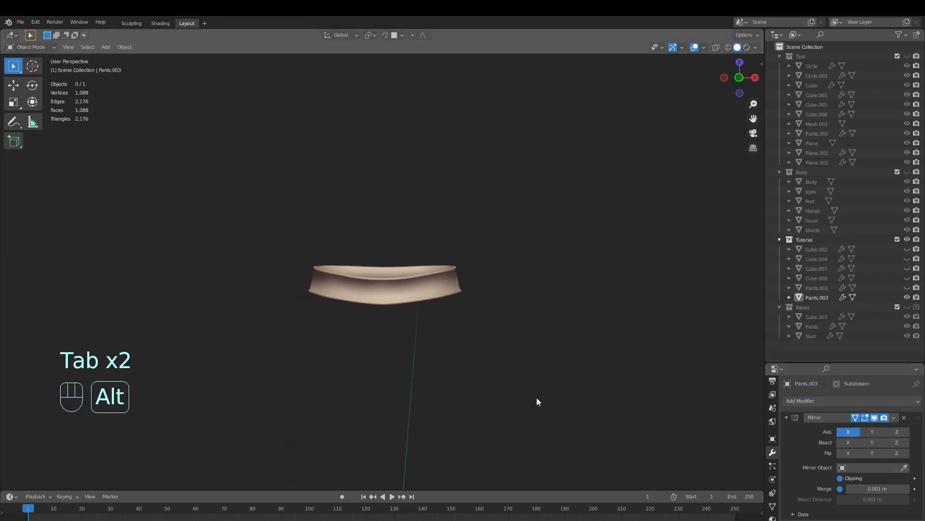
Unhide all the garment pieces and select the belt's entire mesh in Edit Mode
key(alt+h)
key(alt+a)
ctrl+middle_drag(533, 375, 581, 390)
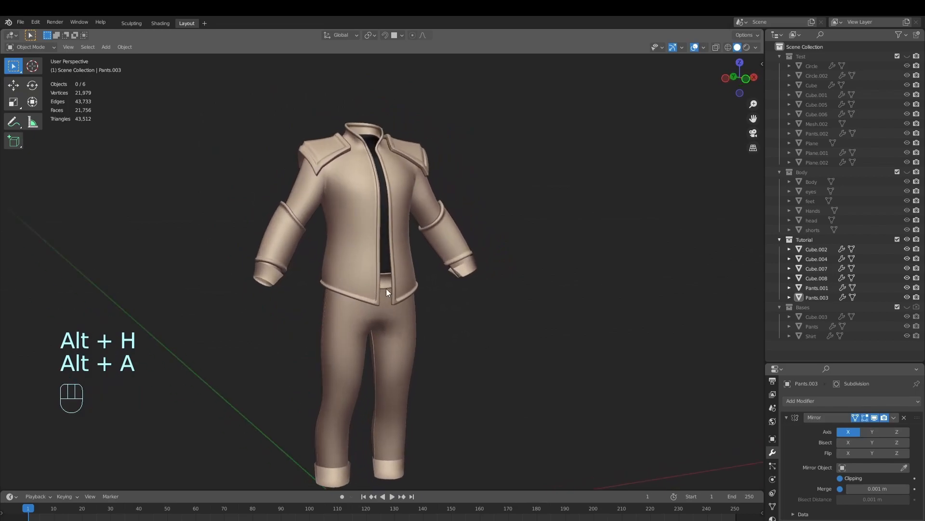
key(Tab)
key(a)
key(Tab)
ctrl+middle_drag(481, 371, 438, 374)
Add a loop cut at factor -0.880 near the top of the belt's recessed band and another near its bottom
key(alt+a)
click(402, 320)
key(Tab)
key(Tab)
mouse_move(420, 331)
shift+middle_down()
mouse_move(427, 377)
mouse_move(419, 314)
shift+middle_up()
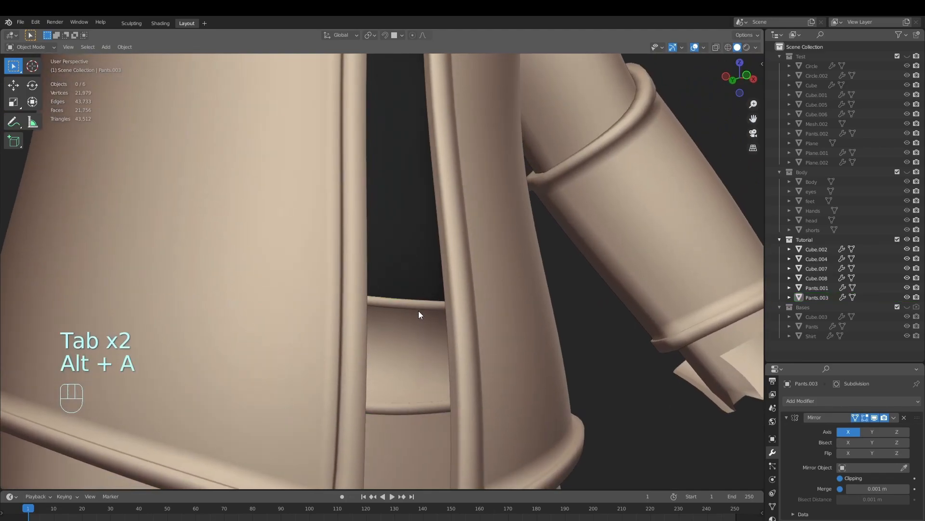
key(Tab)
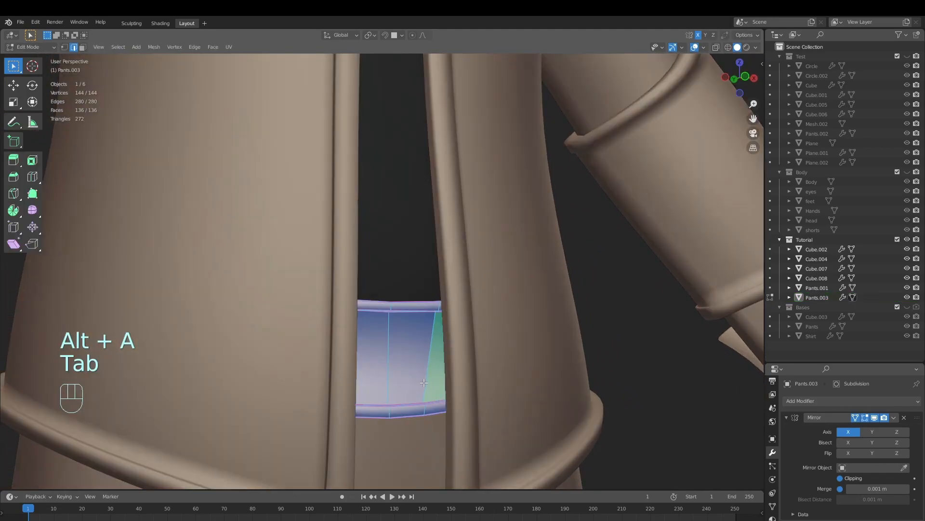
click(403, 359)
click(403, 322)
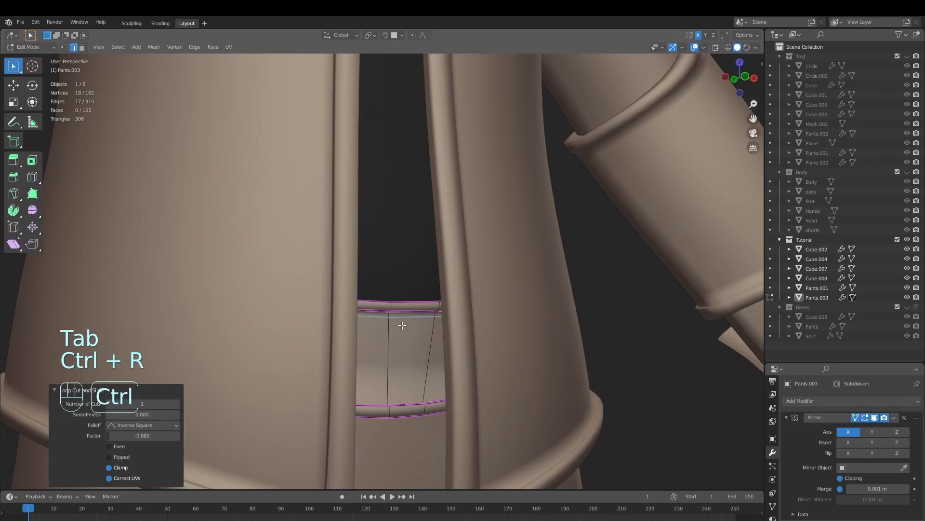
key(ctrl+r)
click(392, 362)
click(395, 397)
key(Tab)
Check the finished belt against the other garments, clear the selection and save the file
ctrl+middle_drag(409, 340, 429, 381)
alt+middle_drag(429, 380, 449, 396)
key(alt+a)
ctrl+middle_drag(425, 356, 444, 322)
middle_drag(445, 322, 470, 361)
key(alt+a)
scroll(486, 359, down, 2)
key(ctrl+s)
Switch the jacket to Sculpt Mode and choose the Grab brush with a radius of 207 px
click(413, 295)
scroll(470, 291, up, 2)
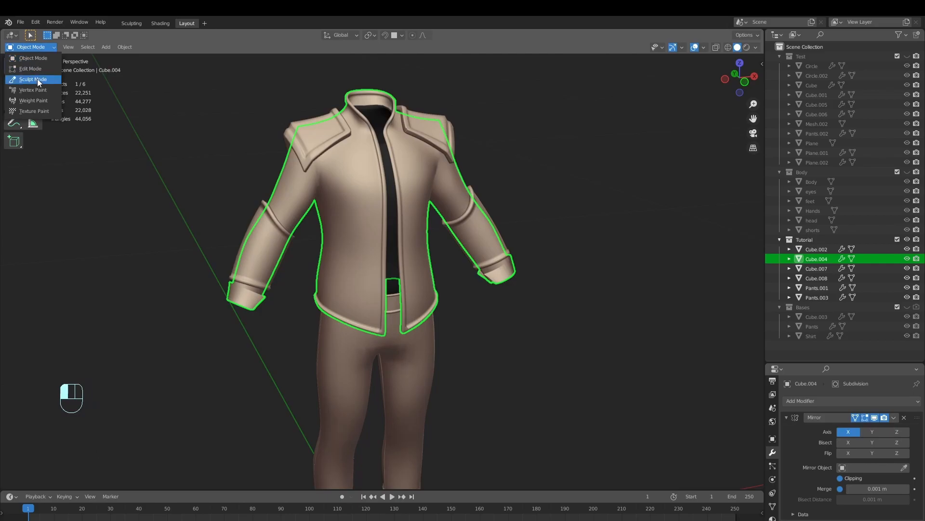
click(38, 82)
middle_drag(395, 332, 371, 330)
key(g)
key(f)
click(378, 330)
Try to reshape the jacket's lower front opening with the Grab brush
key(ctrl+z)
middle_drag(384, 337, 456, 330)
middle_drag(394, 315, 440, 312)
click(502, 310)
scroll(428, 333, up, 3)
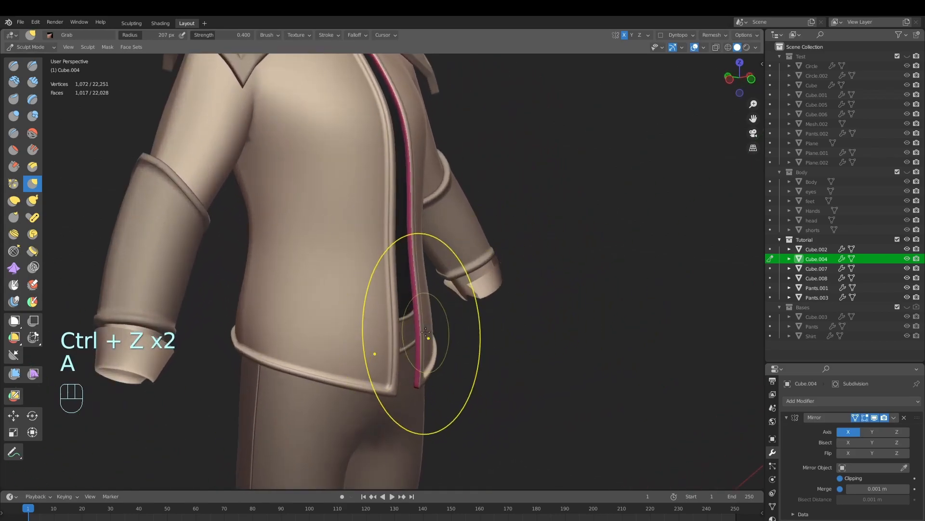
scroll(453, 376, up, 3)
middle_drag(452, 375, 418, 361)
shift+middle_drag(419, 359, 424, 230)
scroll(448, 282, up, 3)
middle_drag(450, 284, 459, 286)
mouse_move(460, 238)
middle_down()
mouse_move(428, 237)
mouse_move(425, 337)
middle_up()
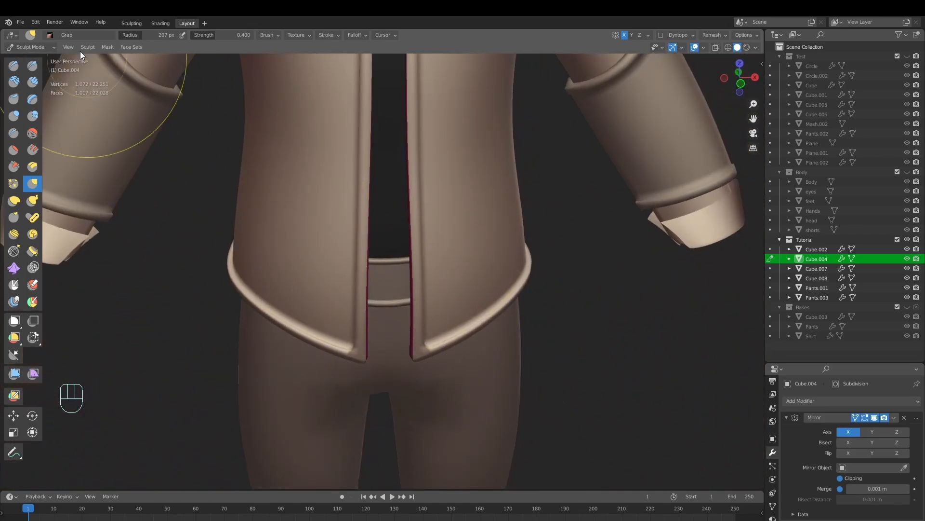
Switch the jacket to Edit Mode and select an edge on its lower front opening, using smooth, connected-only proportional editing
click(43, 47)
click(41, 68)
middle_drag(320, 223, 477, 308)
key(alt+a)
key(alt+a)
click(421, 293)
click(429, 36)
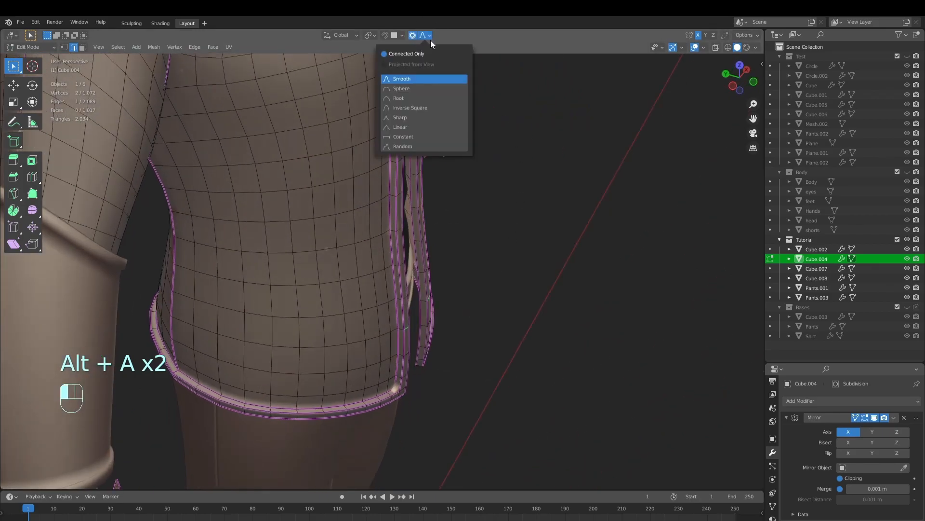
middle_drag(572, 331, 553, 365)
key(g)
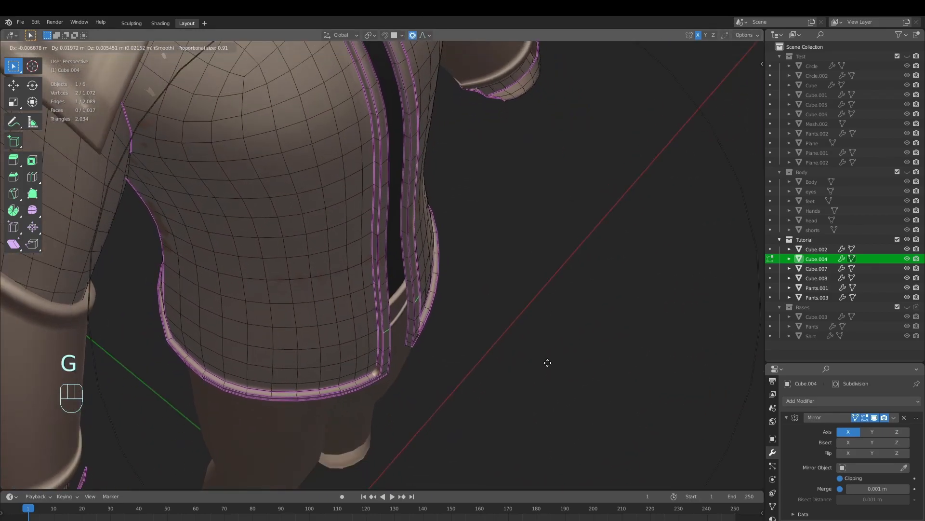
scroll(531, 364, up, 7)
scroll(552, 379, up, 10)
scroll(553, 376, down, 13)
right_click(542, 333)
key(g)
right_click(551, 301)
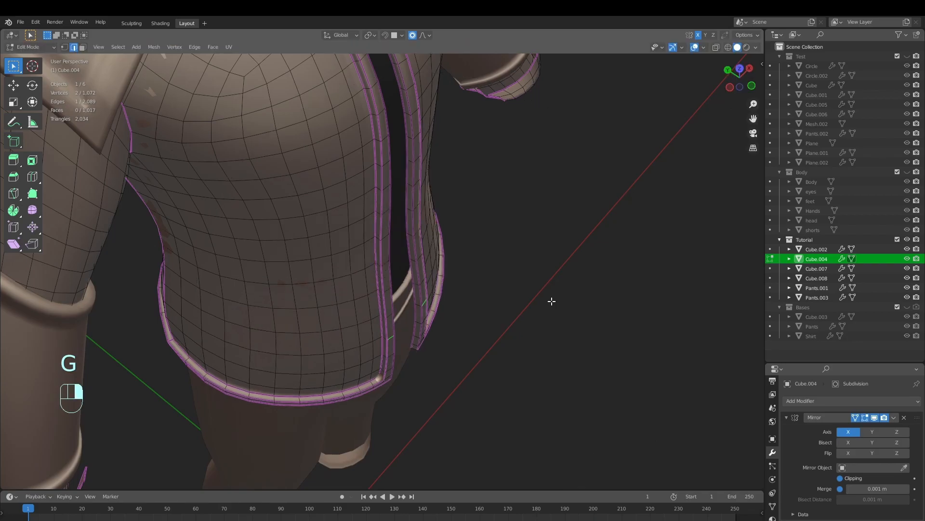
Move the selected edge of the jacket's lower front opening slightly toward the centre with a proportional size of 0.56
middle_drag(552, 300, 483, 258)
scroll(487, 270, down, 3)
mouse_move(504, 319)
shift+middle_down()
mouse_move(535, 372)
mouse_move(507, 309)
shift+middle_up()
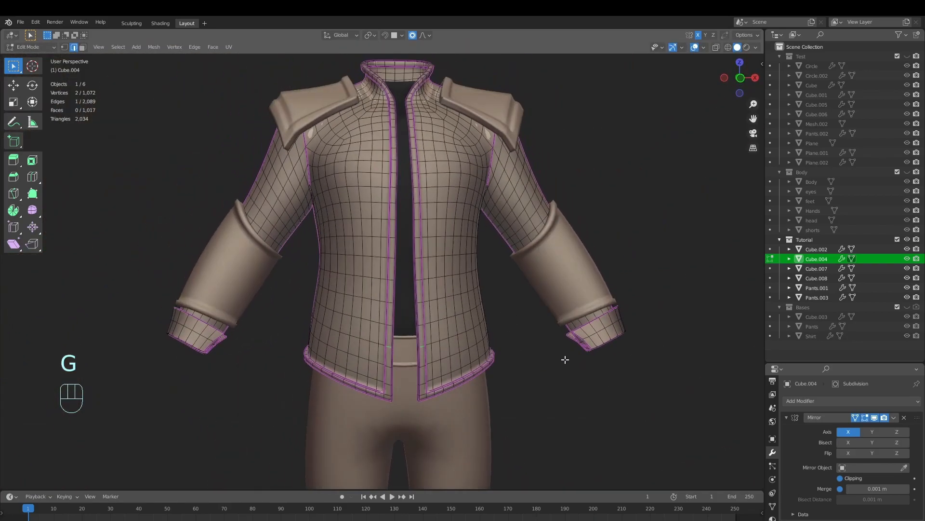
key(g)
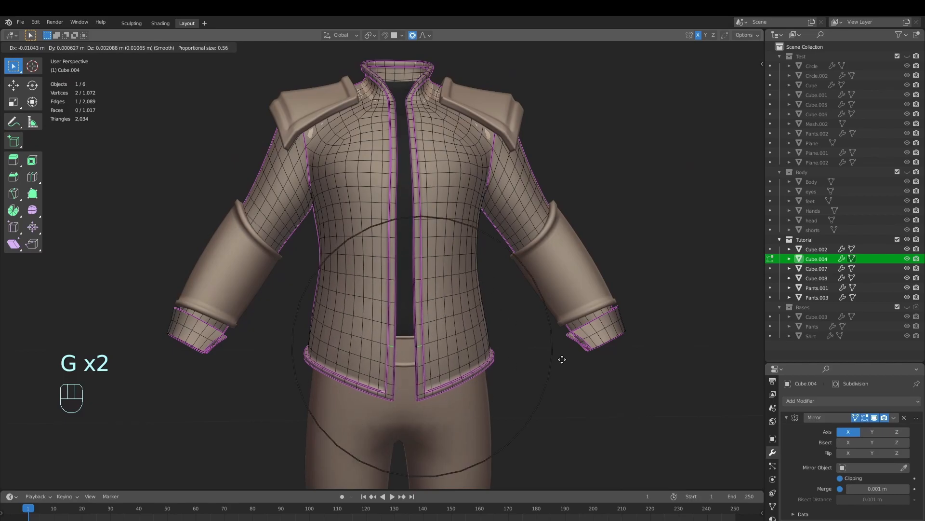
click(563, 360)
key(Tab)
key(Tab)
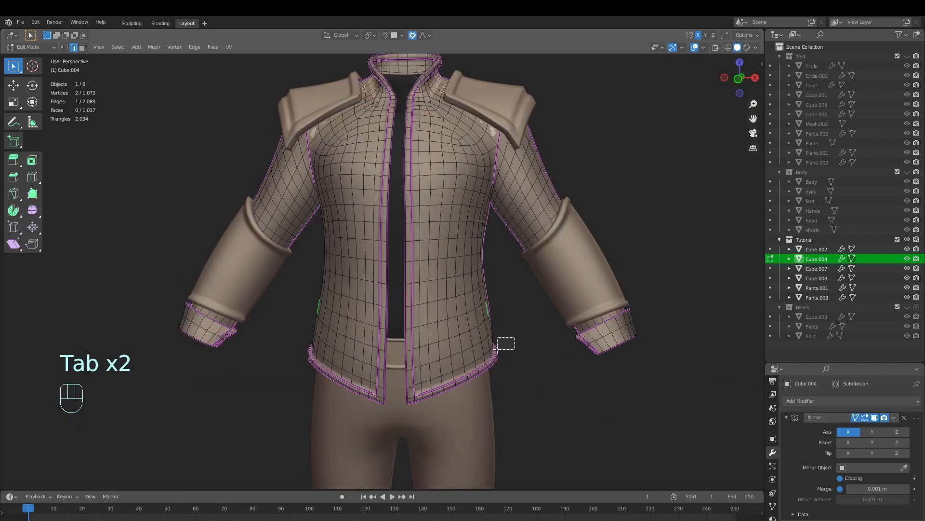
middle_drag(518, 348, 496, 362)
click(454, 334)
key(g)
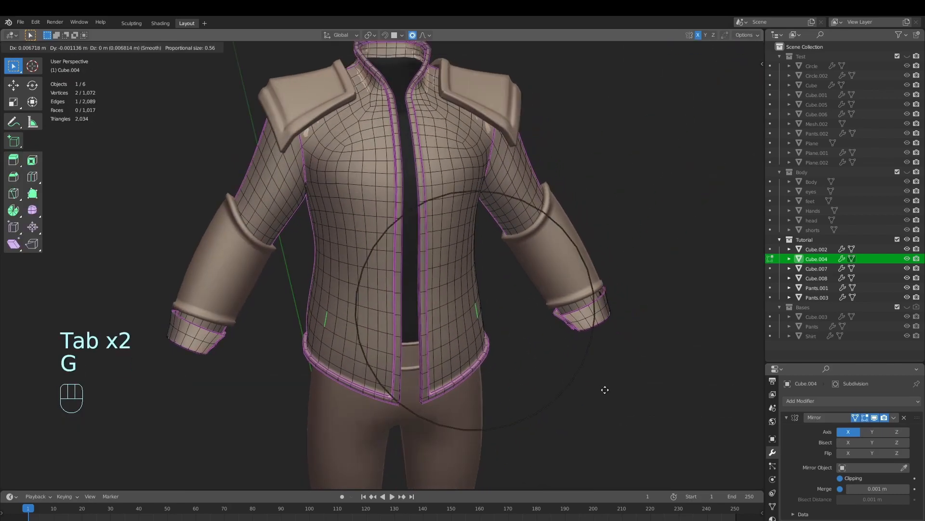
right_click(613, 382)
middle_drag(614, 383, 496, 404)
key(Tab)
key(alt+a)
key(Tab)
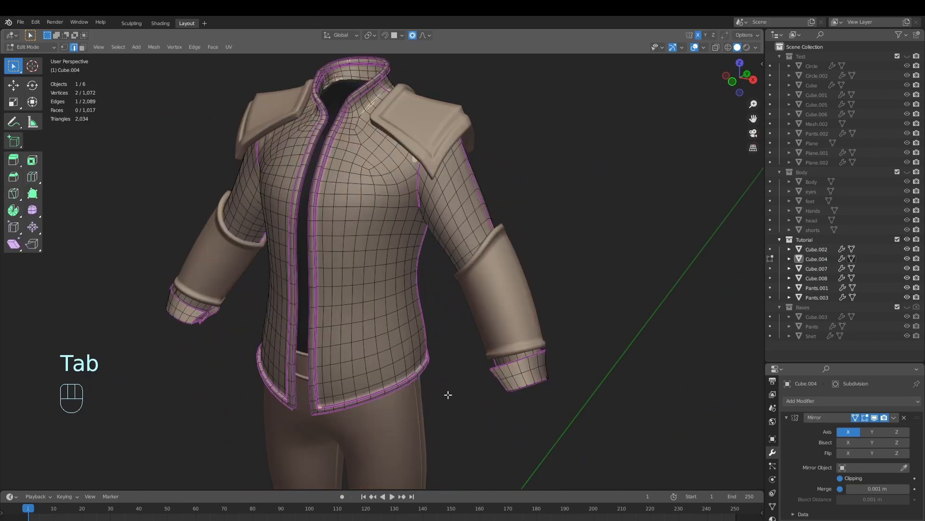
Shift the jacket's side edge near the waist slightly with proportional editing, return to Object Mode and save the file
middle_drag(416, 369, 496, 419)
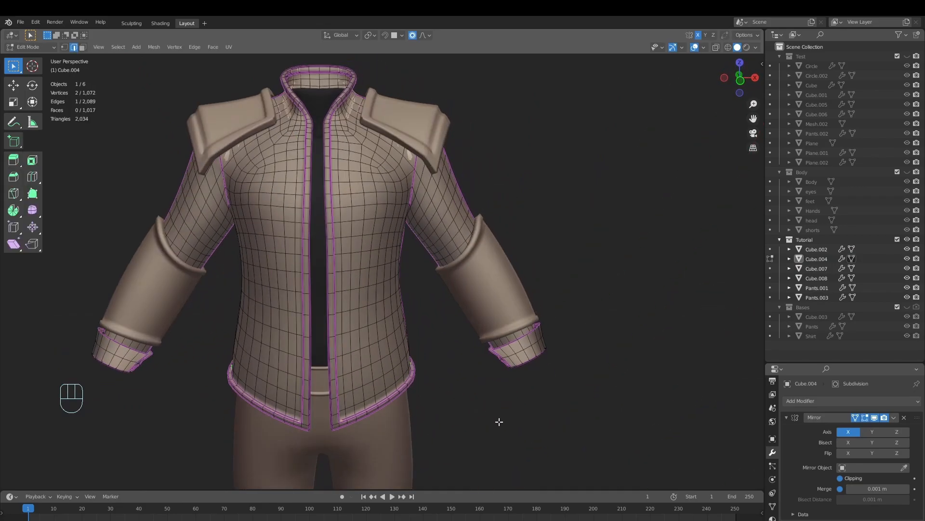
key(g)
click(504, 423)
key(Tab)
scroll(491, 401, down, 5)
key(alt+a)
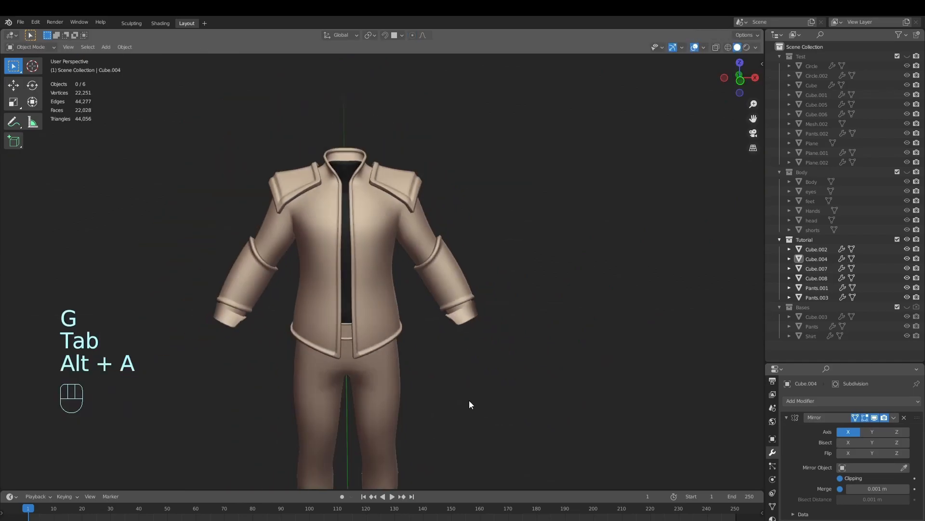
key(ctrl+s)
Show the Body collection to check the outfit on the full character, hide it again and save the file
middle_drag(447, 382, 452, 357)
scroll(443, 352, up, 3)
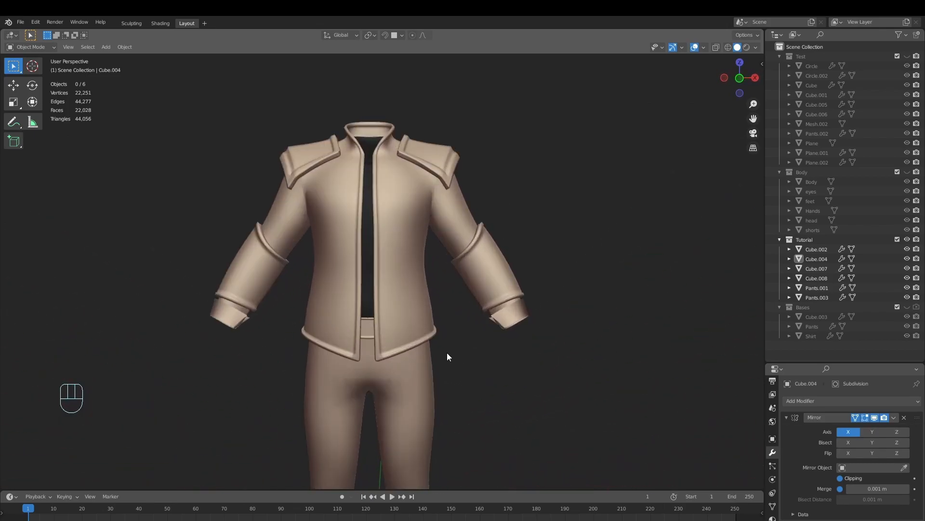
click(895, 172)
scroll(547, 281, down, 2)
key(alt+a)
shift+middle_drag(547, 282, 509, 354)
scroll(547, 318, up, 1)
middle_drag(548, 322, 520, 325)
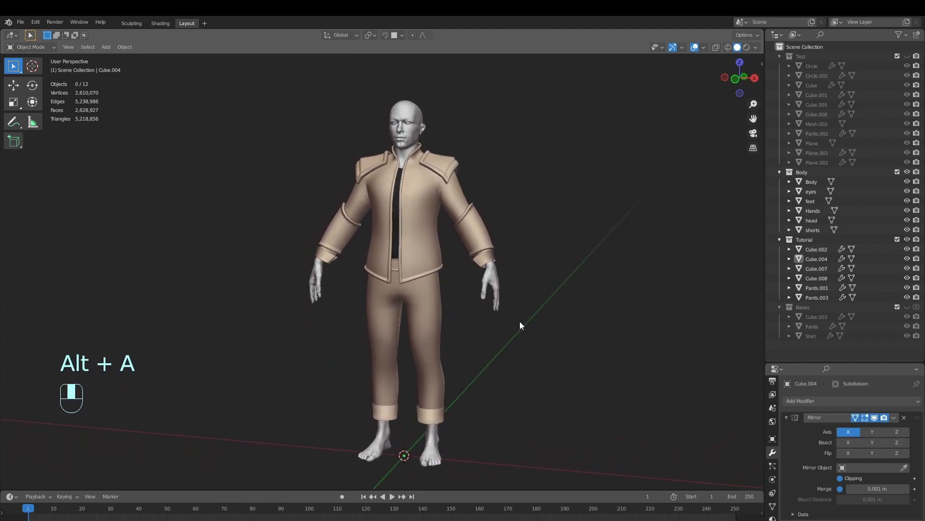
click(907, 172)
key(alt+a)
key(ctrl+s)
scroll(491, 275, up, 5)
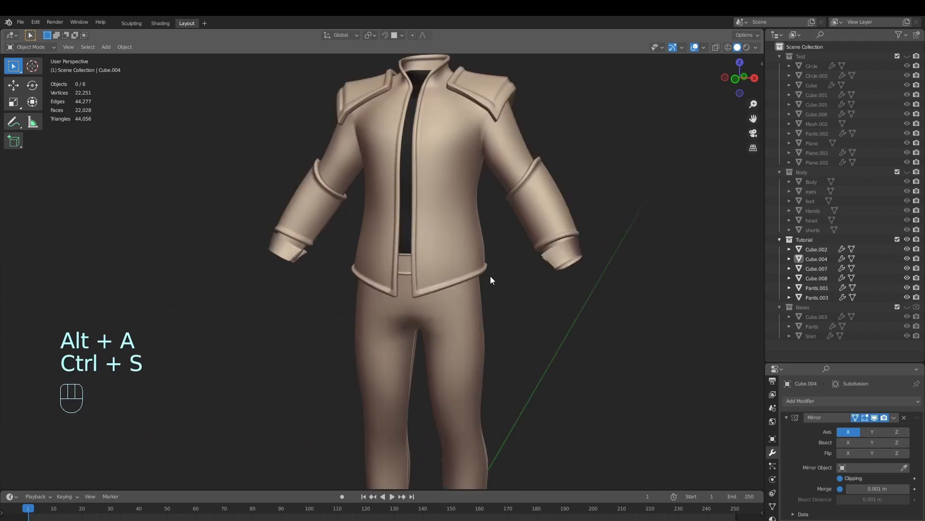
Duplicate the belt in place and apply the Mirror modifier on the duplicate
click(410, 263)
middle_drag(450, 295, 493, 312)
key(shift+d)
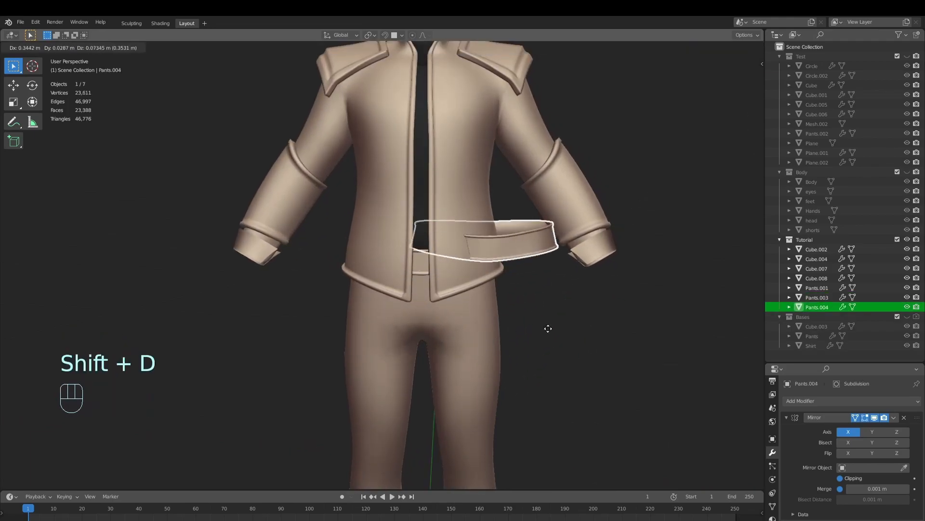
right_click(700, 405)
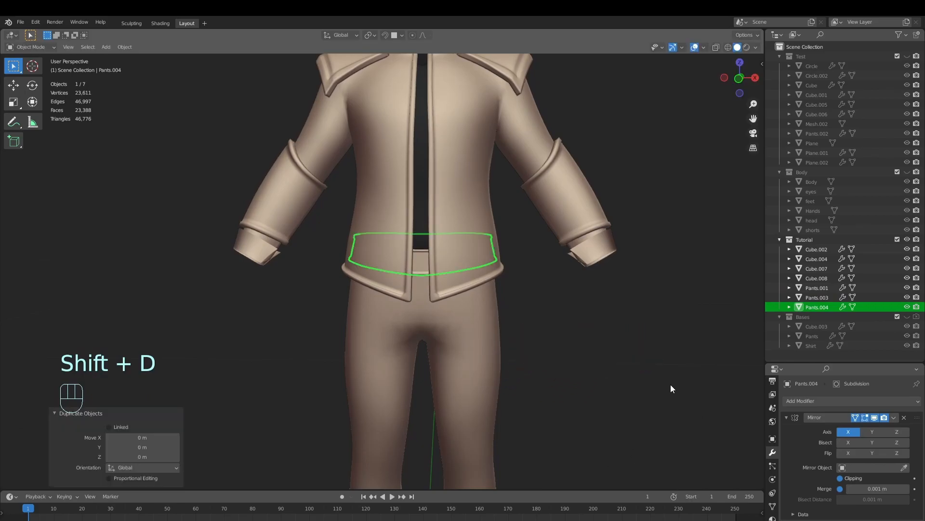
click(894, 417)
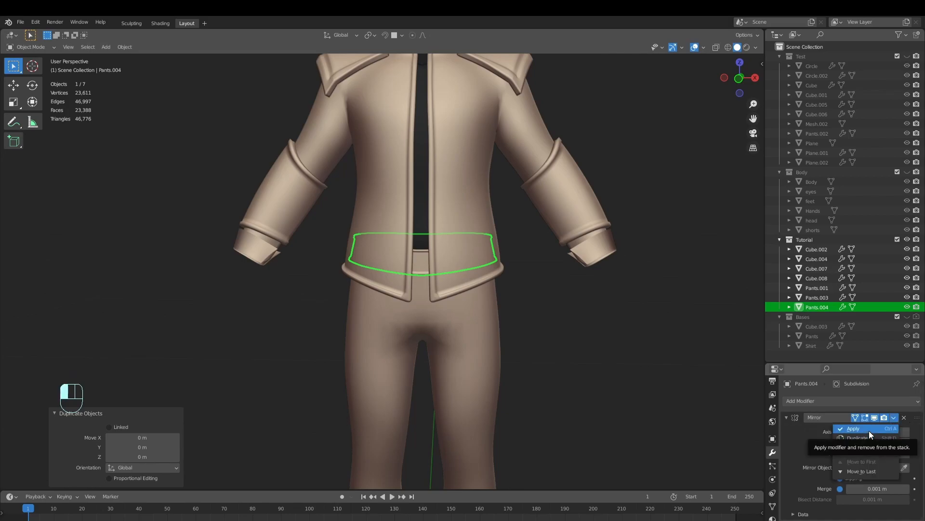
click(863, 428)
key(Tab)
key(Tab)
key(Tab)
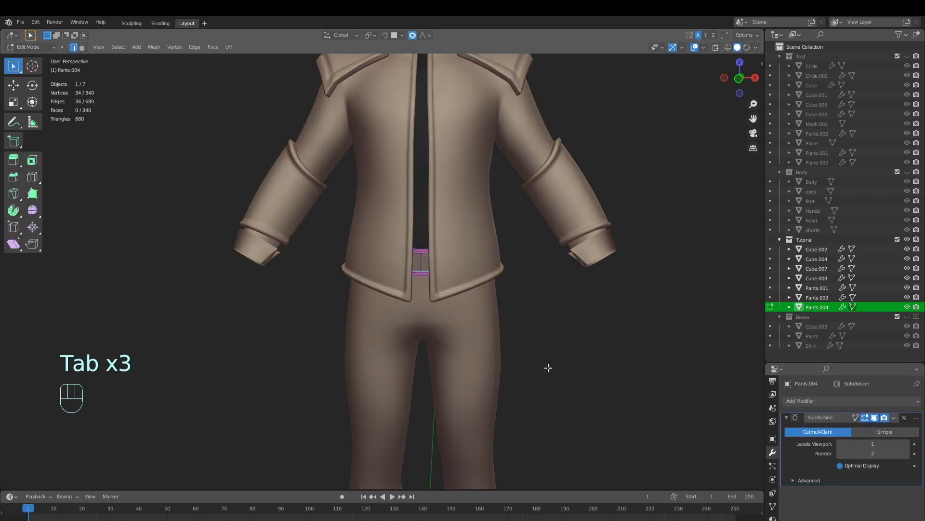
key(Tab)
Hide the jacket to expose the belts and clear the selection
click(462, 291)
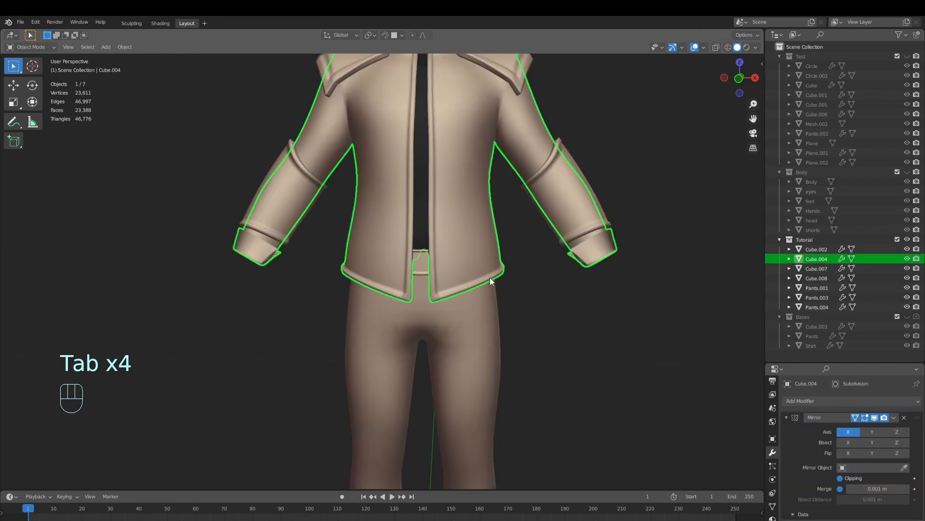
key(h)
click(577, 207)
shift+middle_drag(577, 207, 594, 343)
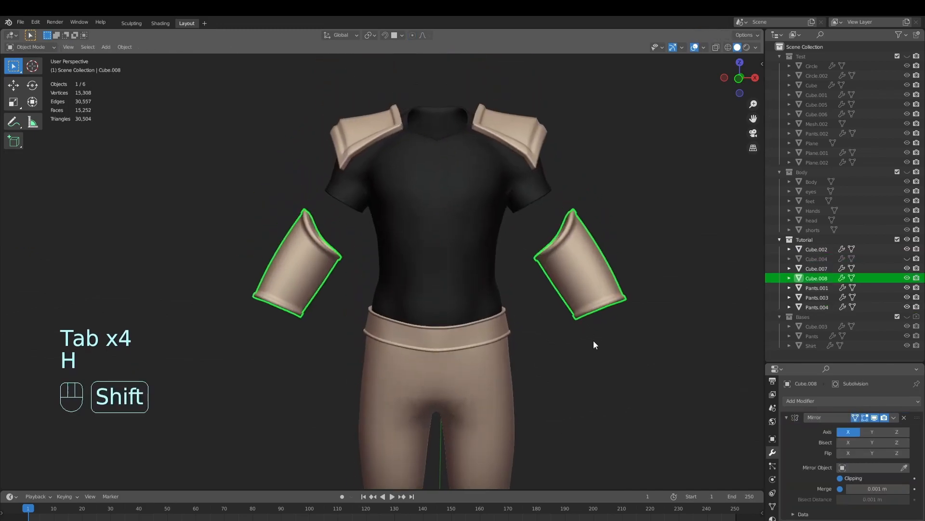
key(alt+a)
Select the duplicated belt Pants.004 and test that it moves separately from the original belt
click(489, 335)
shift+middle_drag(541, 359, 546, 337)
key(g)
right_click(593, 437)
click(828, 307)
key(g)
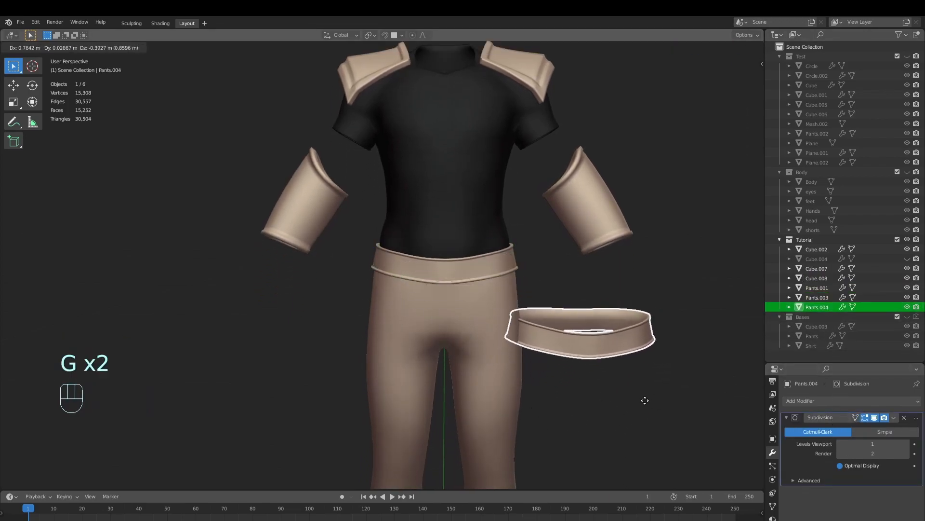
right_click(551, 356)
shift+middle_drag(551, 356, 529, 309)
From the front view, select all of the duplicated belt's geometry in Edit Mode and turn off proportional editing
key(KP_1)
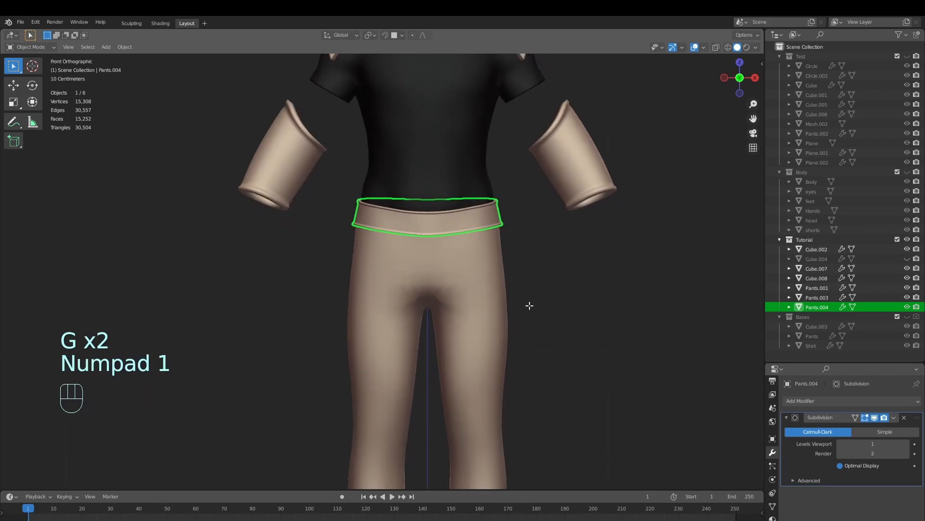
key(Tab)
key(a)
key(g)
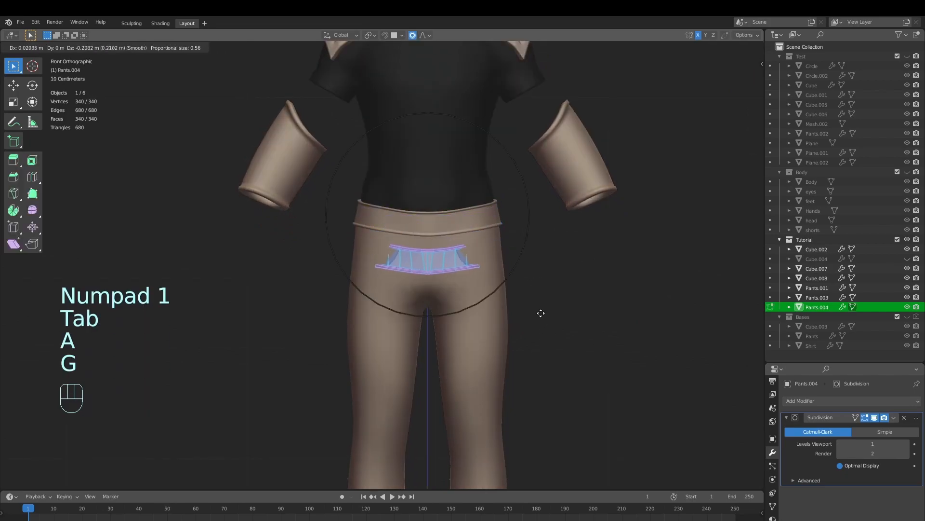
right_click(535, 303)
key(o)
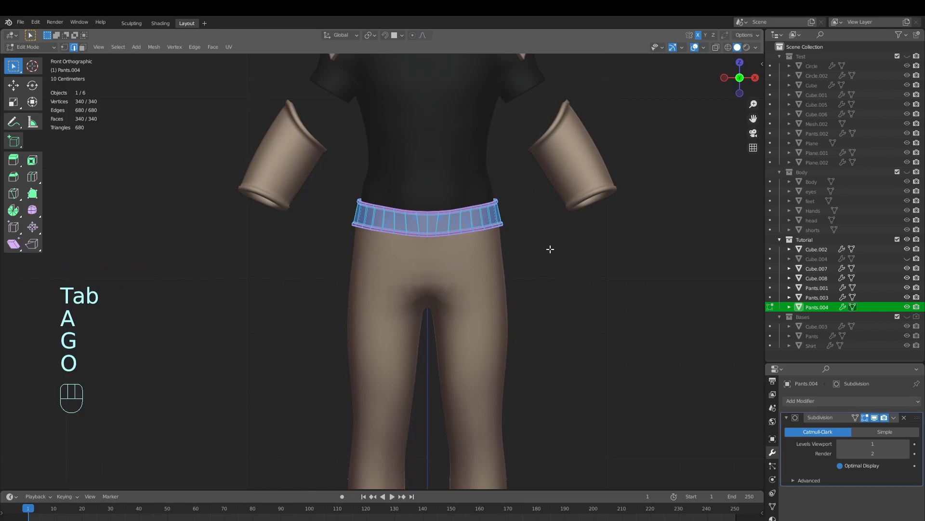
Turn off X-axis mirror editing for the duplicated belt and test moving its geometry freely
key(g)
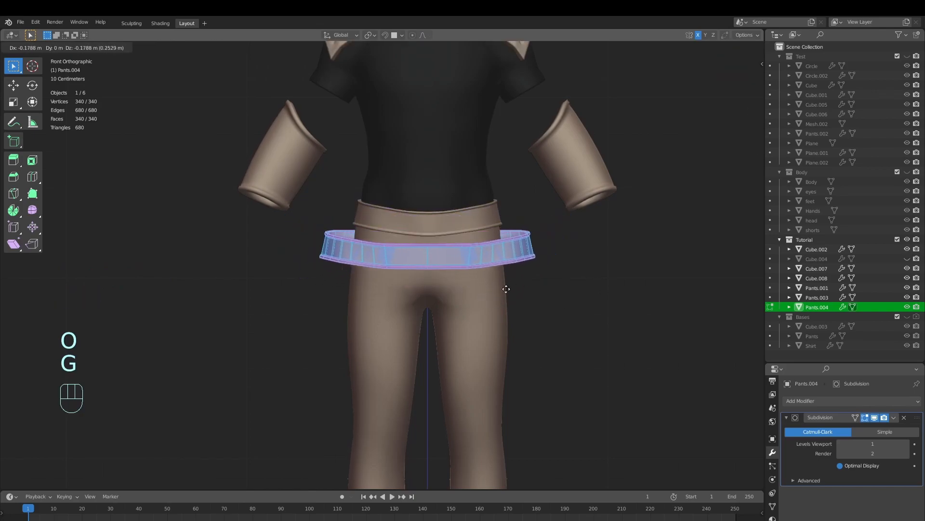
right_click(518, 294)
key(n)
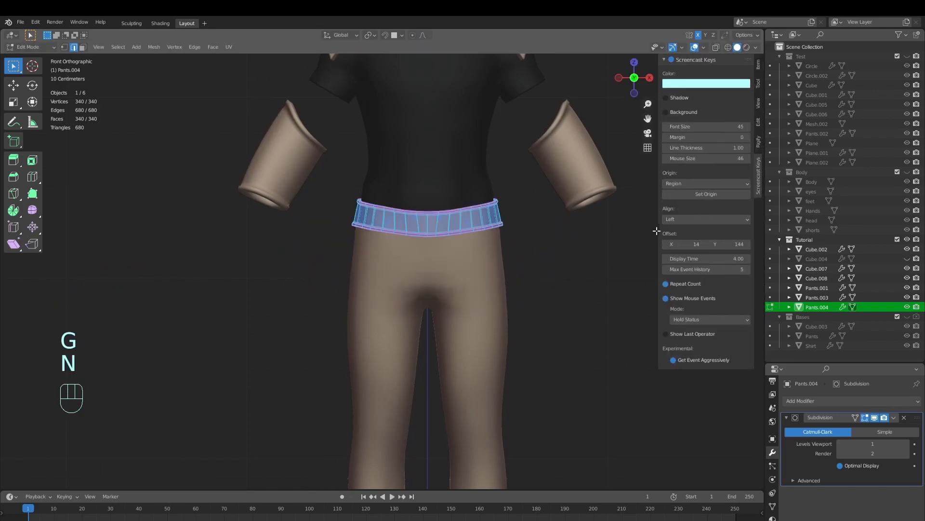
click(759, 120)
click(760, 103)
click(759, 85)
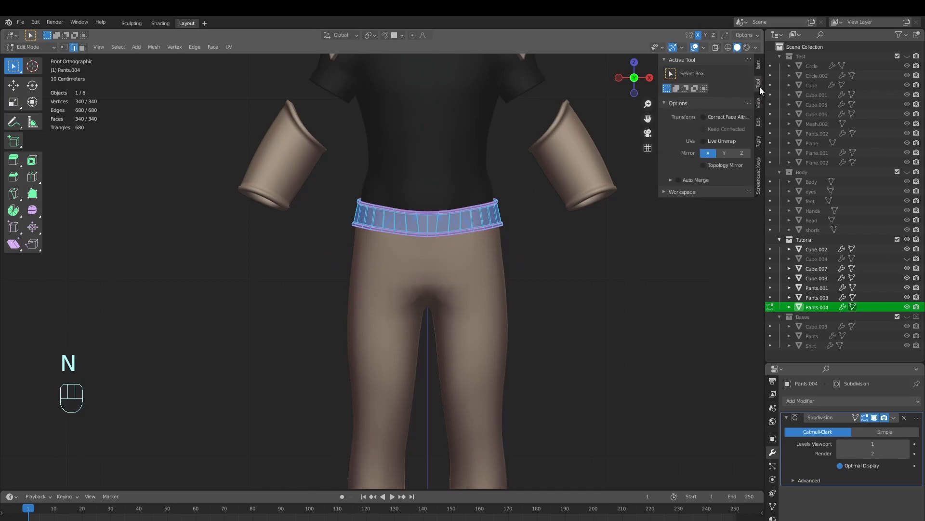
key(g)
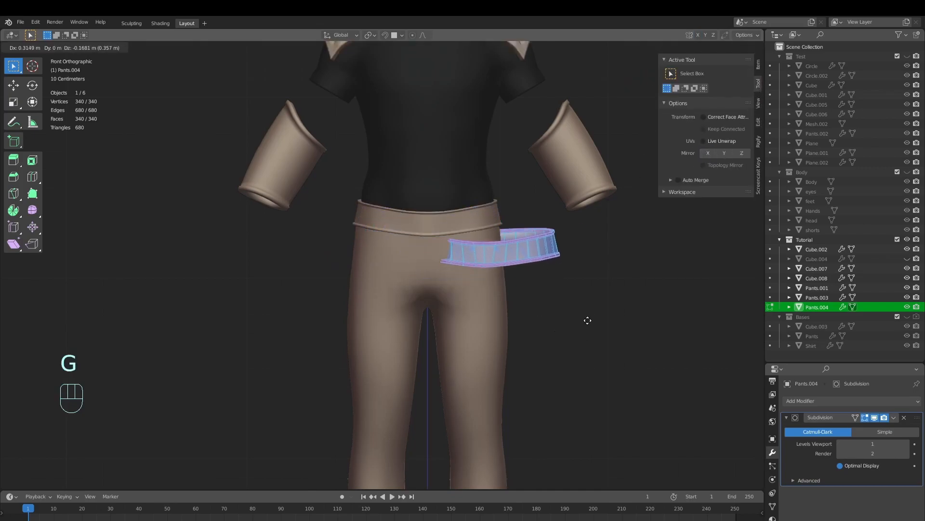
right_click(657, 316)
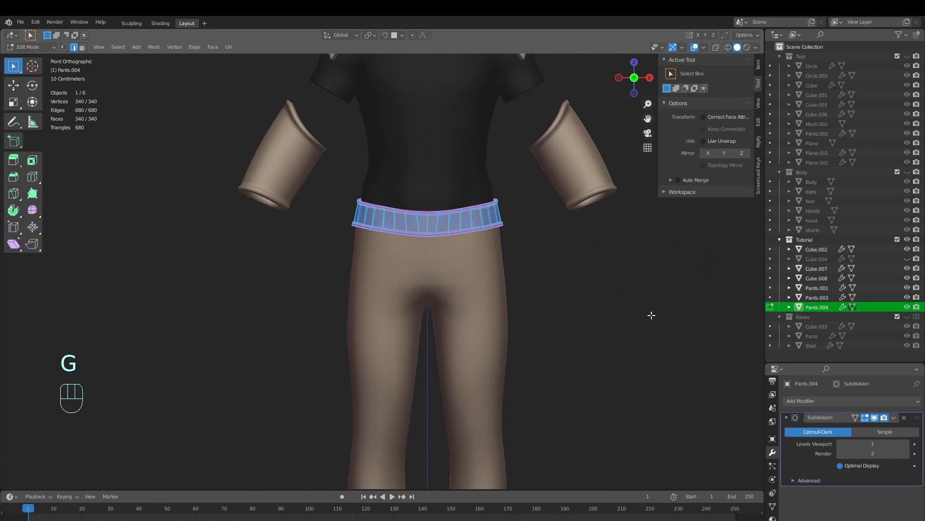
key(n)
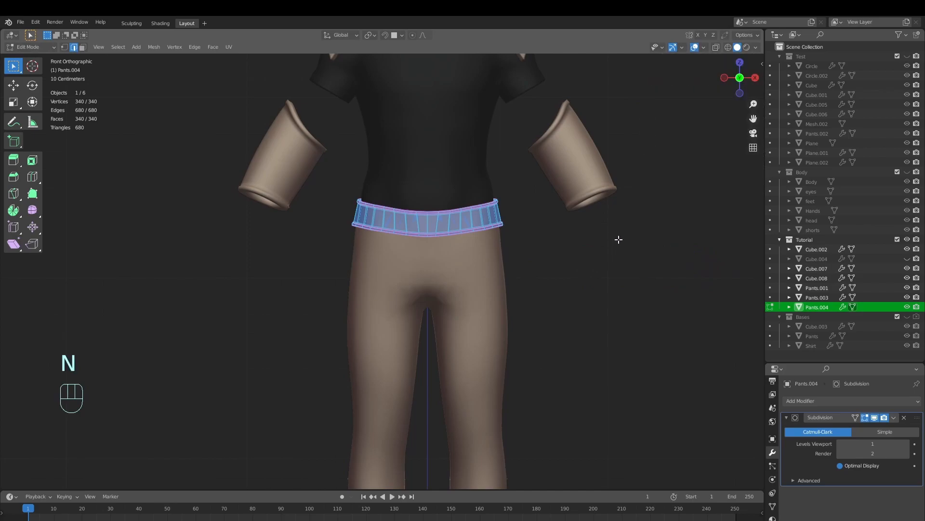
Move the duplicated belt's geometry down over the hips and rotate it 31.8 degrees
key(g)
click(593, 292)
key(r)
click(542, 374)
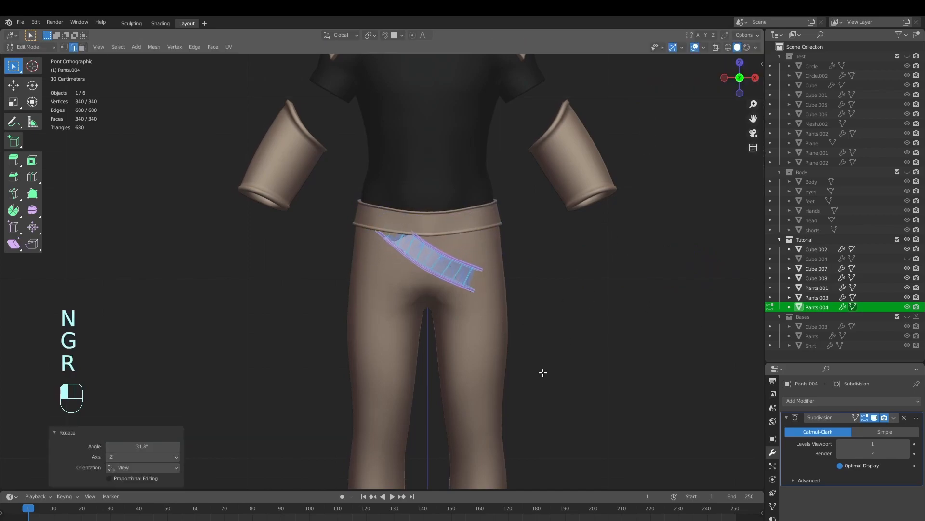
Try scaling the tilted belt by 1.403 and adjusting its placement around the hips, and undo these changes
key(s)
click(598, 355)
key(g)
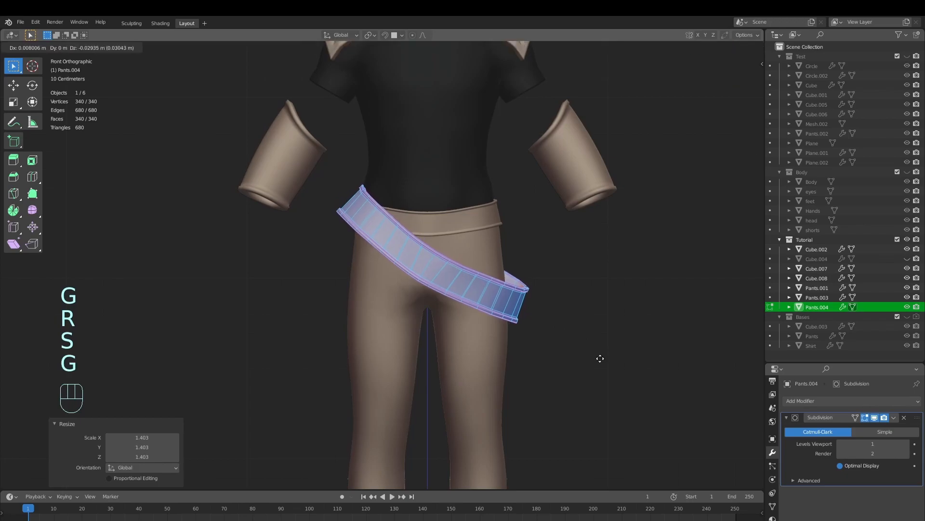
click(601, 359)
key(r)
click(609, 368)
key(g)
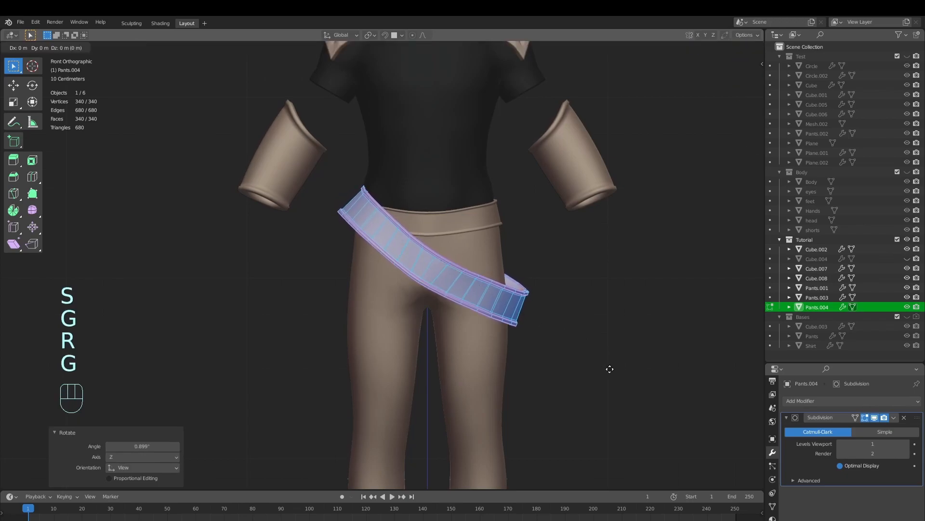
click(610, 369)
key(ctrl+z)
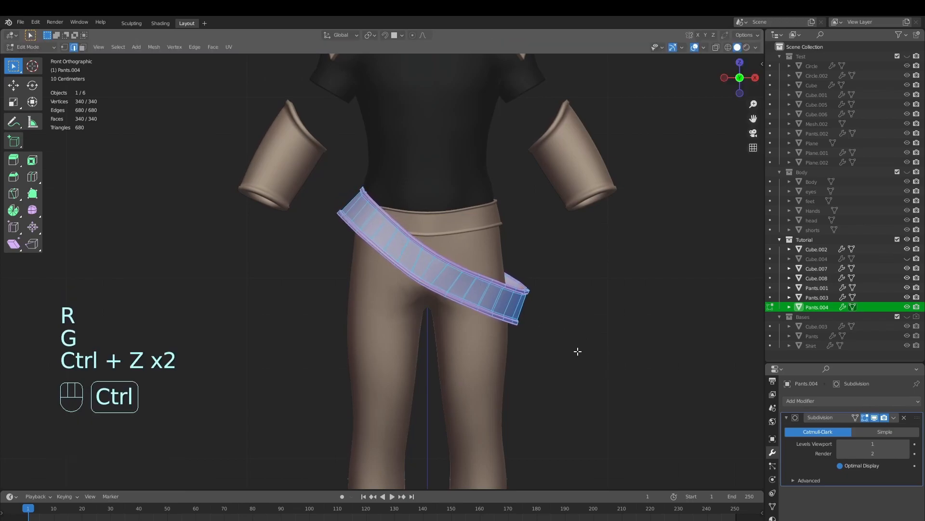
key(ctrl+z)
key(ctrl+z)
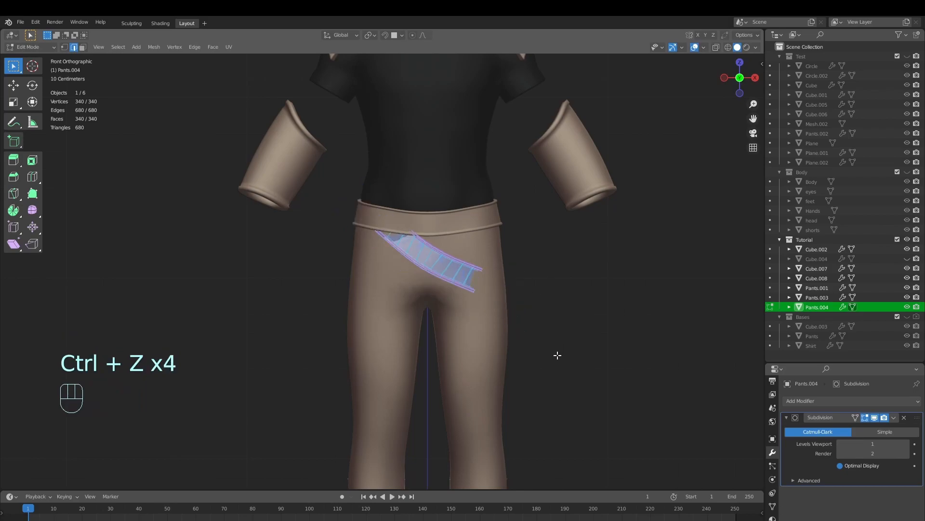
Move the duplicated belt about 0.89 m along X to beside the pants and rotate it -30.9 degrees to level it
key(g)
click(664, 399)
key(r)
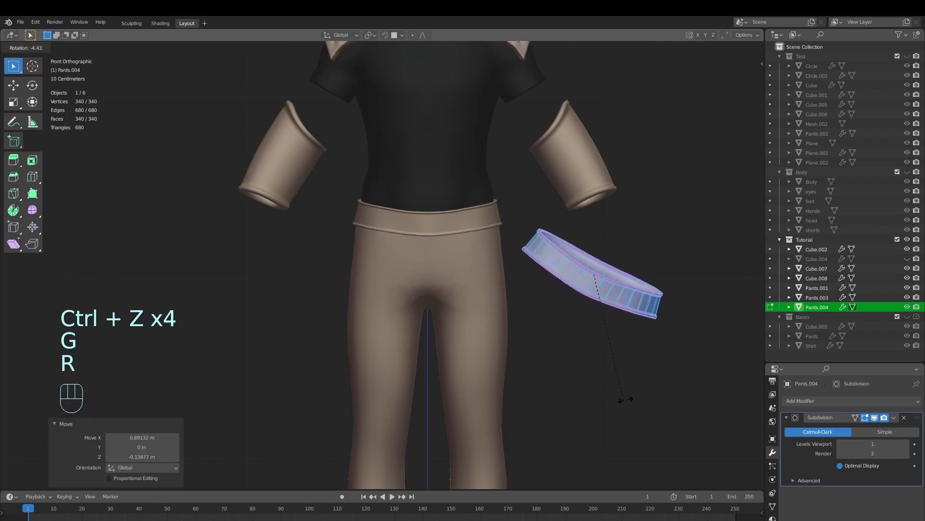
click(680, 378)
Scale the duplicated belt's geometry along the Z axis
key(s)
key(z)
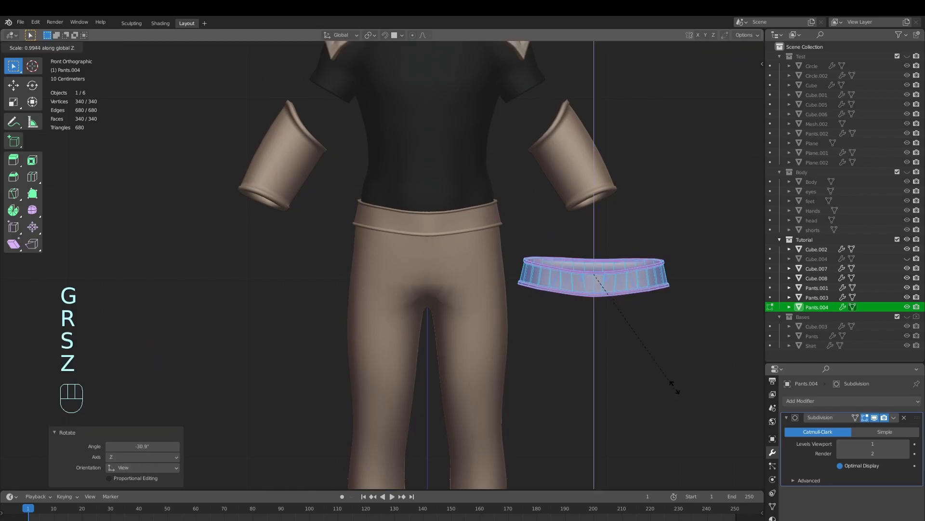
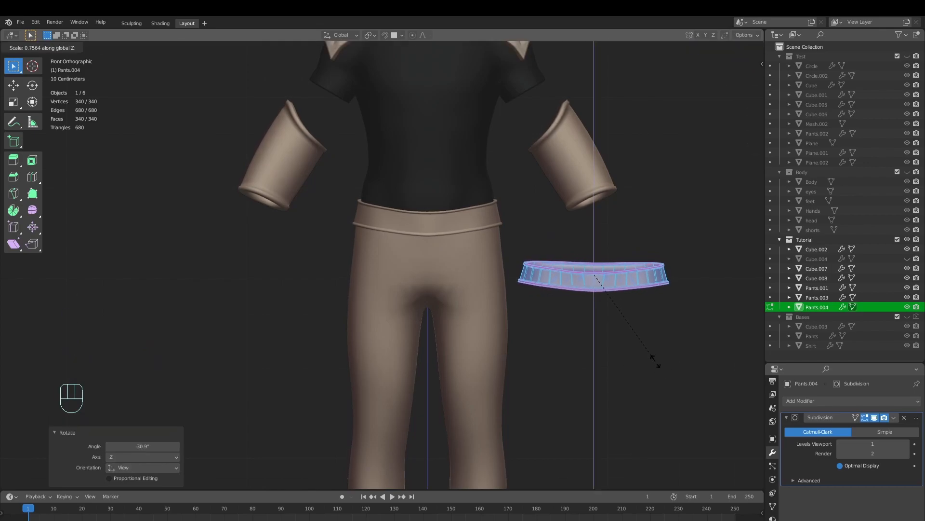
Tilt the vertically flattened belt duplicate, move it over the pants and scale it so it crosses the hips diagonally
click(656, 360)
key(r)
click(657, 372)
key(g)
click(503, 372)
key(s)
click(617, 388)
key(g)
click(626, 385)
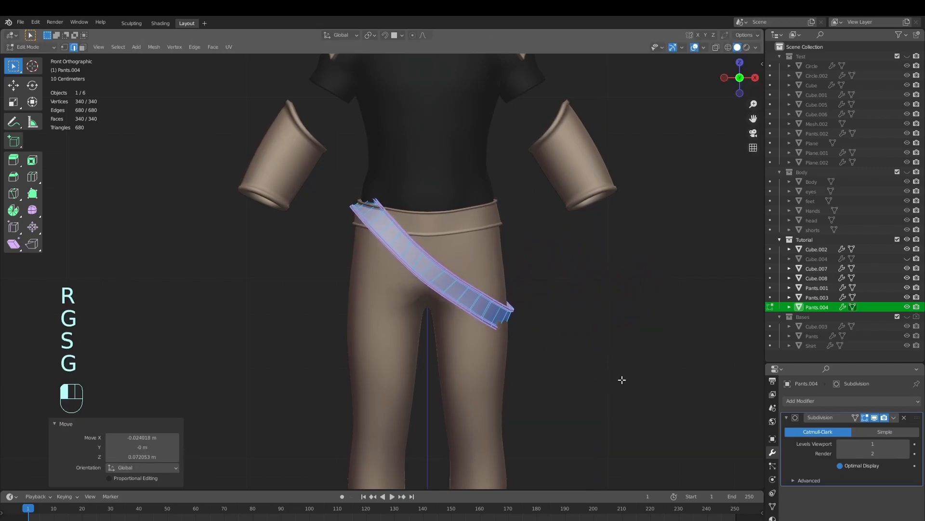
Rescale and reposition the diagonal belt around the hips, and move it along the Y axis to centre it on the body
key(s)
click(641, 390)
scroll(641, 390, down, 2)
key(g)
click(632, 383)
key(Tab)
key(alt+a)
middle_drag(554, 351, 593, 347)
key(Tab)
key(g)
key(y)
click(554, 370)
key(Tab)
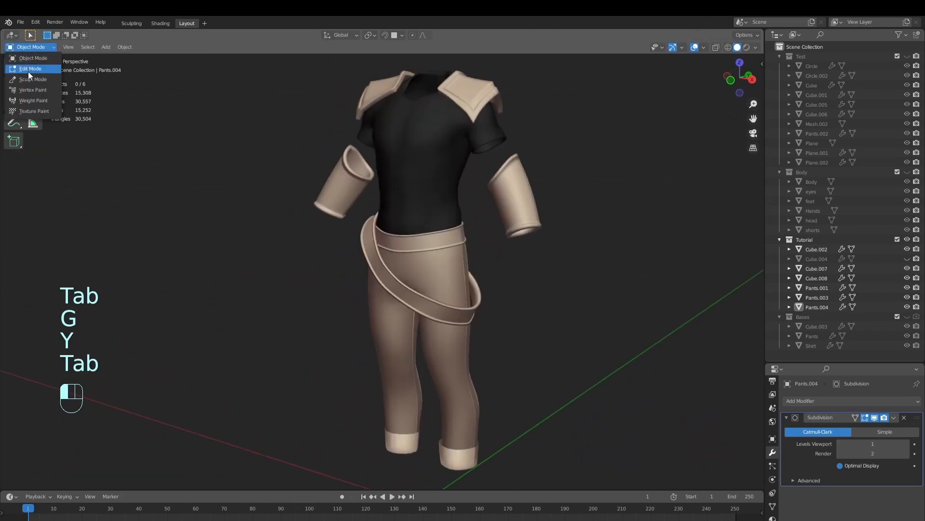
Sculpt the diagonal belt with a resized Grab brush, pulling its protruding sections toward the pants
click(33, 79)
scroll(444, 327, up, 4)
mouse_move(392, 324)
middle_down()
mouse_move(379, 271)
mouse_move(376, 309)
mouse_move(412, 273)
mouse_move(446, 324)
mouse_move(492, 323)
middle_up()
key(f)
click(376, 307)
key(f)
click(583, 287)
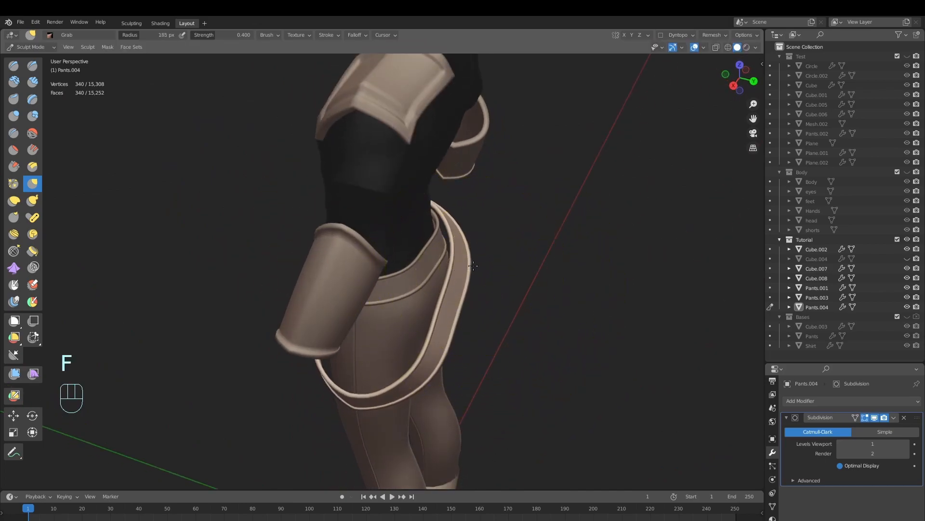
mouse_move(472, 282)
middle_down()
mouse_move(477, 329)
mouse_move(467, 331)
mouse_move(475, 308)
middle_up()
key(f)
click(455, 288)
middle_drag(473, 265, 287, 259)
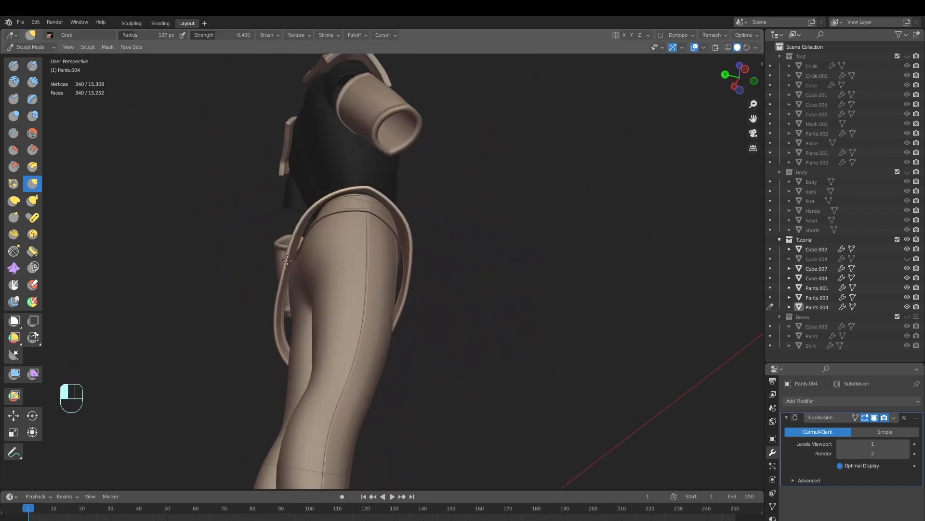
mouse_move(285, 304)
shift+middle_down()
mouse_move(294, 359)
mouse_move(339, 308)
mouse_move(318, 278)
mouse_move(300, 287)
mouse_move(348, 277)
mouse_move(375, 284)
mouse_move(360, 262)
shift+middle_up()
Refine the diagonal belt's raised end at the hip with the Grab brush at a radius of about 110 px
key(f)
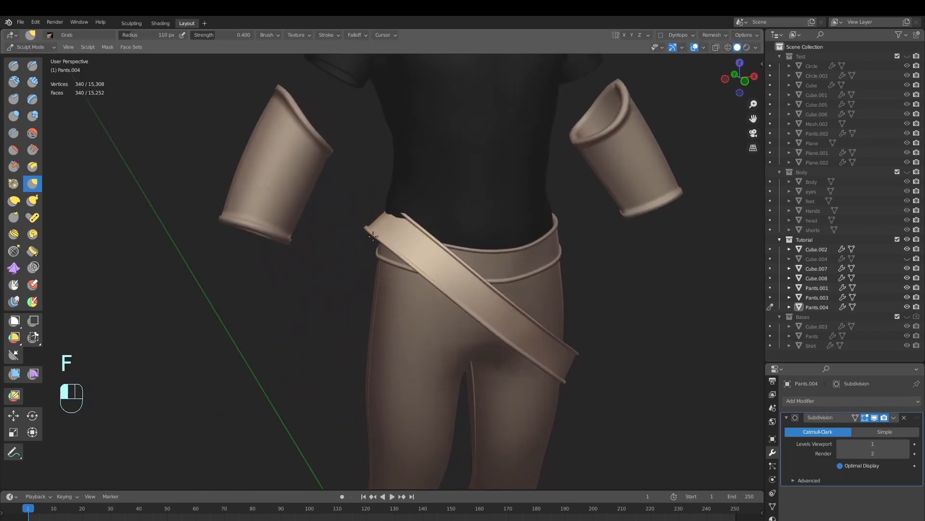
mouse_move(368, 230)
middle_down()
mouse_move(413, 262)
mouse_move(394, 241)
mouse_move(389, 274)
middle_up()
key(f)
middle_drag(390, 274, 407, 294)
key(f)
click(369, 243)
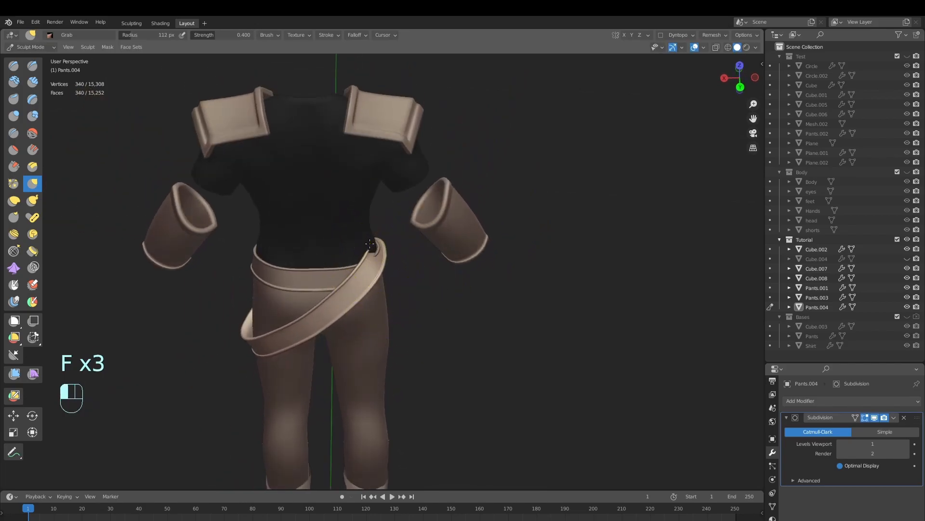
middle_drag(380, 246, 472, 275)
key(f)
ctrl+middle_drag(472, 275, 554, 340)
ctrl+middle_drag(554, 340, 515, 311)
Return to Object Mode, delete the diagonal belt duplicate and save the file
click(40, 47)
click(42, 55)
mouse_move(434, 351)
ctrl+middle_down()
mouse_move(448, 326)
mouse_move(509, 314)
mouse_move(513, 333)
mouse_move(498, 331)
mouse_move(509, 317)
ctrl+middle_up()
click(450, 333)
key(x)
click(501, 319)
scroll(511, 323, down, 2)
key(alt+a)
key(ctrl+s)
Add a mesh circle with 16 vertices at the world origin
key(shift+a)
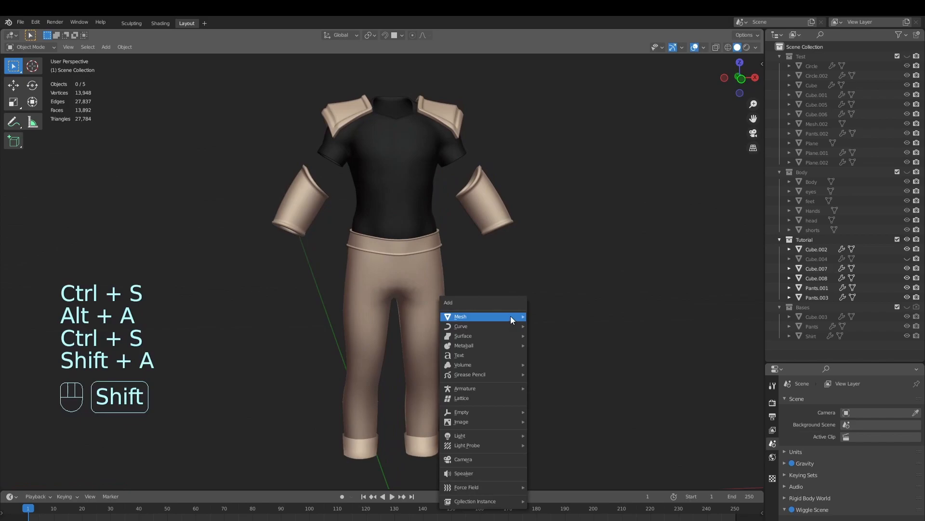
mouse_move(510, 316)
click(541, 337)
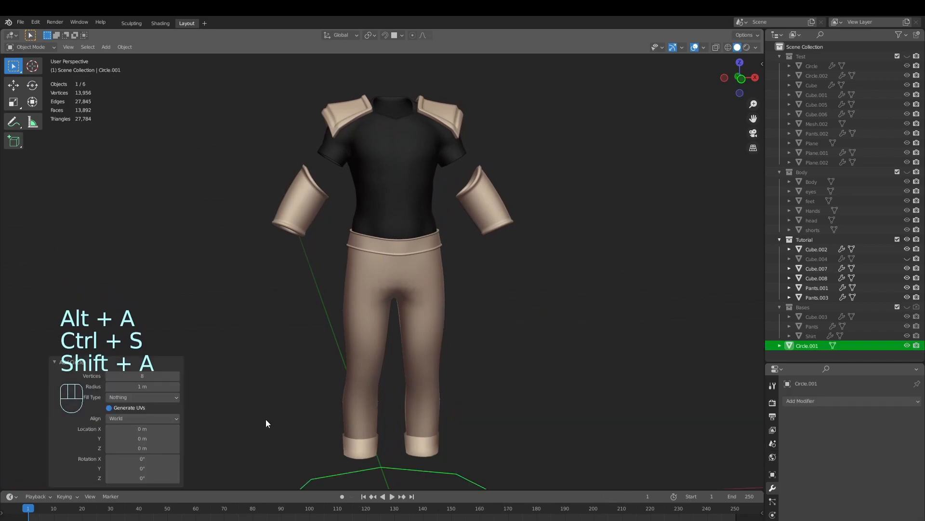
shift+middle_drag(409, 462, 351, 355)
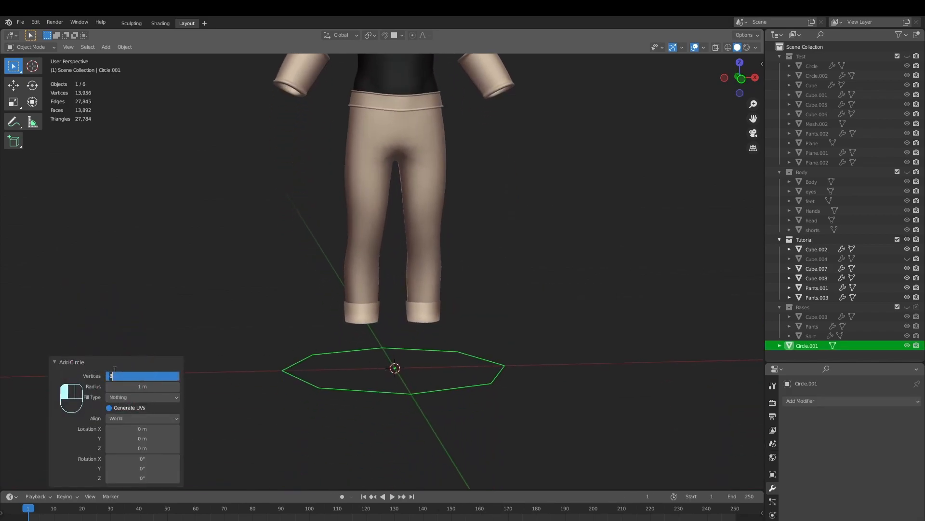
key(Return)
shift+middle_drag(481, 300, 519, 329)
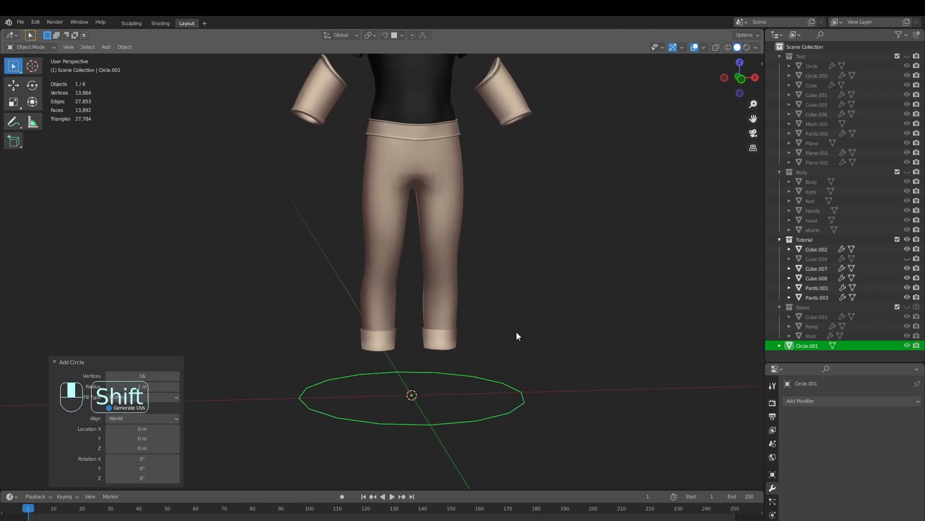
Move the circle's vertices about 2.2 m up along Z to hip height in front view
key(KP_1)
key(Tab)
key(g)
key(z)
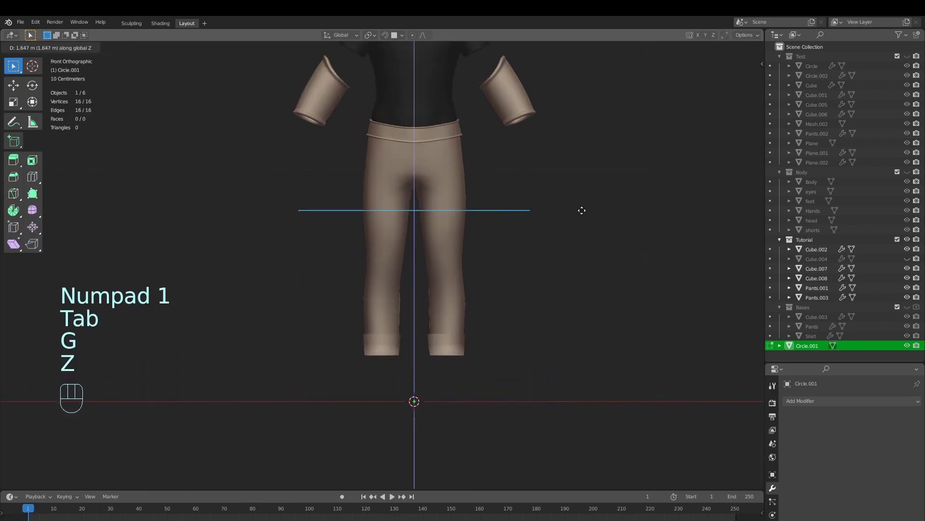
click(578, 152)
shift+middle_drag(577, 152, 597, 335)
Rotate the circle into a diagonal tilt and scale and move it to fit around the hips, finishing with a 0.92 scale
key(r)
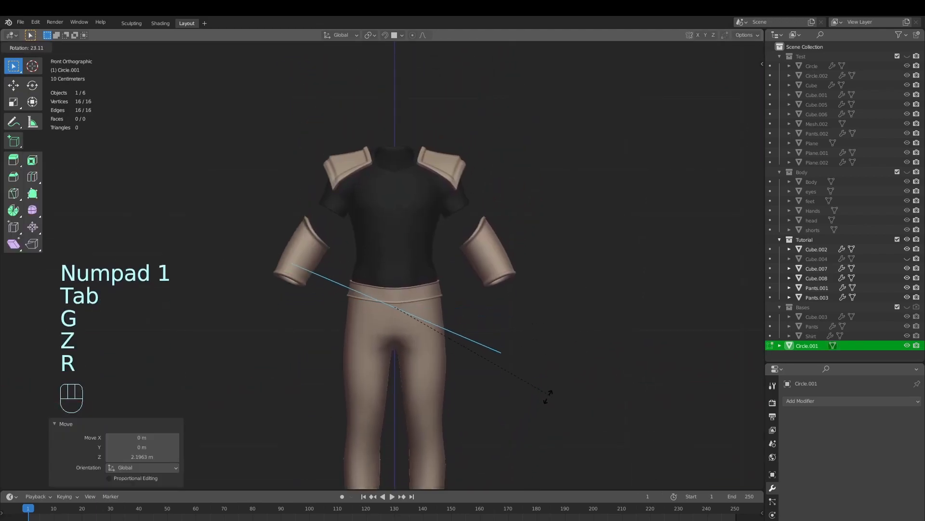
click(526, 423)
key(s)
click(477, 365)
key(g)
click(482, 374)
key(s)
click(503, 403)
key(r)
click(496, 419)
key(g)
click(513, 400)
middle_drag(512, 400, 446, 361)
key(s)
click(502, 405)
key(KP_4)
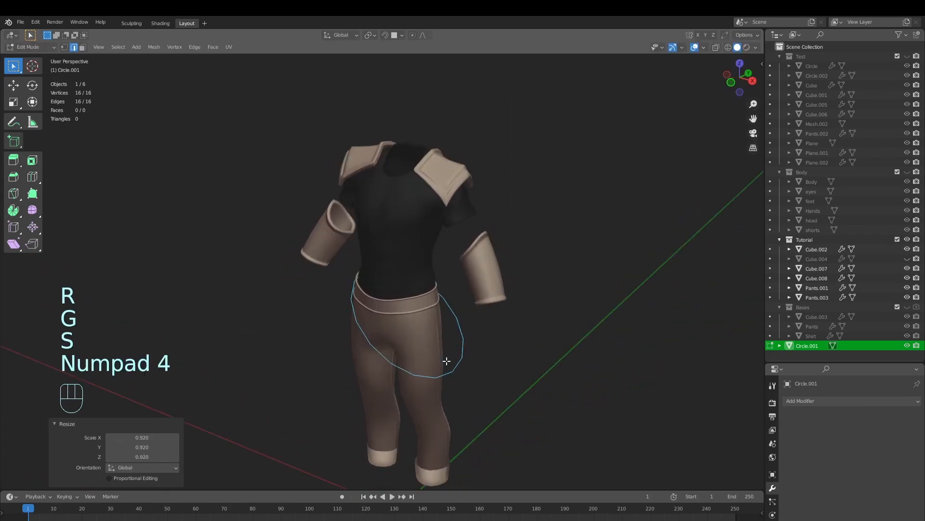
Fine-tune the tilted circle's position around the hips in front view
key(KP_1)
key(g)
click(533, 345)
key(g)
click(535, 347)
key(g)
click(533, 349)
ctrl+middle_drag(531, 360, 553, 356)
key(g)
click(548, 360)
Extrude the circle about 0.26 m down along Z to form a band, and move the whole band slightly up
key(e)
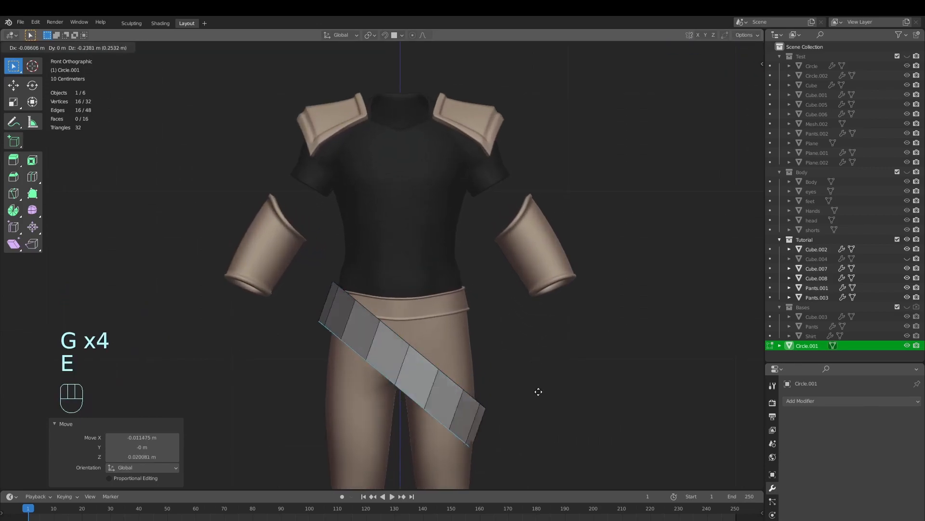
key(z)
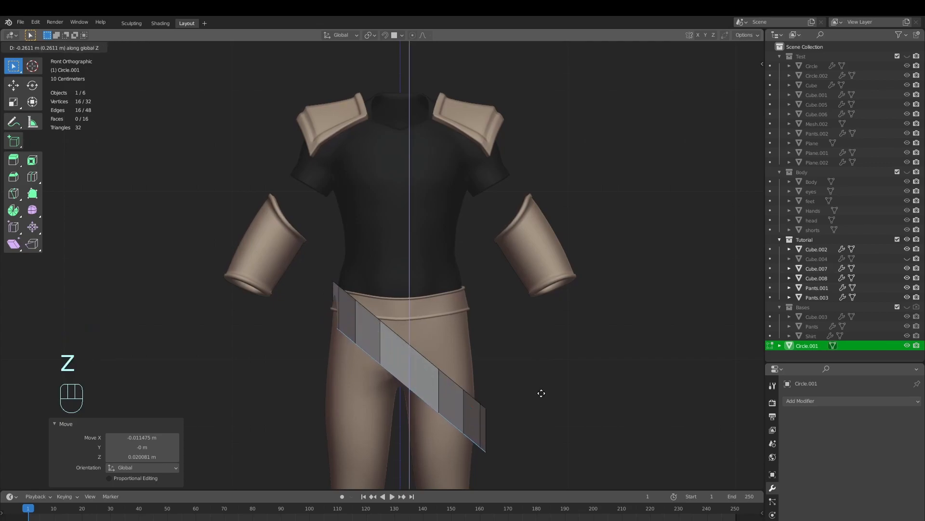
click(541, 392)
key(a)
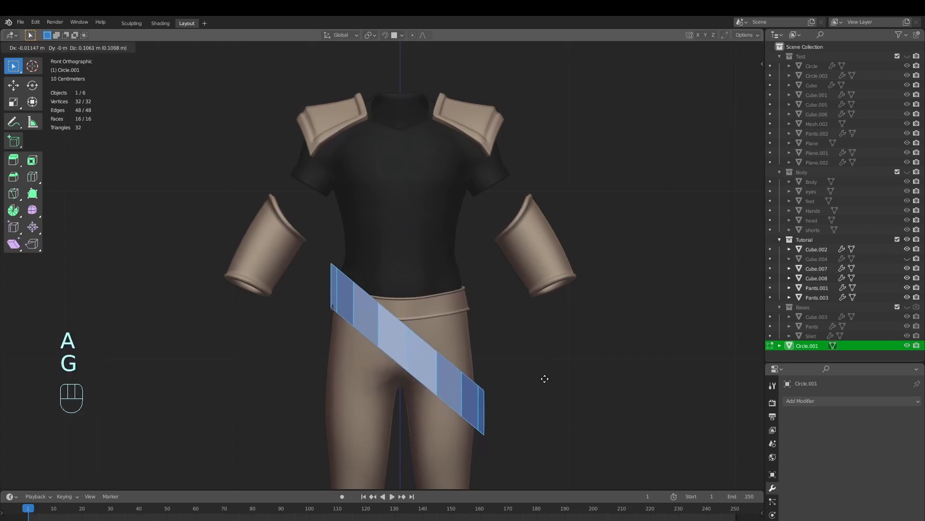
click(543, 375)
Shift the band's upper edge loop about 0.046 m along X and -0.04 m along Z
alt+click(473, 371)
key(g)
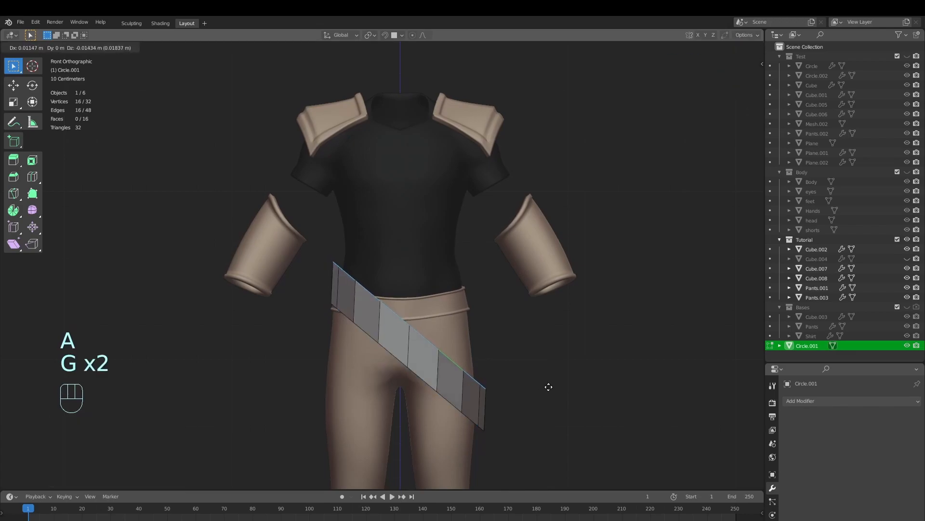
click(519, 381)
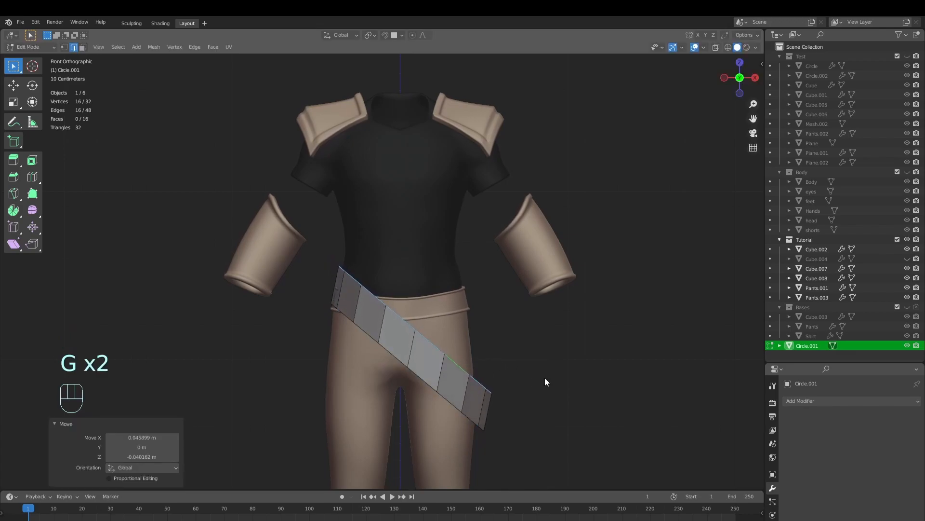
key(Tab)
middle_drag(554, 381, 596, 366)
Scale the whole band to about half its depth along Y and move it along Y to fit around the hips
key(Tab)
key(a)
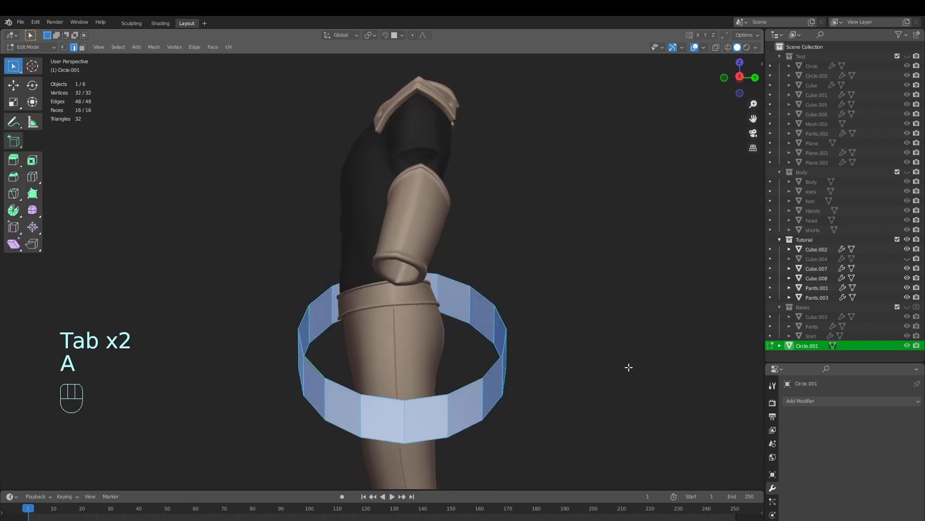
key(s)
key(x)
key(y)
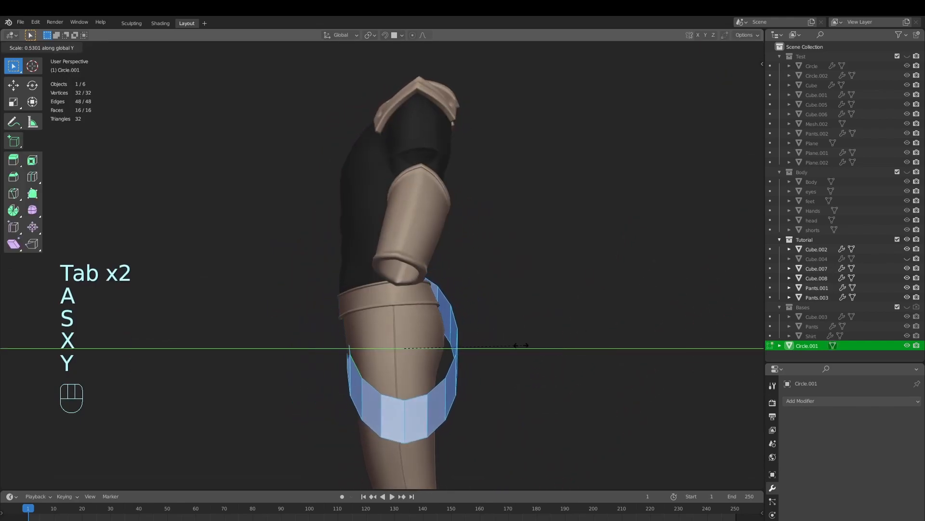
click(527, 347)
key(g)
key(y)
click(519, 351)
mouse_move(518, 352)
middle_down()
mouse_move(632, 367)
mouse_move(611, 372)
mouse_move(535, 434)
mouse_move(533, 351)
middle_up()
Adjust the position of the band's lower edge loop and return to Object Mode
key(Tab)
key(Tab)
ctrl+middle_drag(531, 388, 513, 355)
alt+click(454, 434)
ctrl+middle_drag(455, 434, 536, 430)
key(g)
key(g)
click(573, 412)
key(Tab)
Sculpt the band with a large Grab brush, pulling its back closer to the hips
key(alt+a)
middle_drag(440, 301, 418, 360)
click(417, 360)
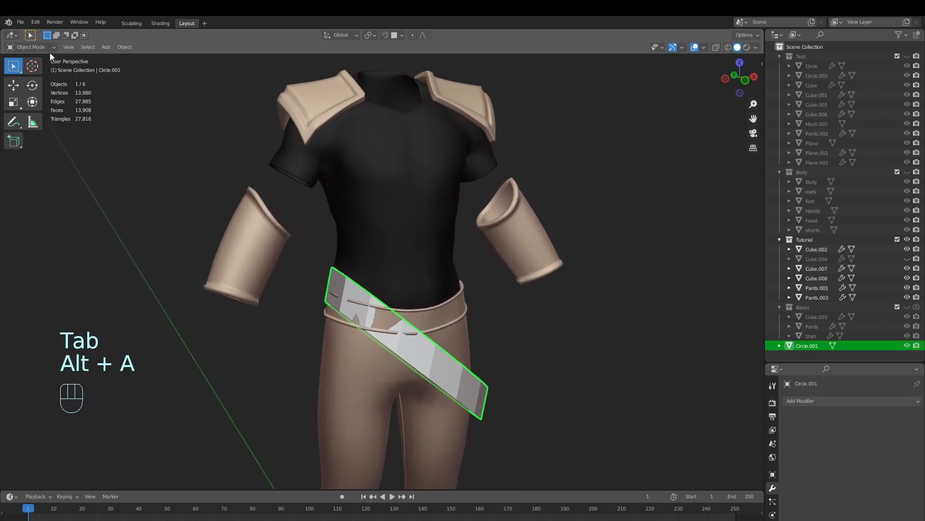
click(33, 79)
scroll(423, 268, up, 3)
mouse_move(423, 268)
middle_down()
mouse_move(303, 361)
mouse_move(406, 353)
mouse_move(454, 307)
mouse_move(502, 367)
mouse_move(477, 375)
middle_up()
key(g)
key(f)
click(336, 344)
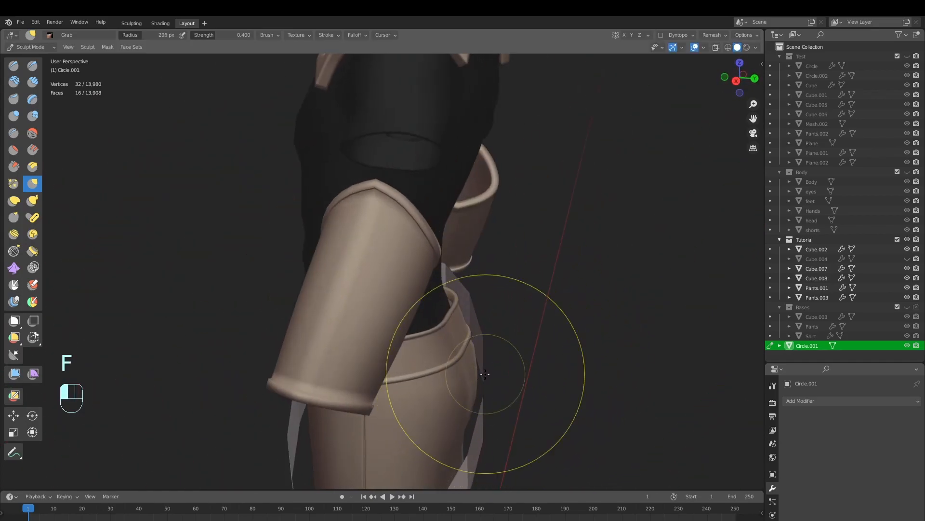
shift+middle_drag(471, 448, 424, 392)
key(f)
click(491, 361)
key(f)
click(338, 376)
scroll(424, 392, up, 3)
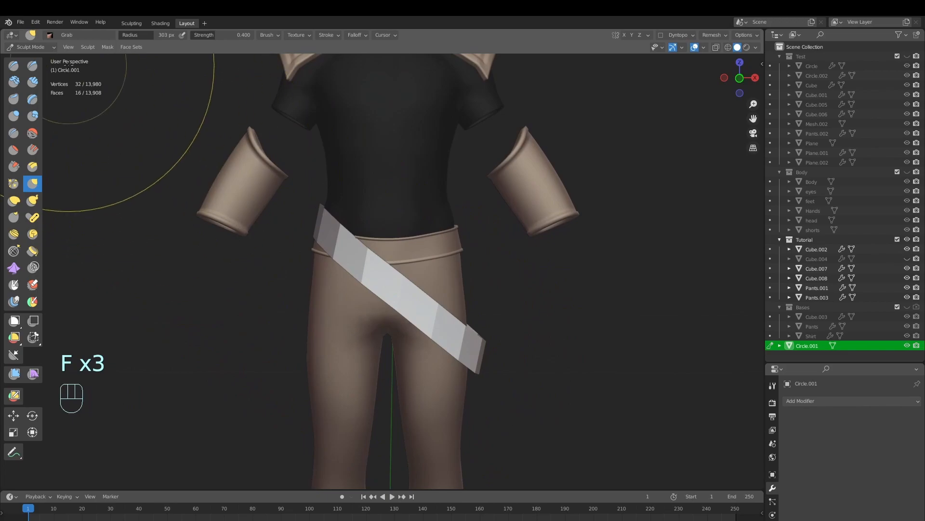
Return the band to Object Mode and apply Shade Smooth to it
click(43, 58)
key(alt+a)
scroll(456, 336, up, 4)
key(Tab)
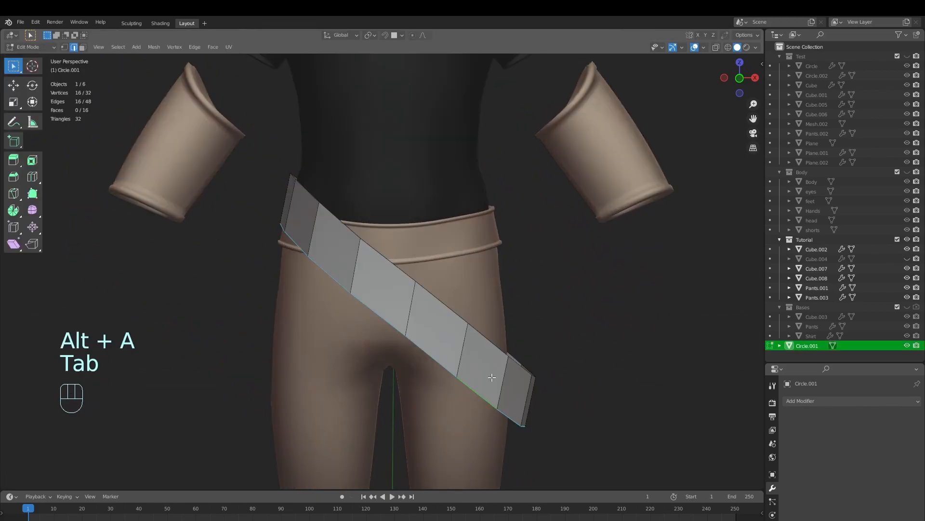
key(a)
key(Tab)
right_click(600, 299)
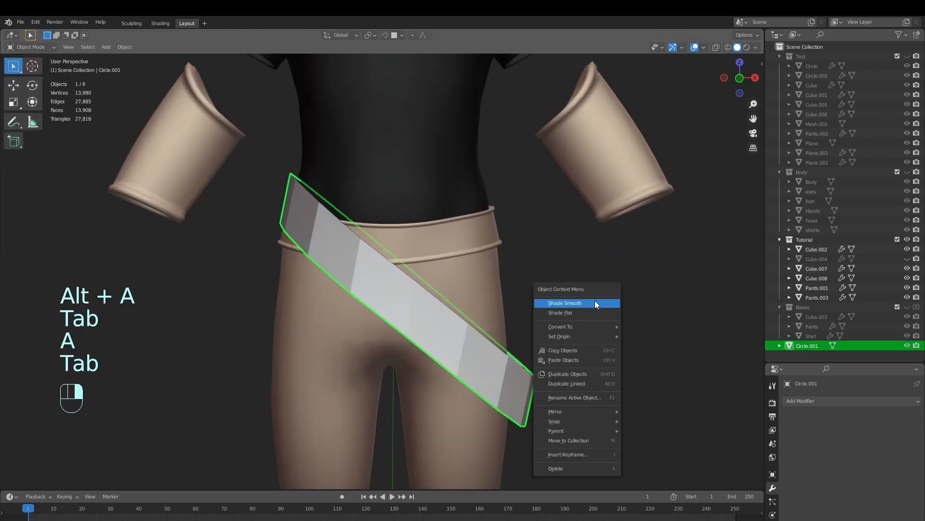
click(595, 300)
Add two loop cuts around the band in Edit Mode, one near its upper edge and one near its lower edge
key(alt+a)
drag(571, 288, 489, 343)
key(Tab)
key(Tab)
key(Tab)
key(alt+a)
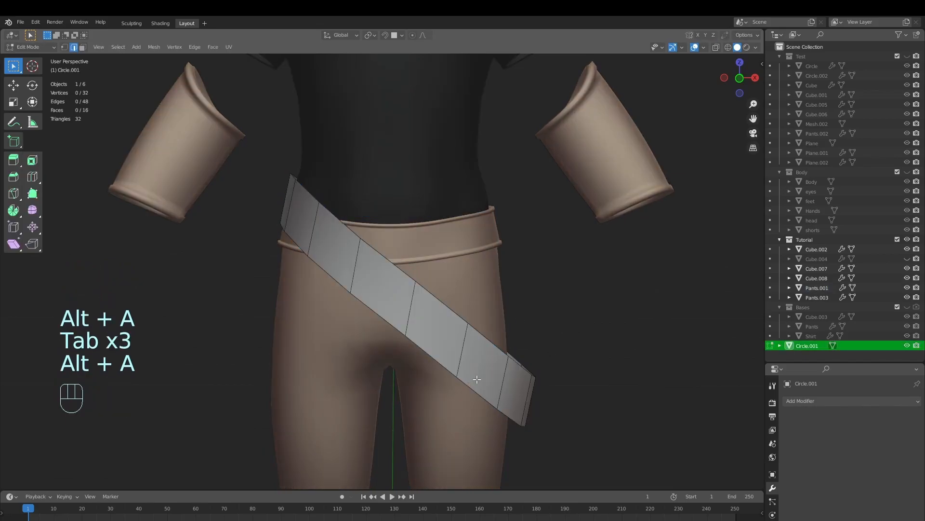
key(ctrl+r)
click(436, 287)
click(441, 285)
key(ctrl+r)
click(418, 304)
click(415, 316)
Select all of the band's faces and extrude them in place without moving them
key(Tab)
key(Tab)
key(3)
alt+click(450, 322)
middle_drag(483, 367, 466, 410)
alt+click(446, 349)
scroll(448, 366, up, 2)
key(a)
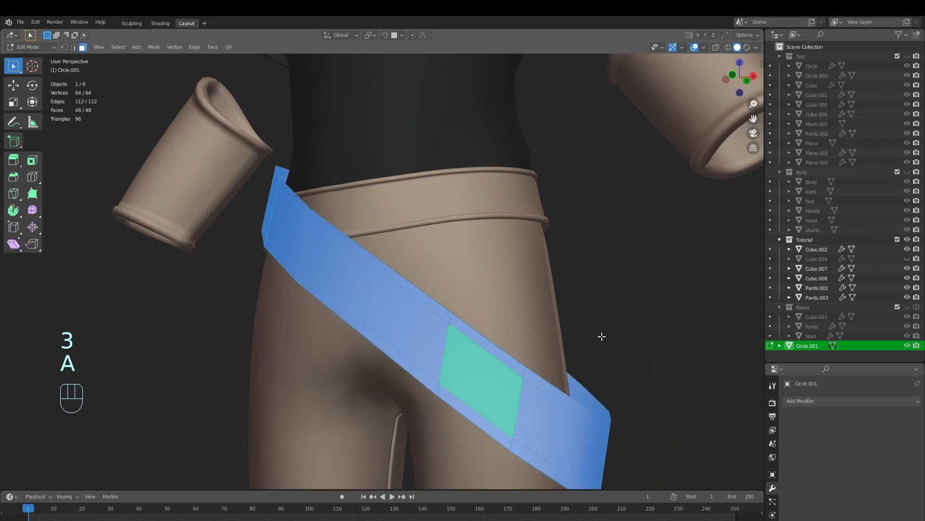
key(e)
right_click(600, 336)
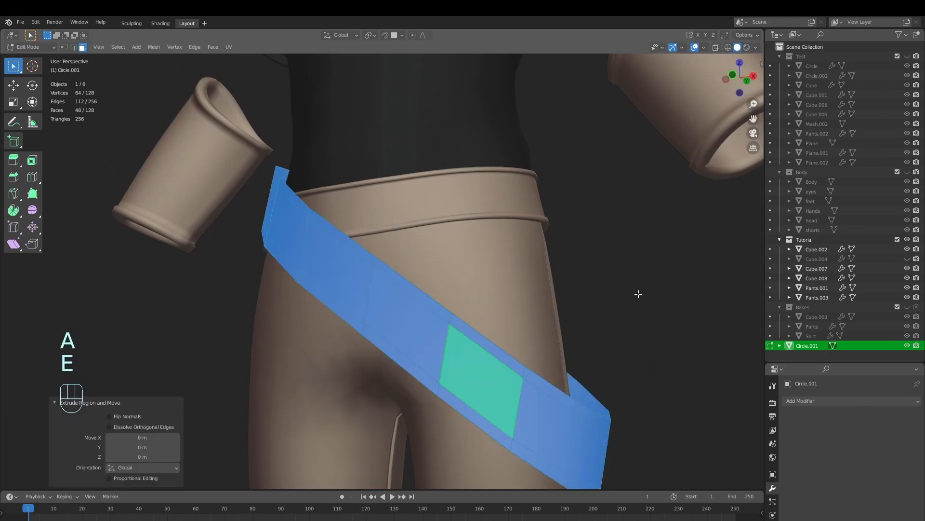
Push the extruded faces outward with Shrink/Fatten by about 0.015 m to thicken the band, and return to Object Mode
key(alt+s)
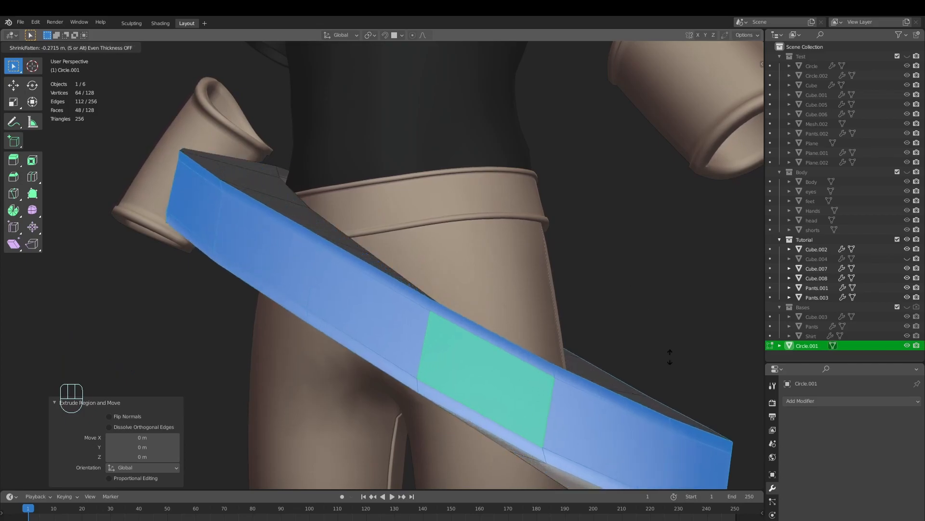
right_click(586, 333)
scroll(587, 329, down, 1)
middle_drag(590, 361, 506, 352)
shift+middle_drag(509, 350, 516, 283)
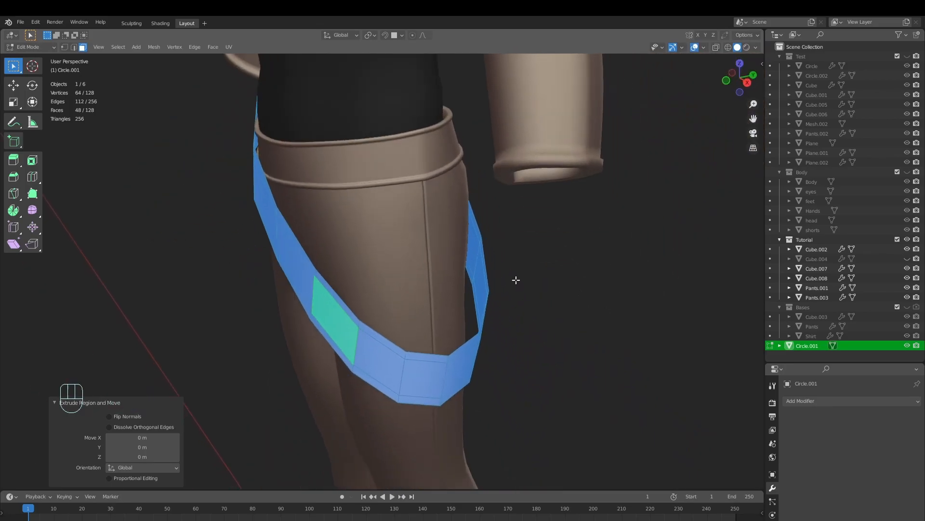
scroll(521, 287, up, 2)
middle_drag(588, 415, 615, 384)
key(alt+s)
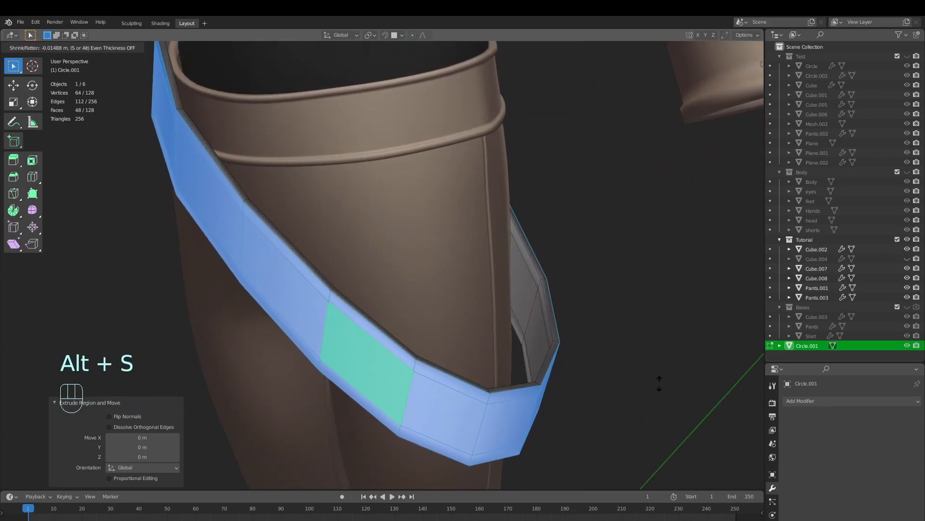
click(659, 383)
key(Tab)
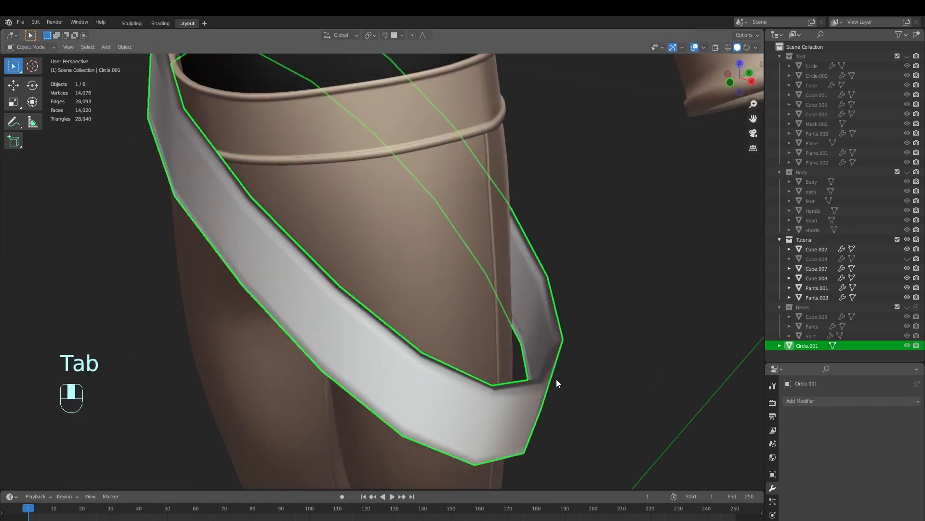
Extrude the band's middle outer face loop in place and sink it inward with Shrink/Fatten by about 0.006 m
key(Tab)
alt+click(455, 391)
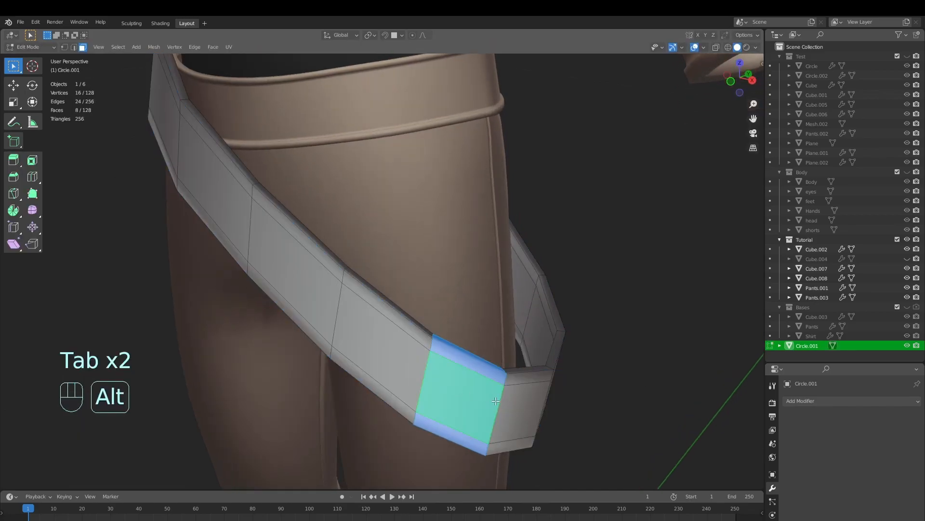
middle_drag(425, 378, 575, 419)
key(e)
right_click(647, 430)
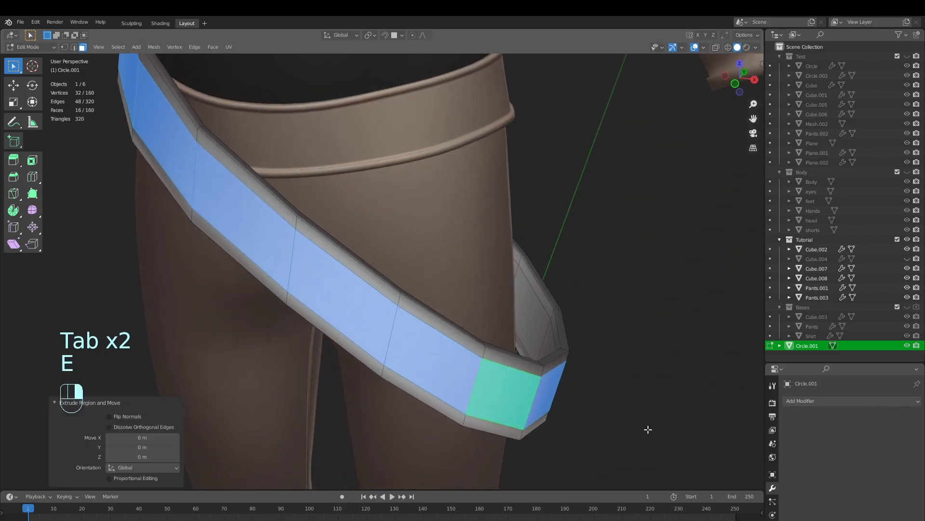
key(alt+s)
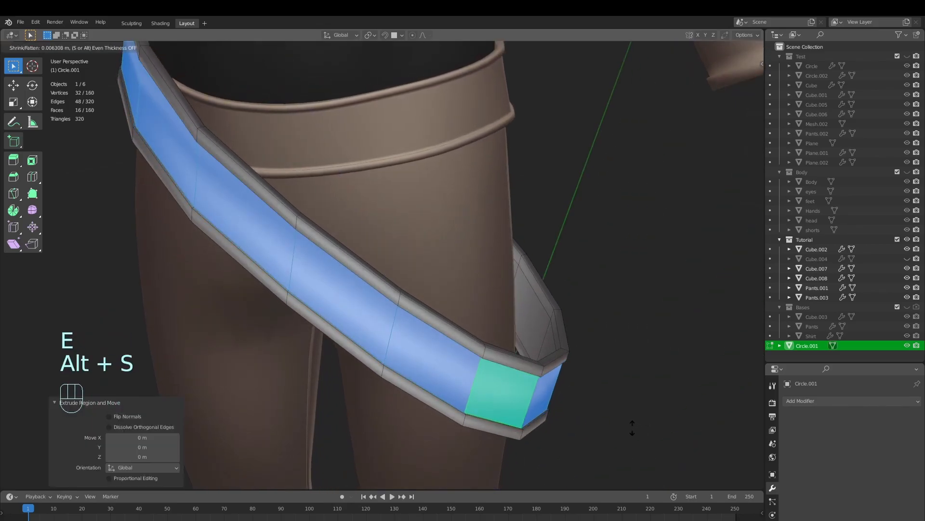
click(631, 427)
Recalculate the normals of the whole band to face outward and return to Object Mode
key(a)
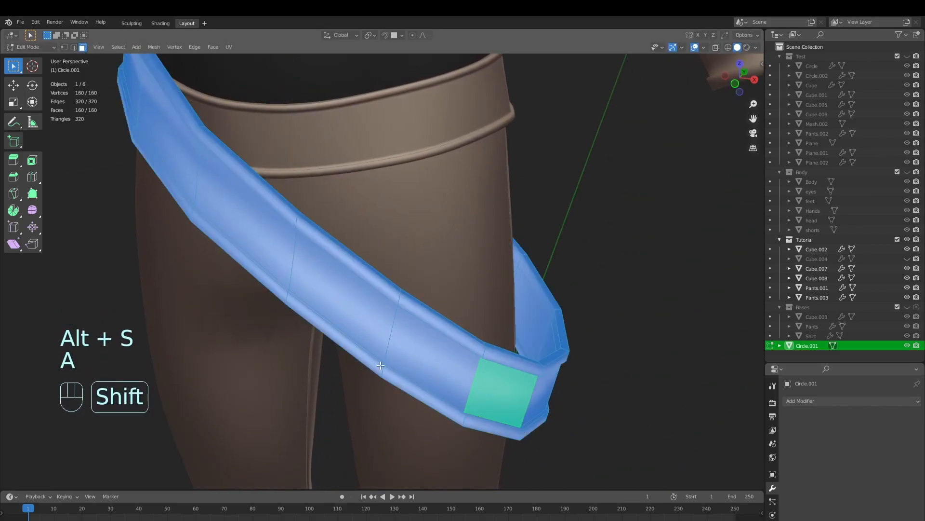
key(shift+n)
scroll(501, 367, down, 3)
key(Tab)
middle_drag(502, 368, 447, 316)
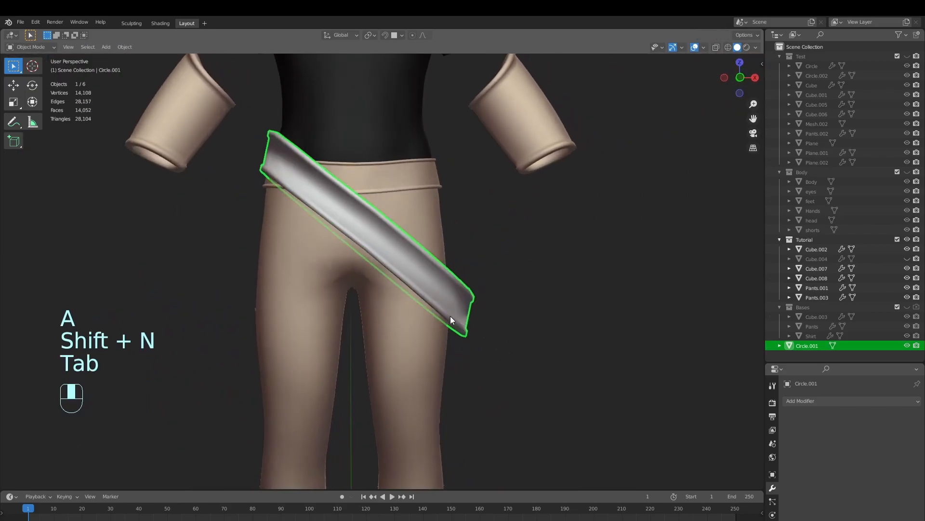
Start creasing the belt's rim edge loops with a factor of 1.000, finishing with the loop along the lower rim
key(Tab)
scroll(447, 316, up, 3)
key(2)
alt+click(462, 386)
shift+middle_drag(462, 400, 468, 325)
key(shift+e)
click(21, 246)
middle_drag(295, 290, 332, 337)
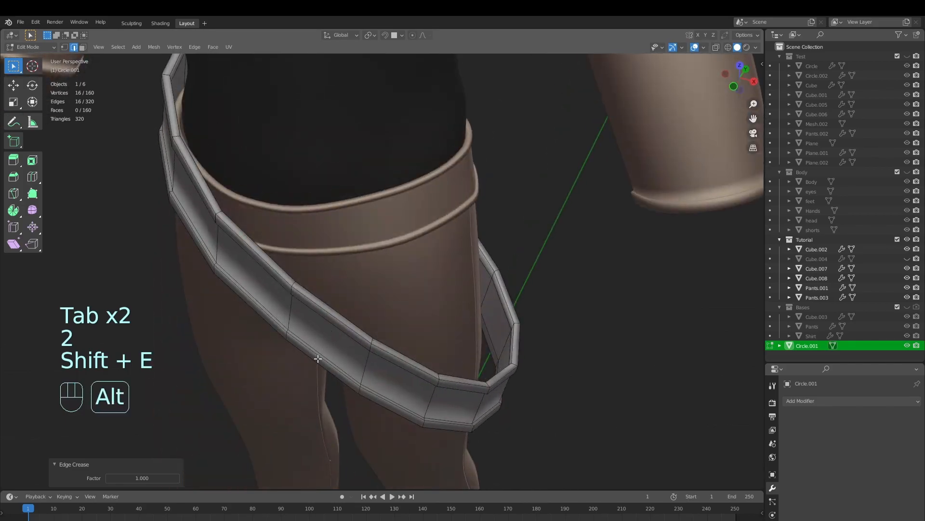
alt+click(314, 361)
key(shift+e)
click(466, 291)
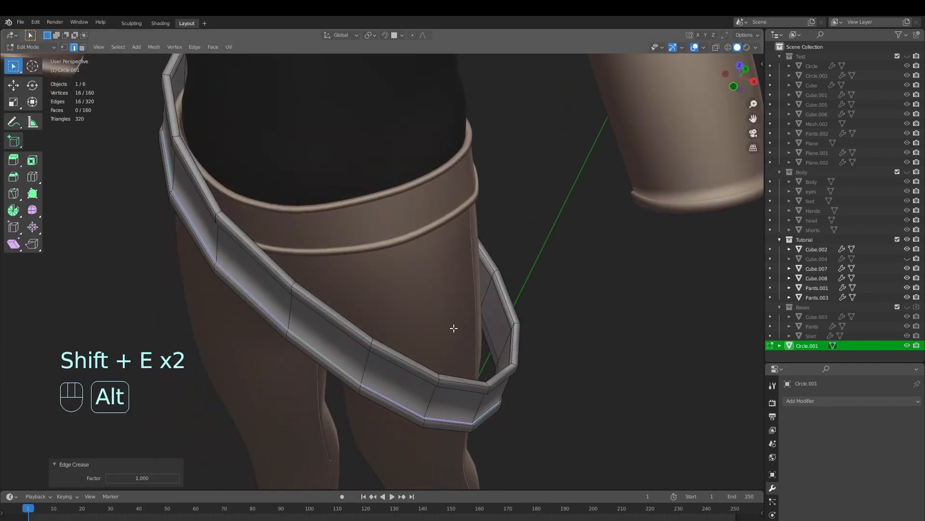
Crease the upper rim's inner edge loop and another loop on the lower rim with a factor of 1.000
middle_drag(452, 316, 461, 289)
scroll(470, 286, up, 4)
alt+click(524, 299)
key(shift+e)
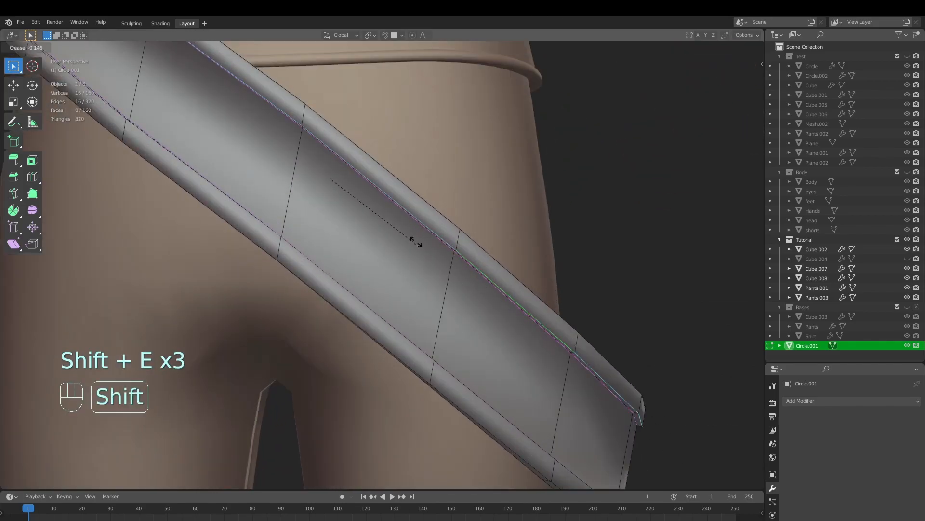
click(45, 353)
scroll(187, 288, down, 3)
middle_drag(186, 288, 227, 341)
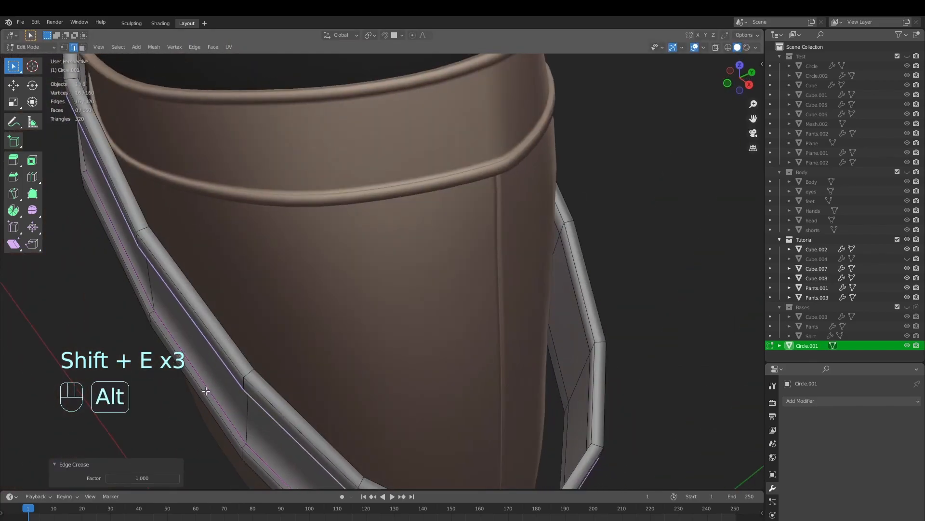
alt+click(239, 316)
key(shift+e)
click(626, 367)
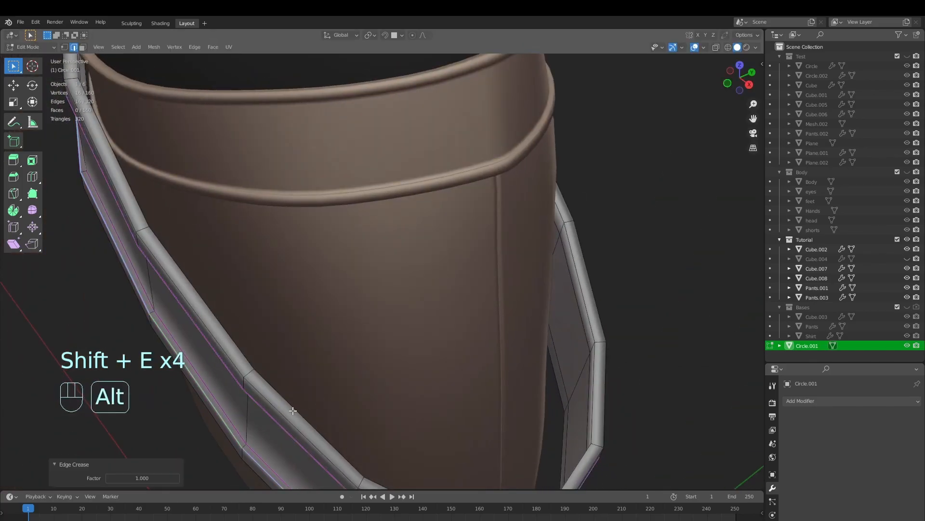
Crease the outer edge loops of the upper rim and the remaining rim loops fully, and return to Object Mode
alt+click(293, 410)
key(shift+e)
click(675, 393)
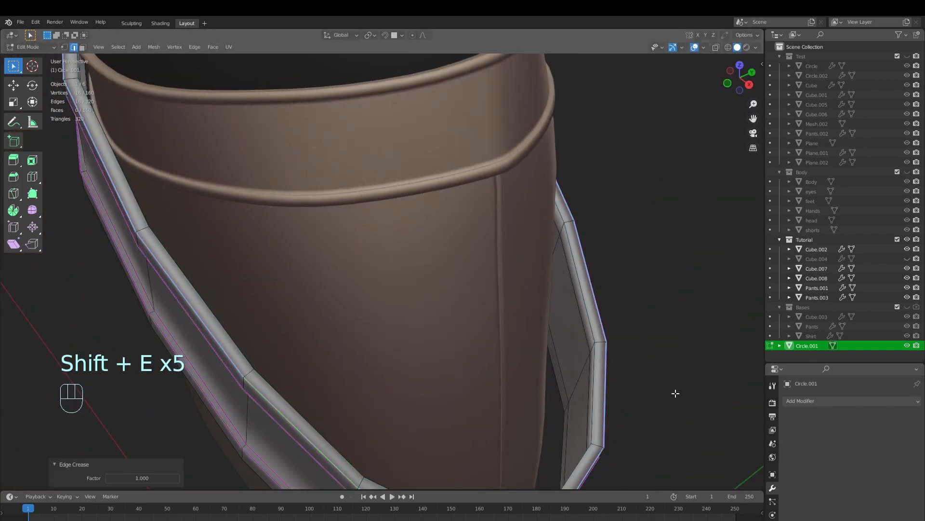
alt+click(327, 427)
key(shift+e)
click(483, 100)
middle_drag(483, 100, 608, 330)
alt+click(591, 325)
key(shift+e)
click(145, 317)
key(Tab)
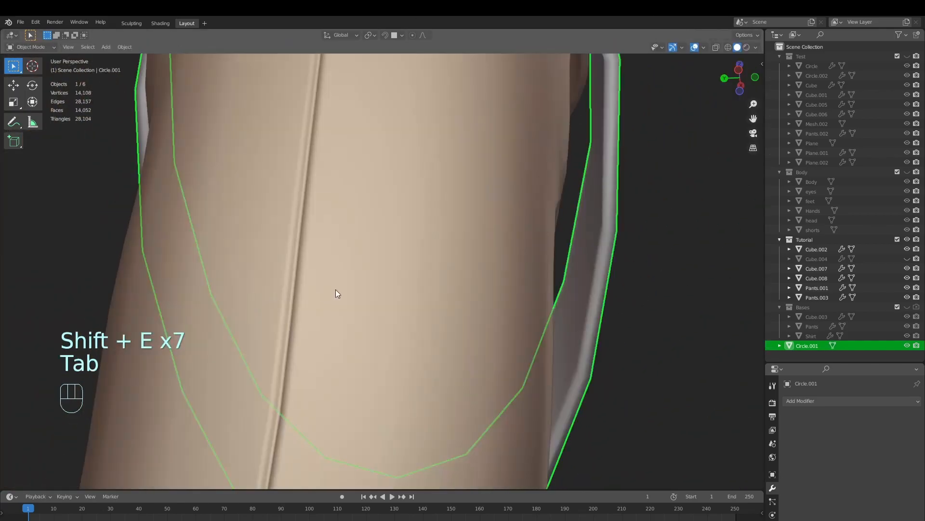
Select the belt and add a Subdivision Surface modifier to it
scroll(361, 318, down, 6)
key(alt+a)
middle_drag(395, 345, 440, 325)
click(415, 287)
click(417, 289)
key(alt+a)
middle_drag(414, 295, 424, 288)
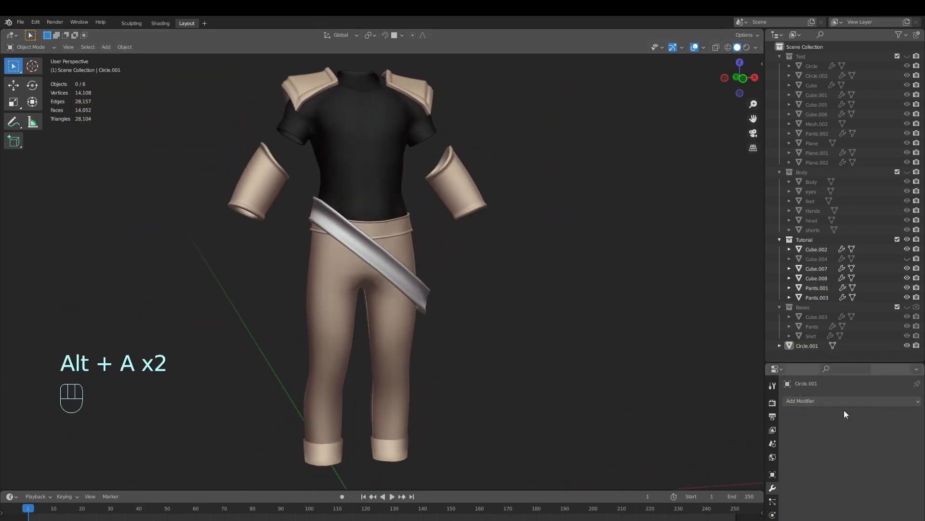
click(426, 286)
click(840, 401)
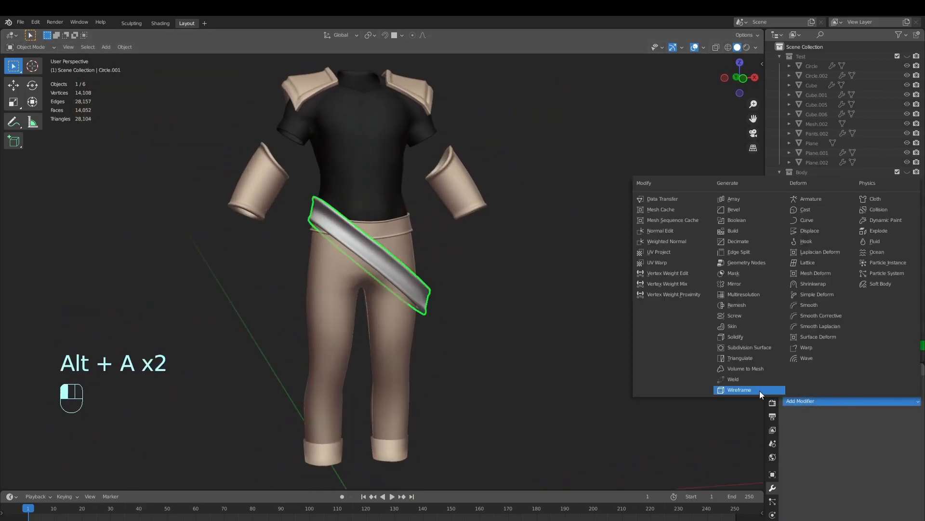
click(750, 348)
Set the belt's Subdivision modifier to viewport level 1
shift+middle_drag(548, 346, 567, 364)
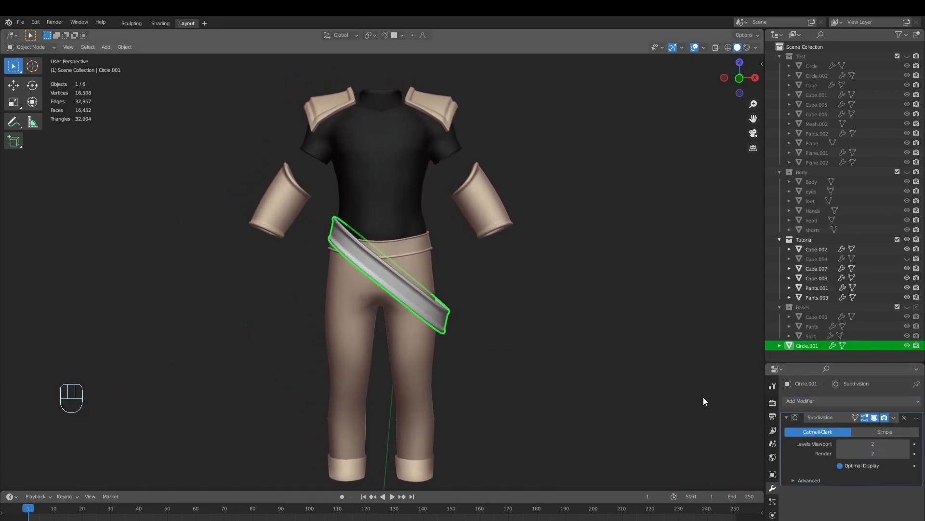
scroll(557, 358, up, 4)
middle_drag(556, 358, 535, 349)
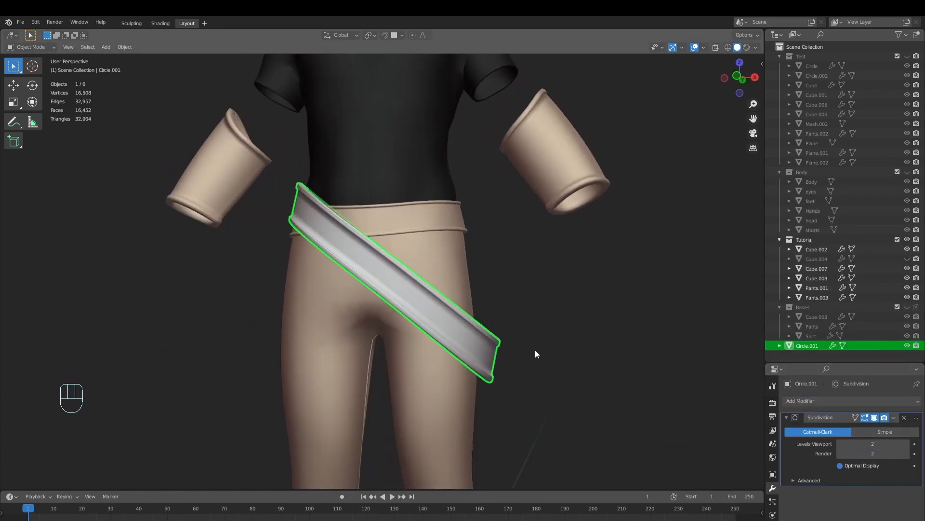
click(840, 443)
Add two loop cuts along the belt's recessed middle, slid close to the upper and lower rims
key(Tab)
scroll(498, 373, up, 4)
key(alt+a)
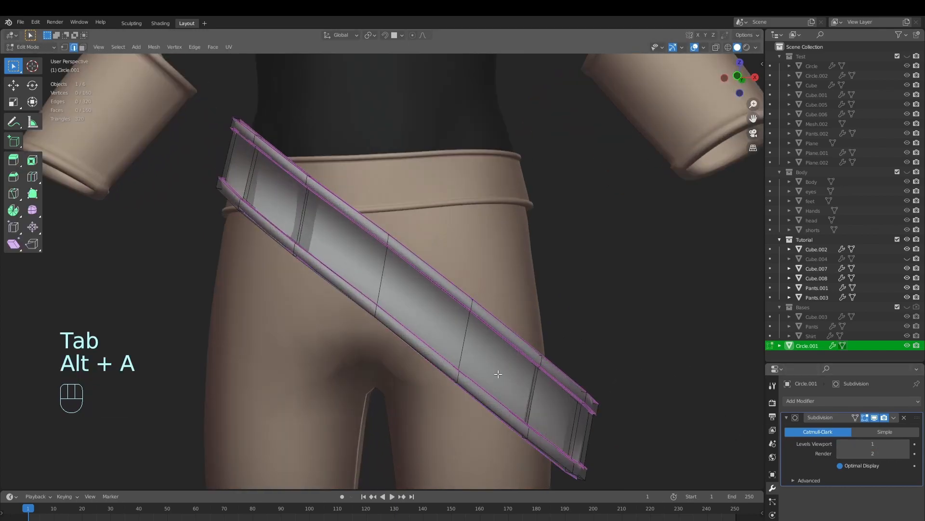
key(ctrl+r)
click(471, 353)
click(508, 327)
key(ctrl+r)
click(466, 356)
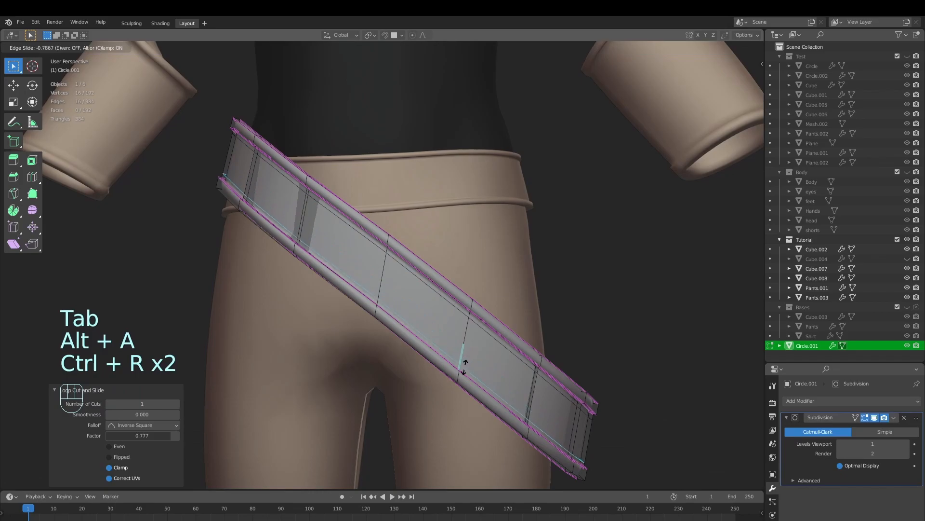
click(466, 369)
key(Tab)
Unhide the hidden clothing objects and clear the selection
scroll(503, 371, down, 4)
key(alt+a)
scroll(506, 392, down, 5)
mouse_move(508, 391)
middle_down()
mouse_move(381, 401)
mouse_move(470, 403)
mouse_move(503, 389)
middle_up()
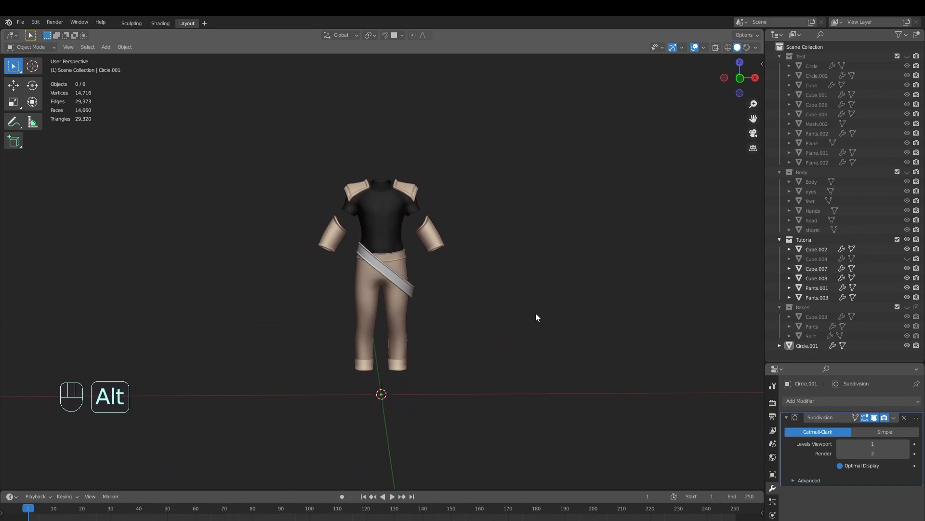
key(alt+h)
key(alt+a)
Switch the belt to Sculpt Mode and pull its upper rim inward at the jacket hem with the Grab brush
middle_drag(519, 279, 442, 309)
scroll(421, 304, up, 5)
scroll(442, 308, up, 4)
mouse_move(442, 309)
middle_down()
mouse_move(467, 314)
mouse_move(493, 297)
mouse_move(407, 304)
mouse_move(403, 291)
mouse_move(380, 307)
middle_up()
click(30, 47)
click(31, 76)
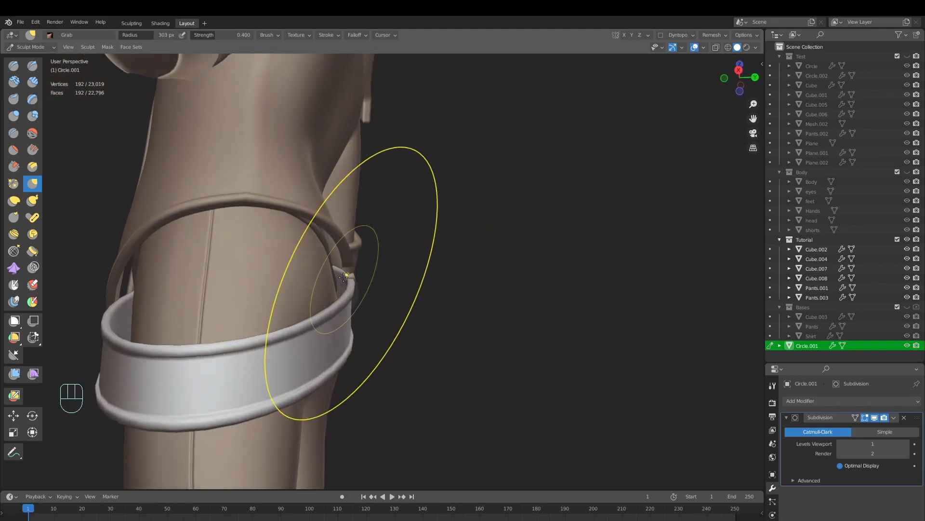
drag(340, 276, 344, 277)
middle_drag(357, 281, 346, 300)
scroll(357, 278, up, 3)
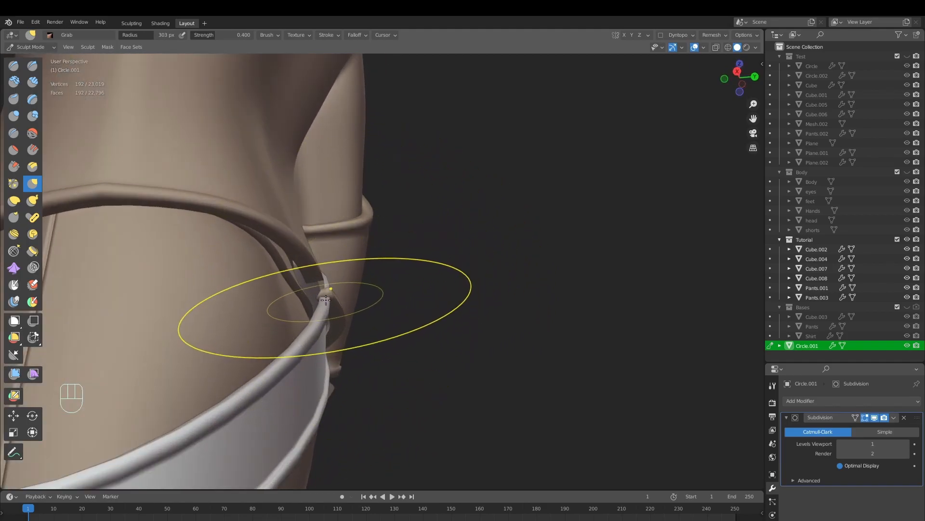
drag(317, 297, 319, 286)
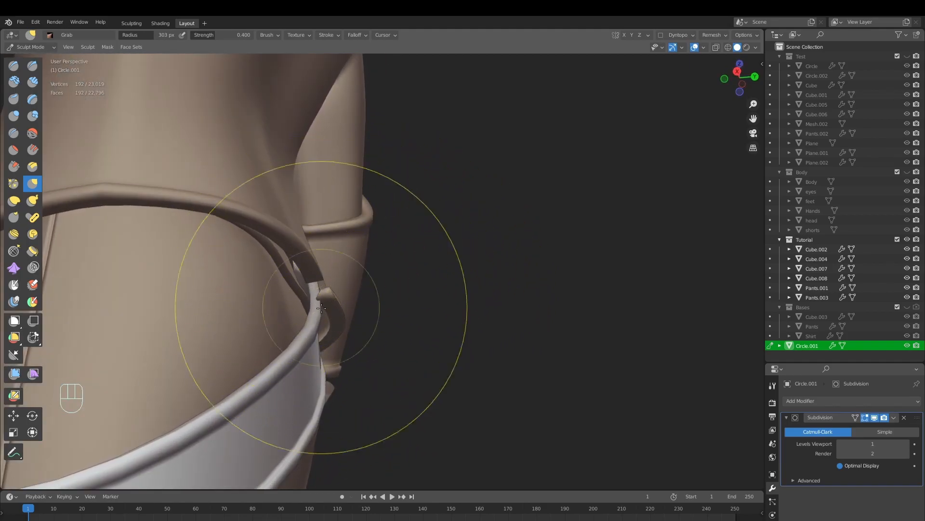
Reduce the Grab brush radius to 240 px and tuck the belt's upper rim further under the jacket
scroll(320, 306, down, 3)
middle_drag(364, 338, 341, 348)
key(f)
mouse_move(388, 427)
middle_down()
mouse_move(355, 352)
mouse_move(387, 366)
mouse_move(378, 339)
mouse_move(322, 300)
middle_up()
click(339, 378)
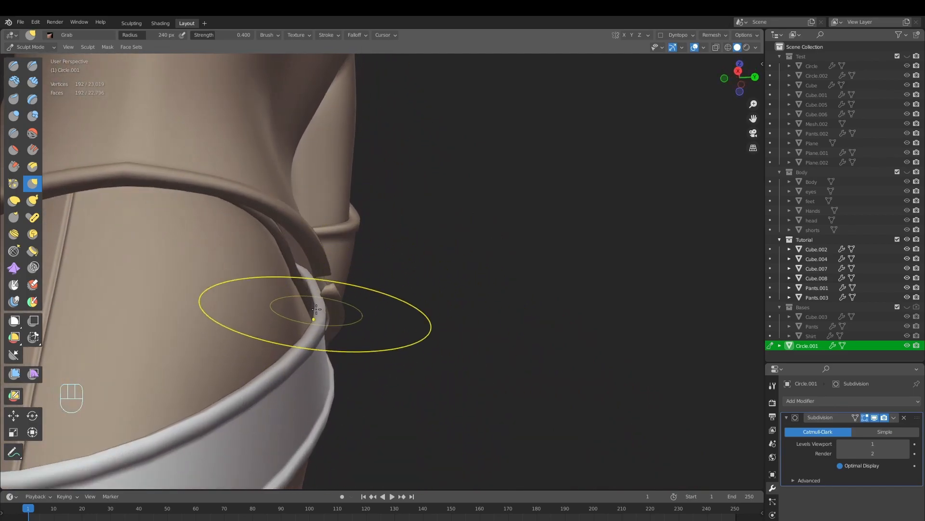
mouse_move(313, 298)
middle_down()
mouse_move(341, 351)
mouse_move(380, 329)
mouse_move(403, 295)
middle_up()
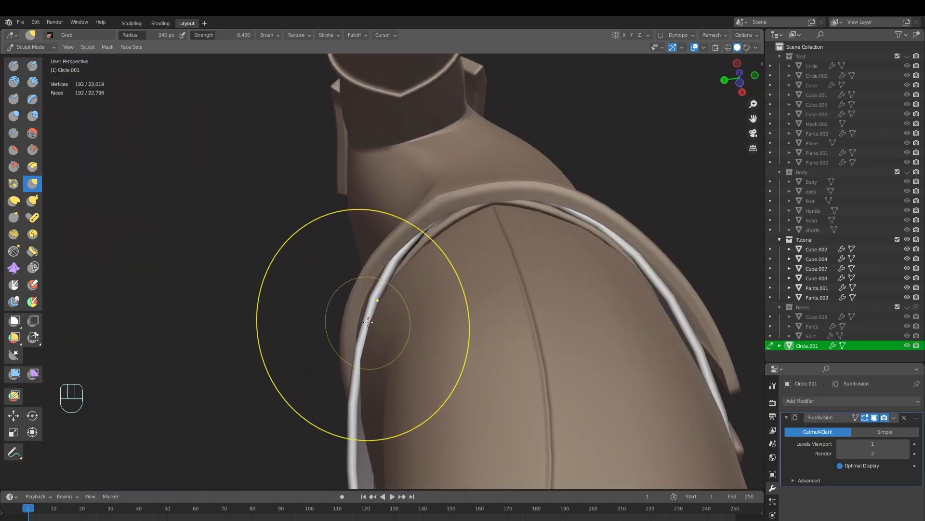
drag(364, 324, 369, 320)
mouse_move(369, 320)
ctrl+middle_down()
mouse_move(382, 386)
mouse_move(442, 327)
mouse_move(441, 371)
ctrl+middle_up()
mouse_move(441, 371)
middle_down()
mouse_move(416, 401)
mouse_move(433, 344)
mouse_move(436, 393)
middle_up()
middle_drag(436, 393, 458, 331)
ctrl+middle_drag(458, 331, 477, 356)
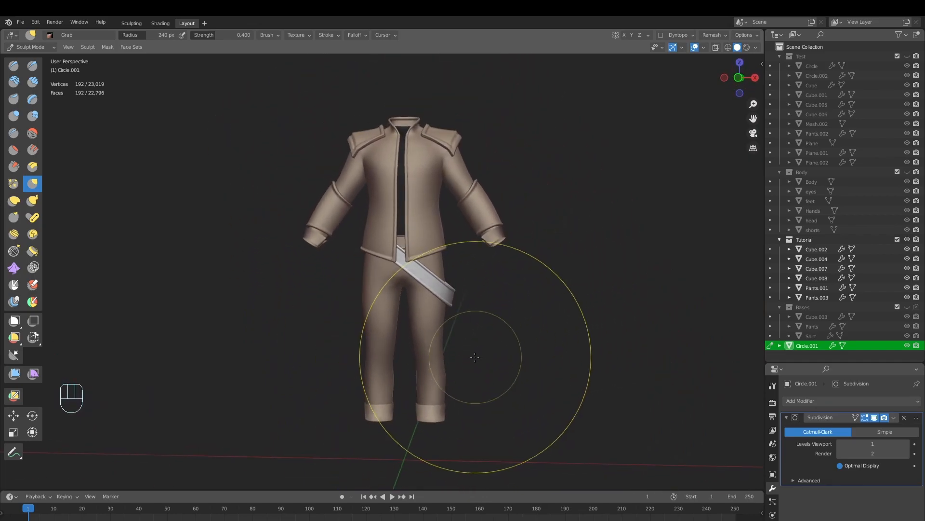
Return the belt to Object Mode and select the pants' waistband
click(30, 46)
click(44, 56)
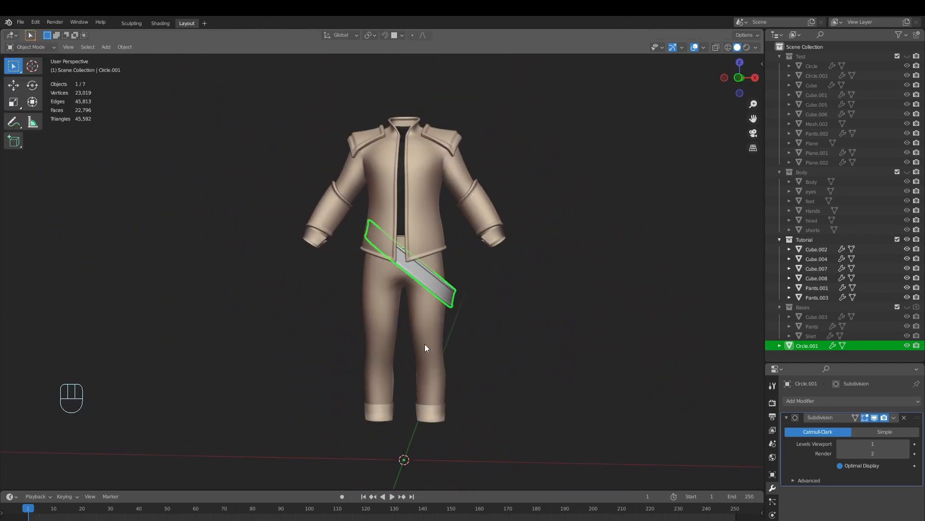
ctrl+middle_drag(415, 338, 444, 264)
key(alt+a)
click(420, 220)
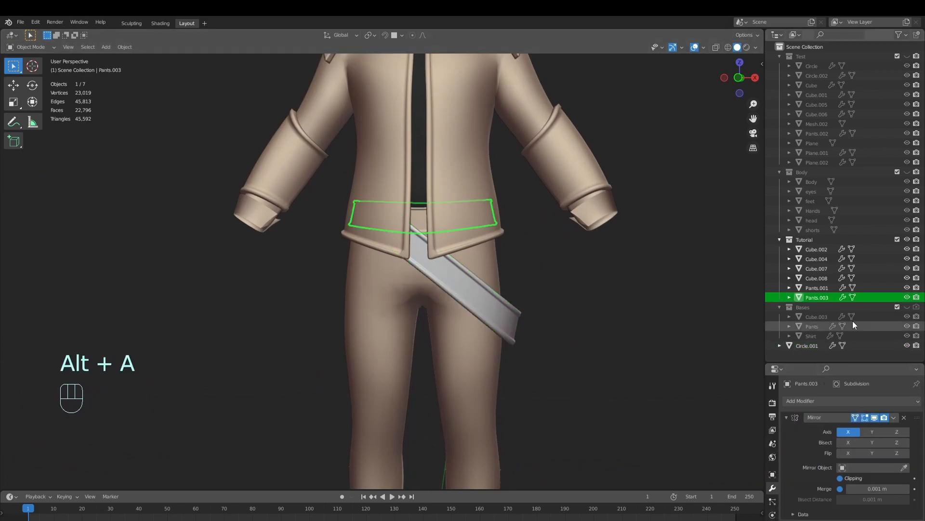
click(498, 315)
click(425, 219)
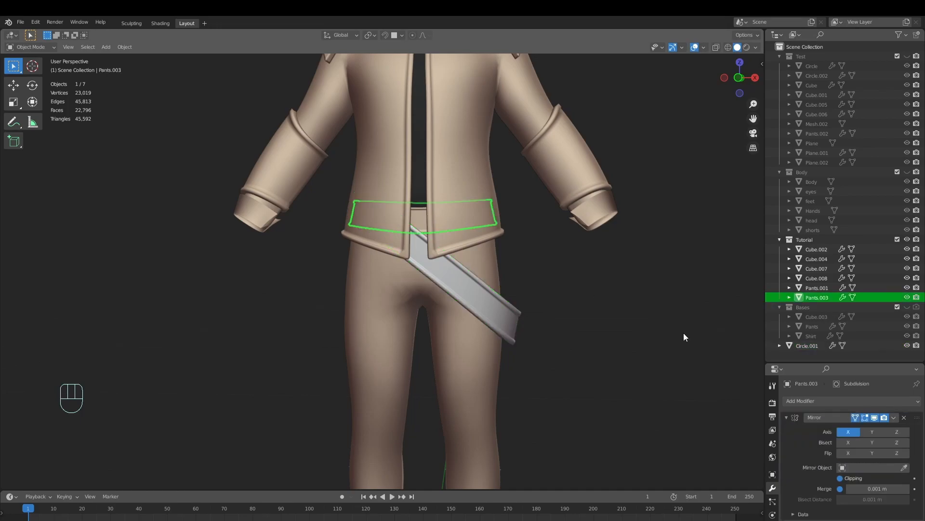
Remove the material slot from the pants' waistband, and save the file
scroll(814, 444, down, 3)
click(772, 499)
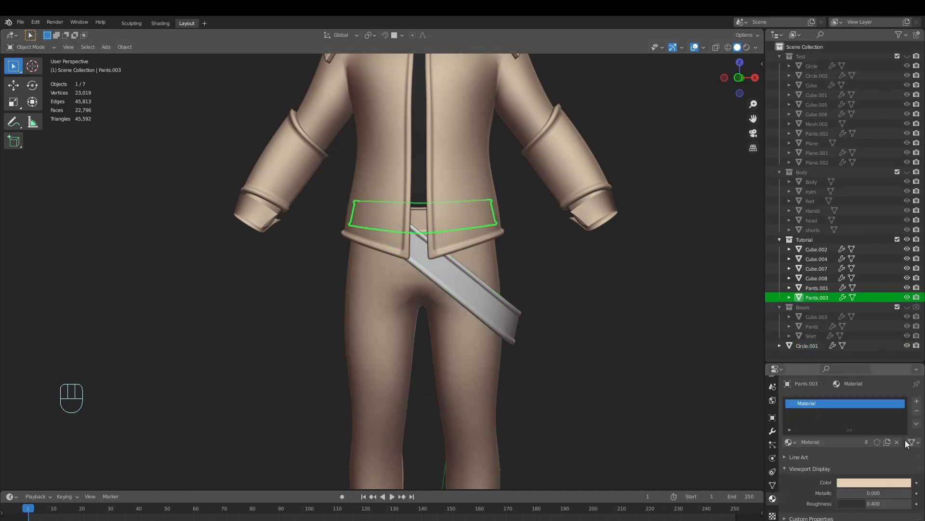
click(917, 411)
scroll(568, 273, down, 5)
key(alt+a)
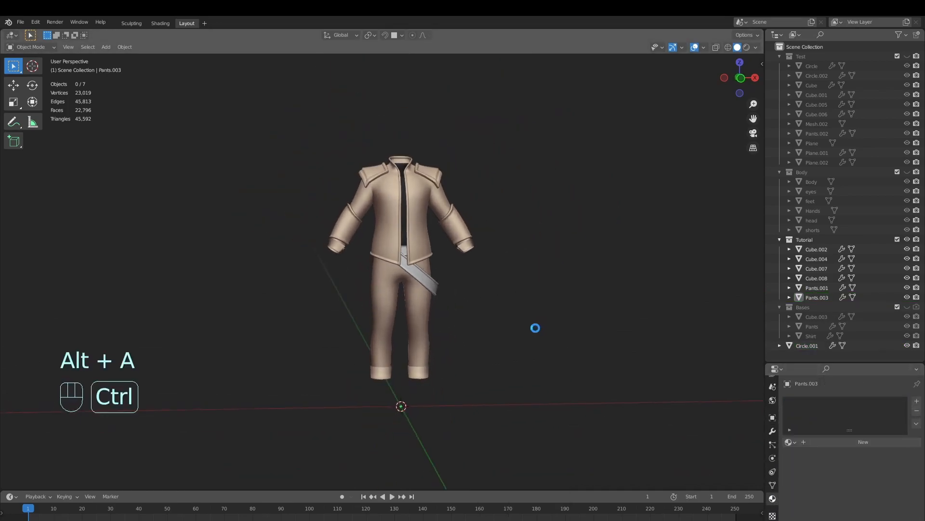
scroll(537, 326, down, 1)
key(ctrl+s)
Remove the material slots from the forearm guards and the shoulder pads
scroll(484, 236, up, 2)
shift+click(477, 253)
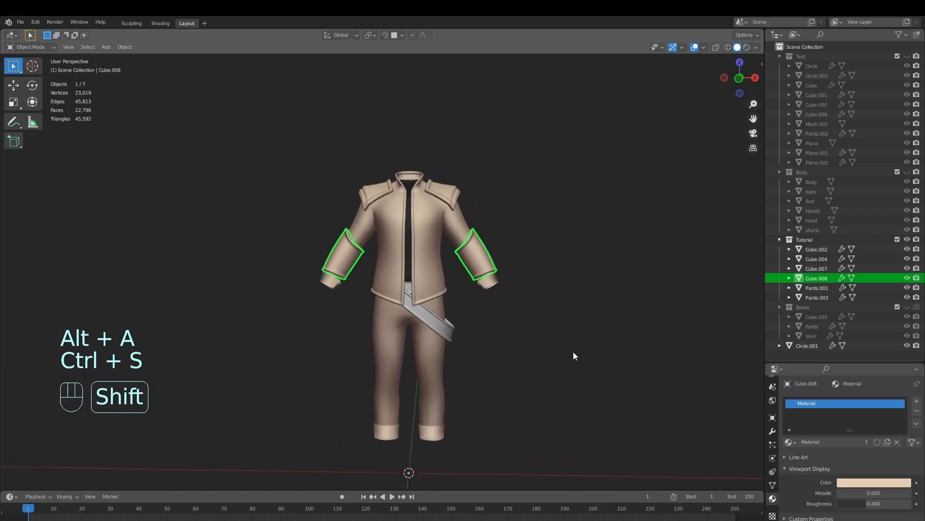
click(917, 412)
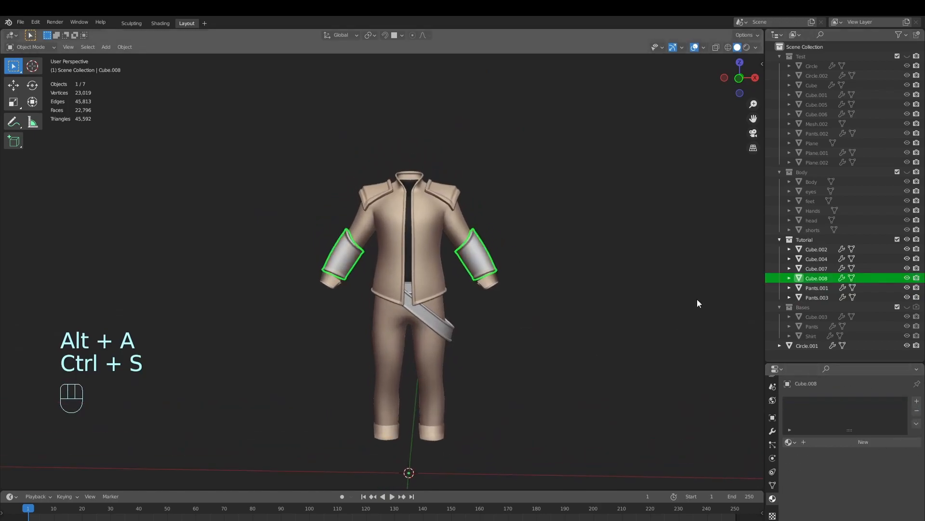
click(453, 196)
click(917, 411)
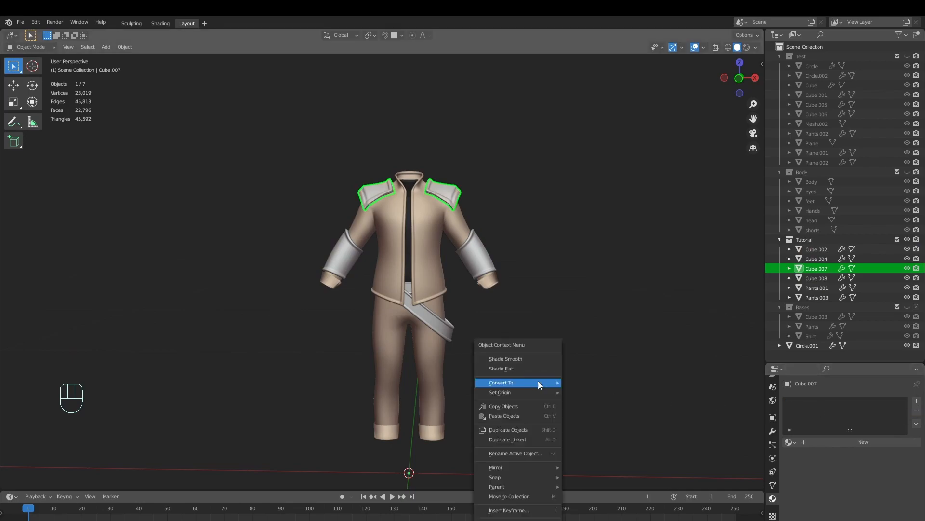
key(alt+a)
Show the Body collection with the clothing and save the file
middle_drag(526, 306, 516, 331)
click(908, 172)
right_click(596, 287)
shift+middle_drag(546, 265, 528, 330)
key(alt+a)
key(ctrl+s)
key(alt+a)
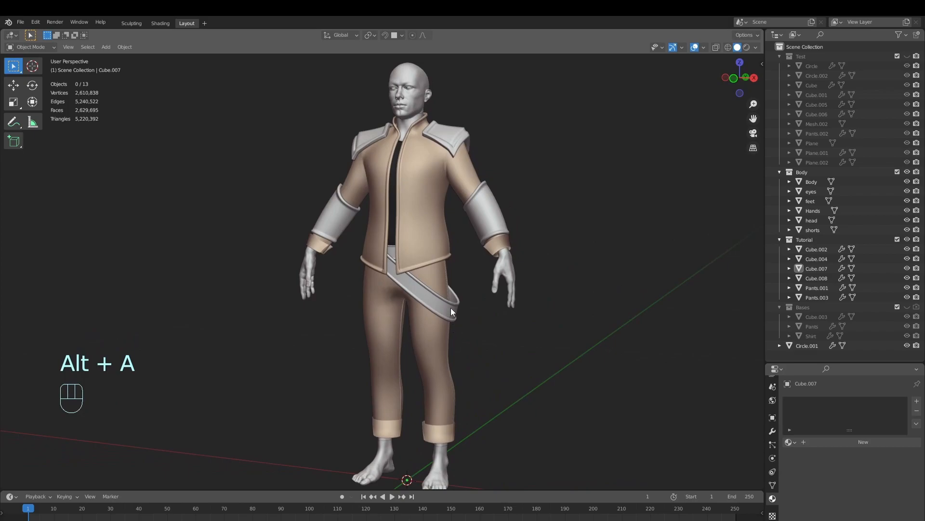
middle_drag(457, 311, 539, 349)
click(469, 305)
key(alt+a)
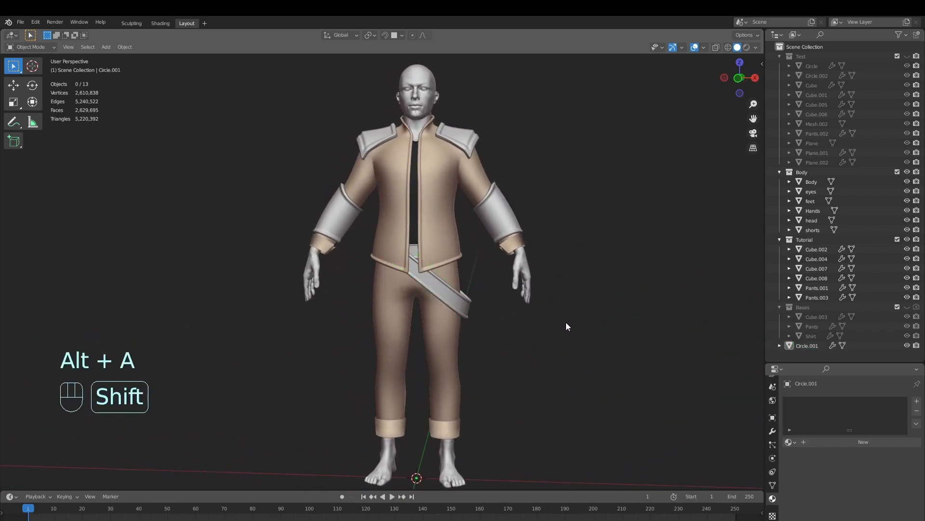
Add a circle mesh with 8 vertices
key(shift+a)
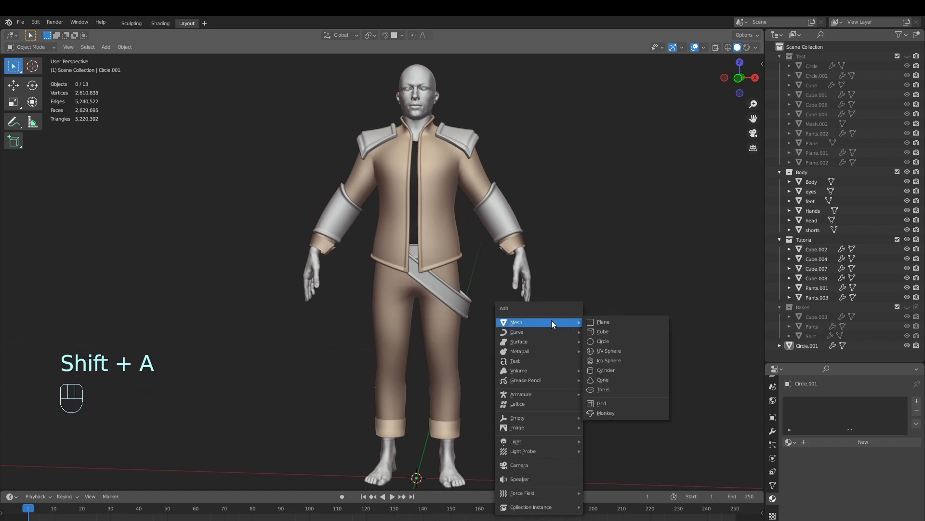
click(612, 341)
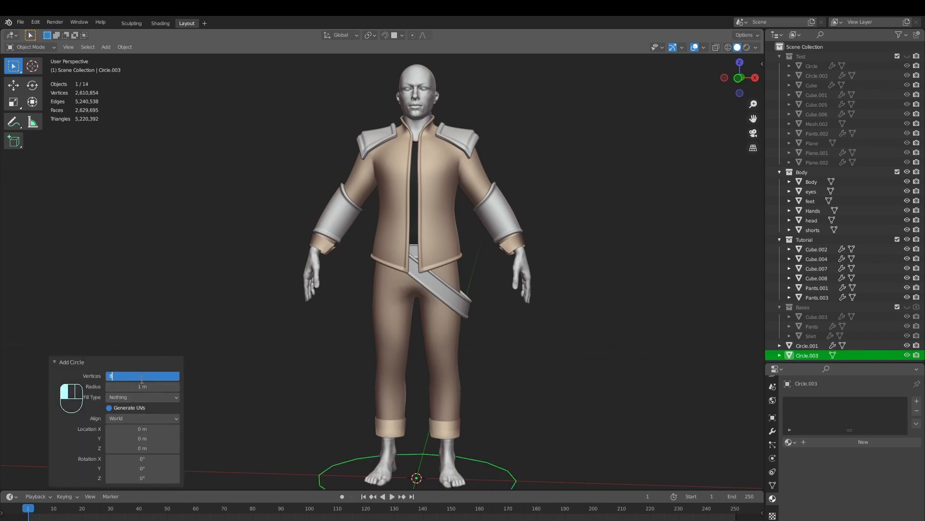
middle_drag(328, 404, 442, 403)
Enter Edit Mode on the circle and move it along X away from the figure
key(Tab)
key(g)
key(y)
right_click(537, 399)
key(g)
key(x)
click(656, 416)
Narrow the circle along X into a thin oval and scale it down to about 0.1
shift+middle_drag(656, 416, 458, 375)
key(s)
key(x)
click(504, 368)
key(s)
scroll(506, 403, up, 3)
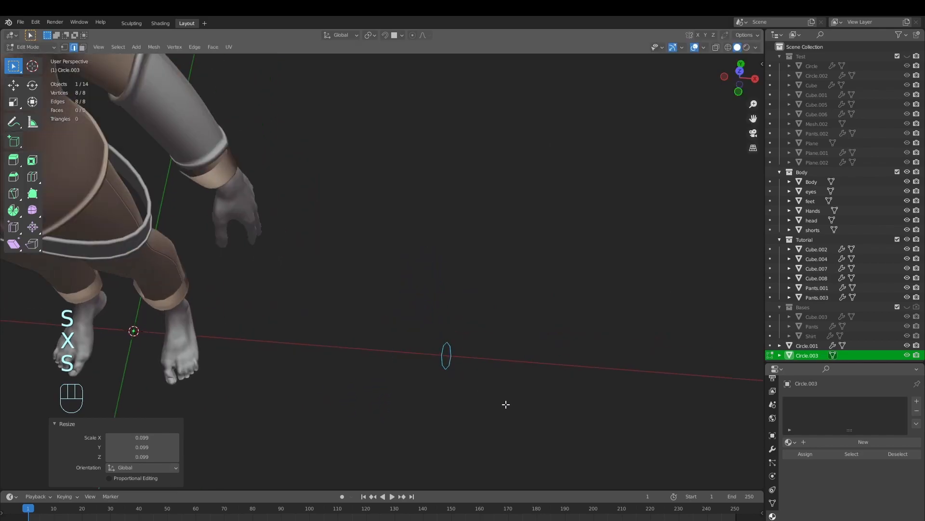
Move the oval up beside the hip belt and align it in the front view
middle_drag(506, 403, 520, 387)
key(g)
click(272, 88)
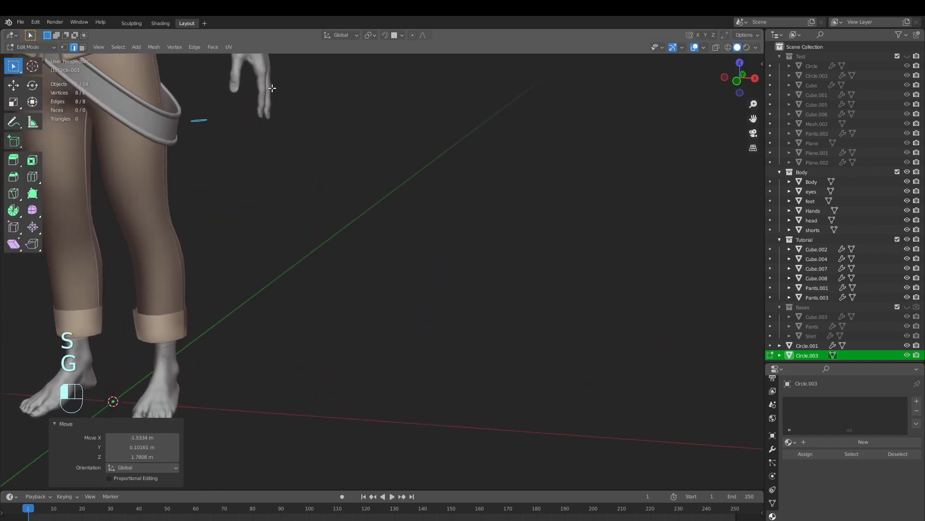
key(KP_1)
shift+middle_drag(254, 233, 335, 273)
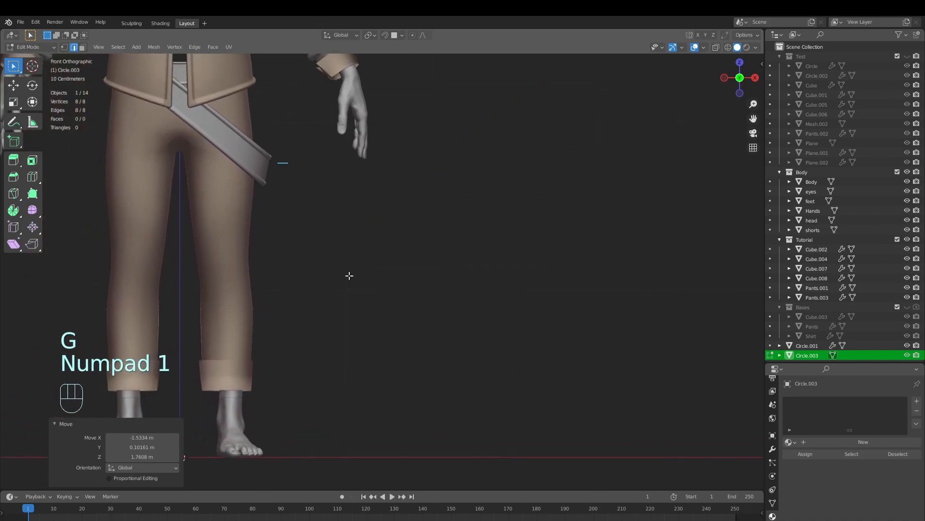
key(g)
click(374, 257)
Extrude the oval about 1.35 m down along Z into a long sheath and adjust its lower end's height
middle_drag(358, 189, 353, 225)
key(e)
key(z)
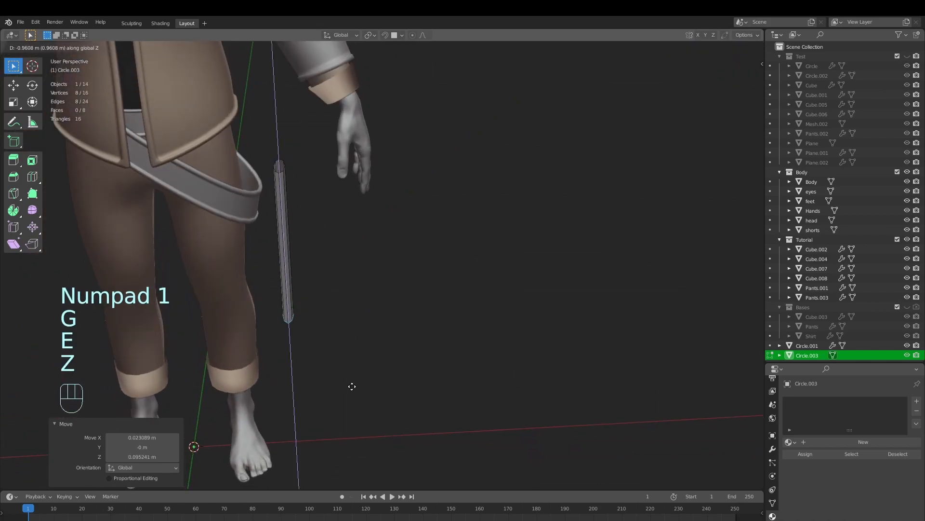
click(355, 426)
middle_drag(355, 426, 243, 305)
key(g)
key(z)
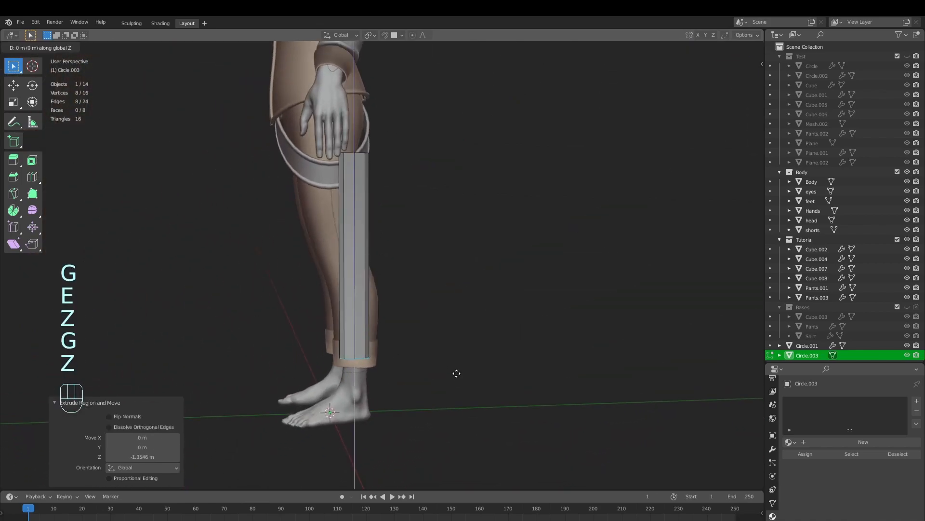
click(459, 362)
Extrude the sheath's lower edge loop about 0.09 m further down and narrow it along Y into a tapered tip
middle_drag(459, 362, 537, 391)
middle_drag(462, 346, 438, 299)
key(Tab)
key(Tab)
scroll(438, 299, up, 3)
shift+middle_drag(342, 318, 456, 307)
middle_drag(612, 308, 547, 378)
scroll(513, 329, up, 2)
key(e)
key(z)
click(518, 350)
key(s)
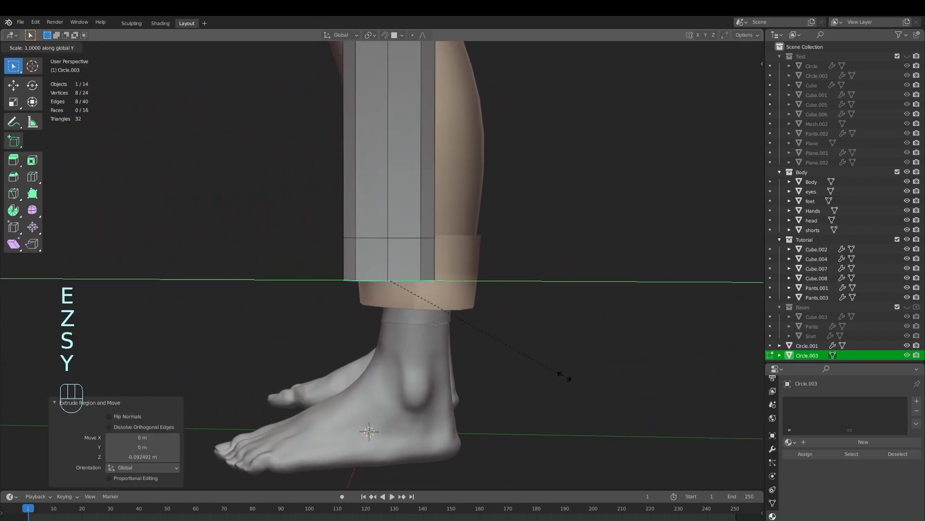
key(y)
click(475, 342)
middle_drag(440, 344, 416, 303)
Add a centred loop cut across the tapered tip and widen it along Y to round the profile
key(Tab)
key(Tab)
key(ctrl+r)
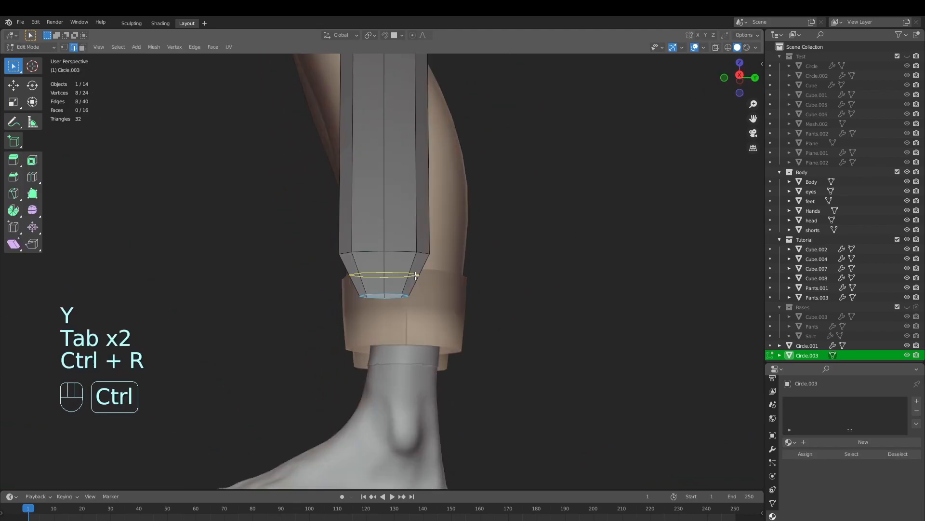
click(422, 285)
right_click(421, 284)
scroll(559, 325, up, 4)
key(s)
key(y)
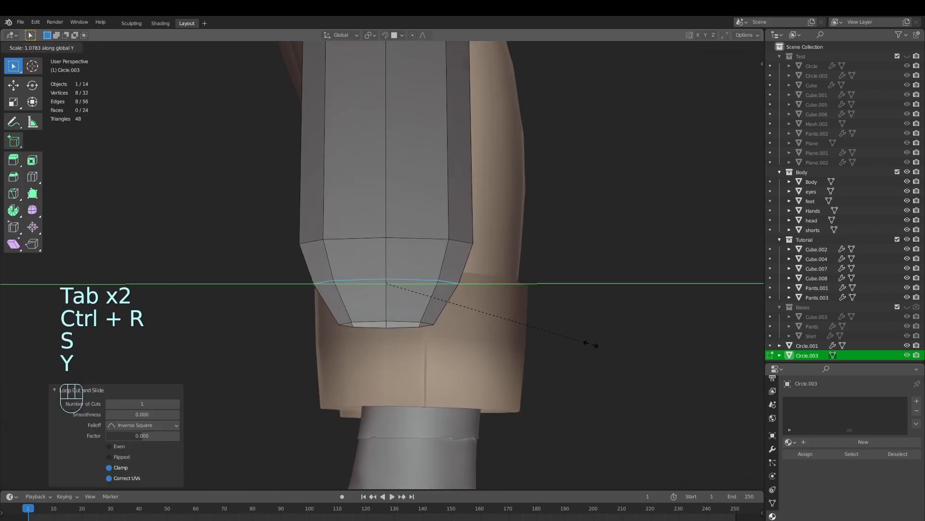
click(591, 343)
middle_drag(589, 341, 370, 349)
Connect two opposite vertices of the tip's bottom opening with an edge
key(Tab)
key(Tab)
shift+middle_drag(299, 368, 344, 321)
key(1)
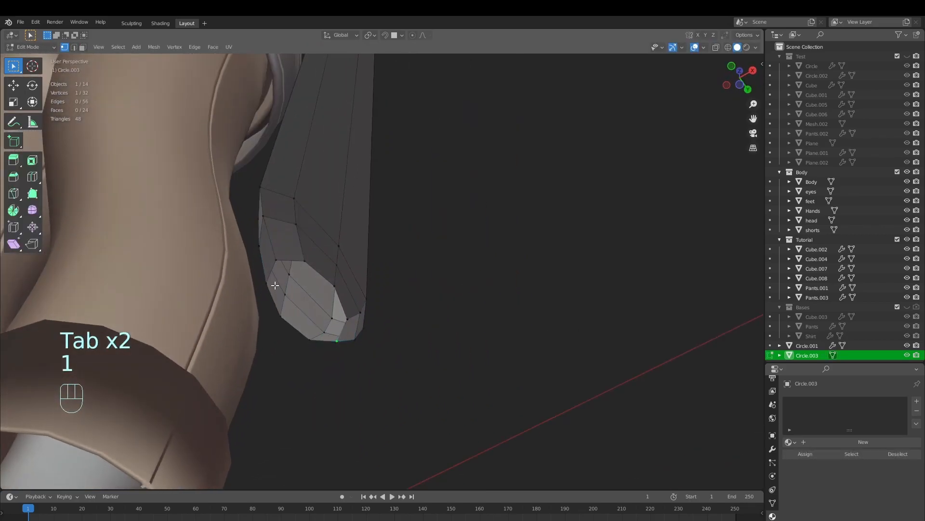
middle_drag(273, 266, 291, 233)
middle_drag(376, 288, 342, 370)
key(f)
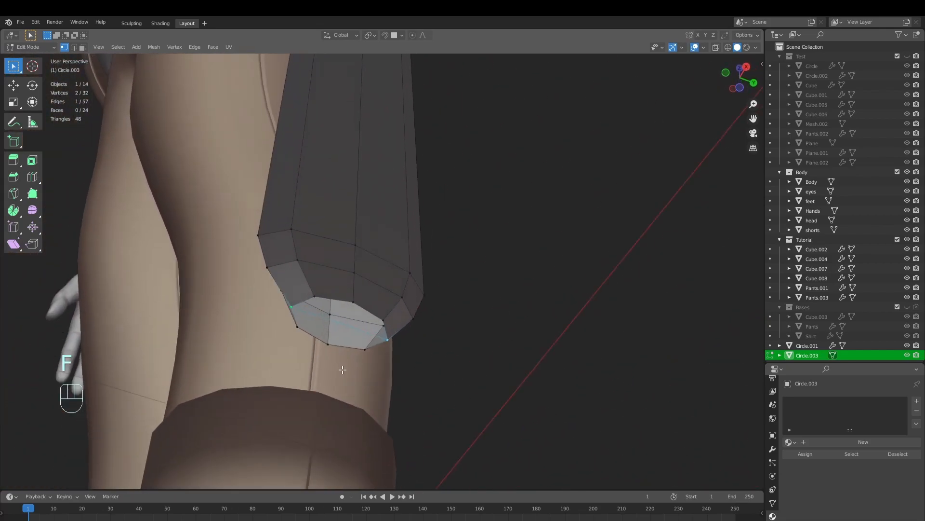
Split the new edge at its middle and fill the tip's bottom opening with faces
click(347, 327)
right_click(348, 327)
key(2)
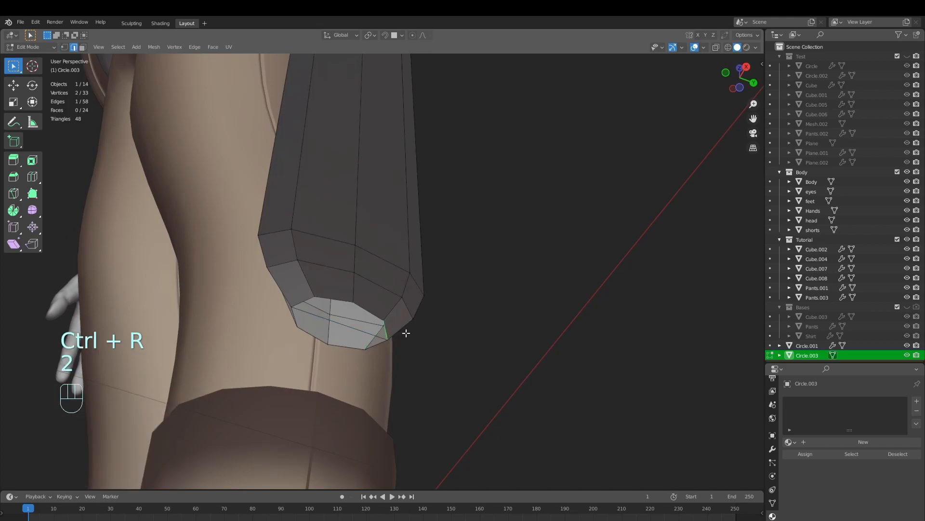
click(340, 324)
middle_drag(340, 323, 512, 414)
Move the centre vertex of the sheath's closed tip down along Z
key(g)
key(z)
click(522, 373)
Shade the sheath smooth and recalculate all its normals to face outward
key(Tab)
scroll(488, 332, down, 4)
middle_drag(511, 415, 479, 372)
right_click(580, 294)
click(580, 293)
key(Tab)
key(a)
key(shift+n)
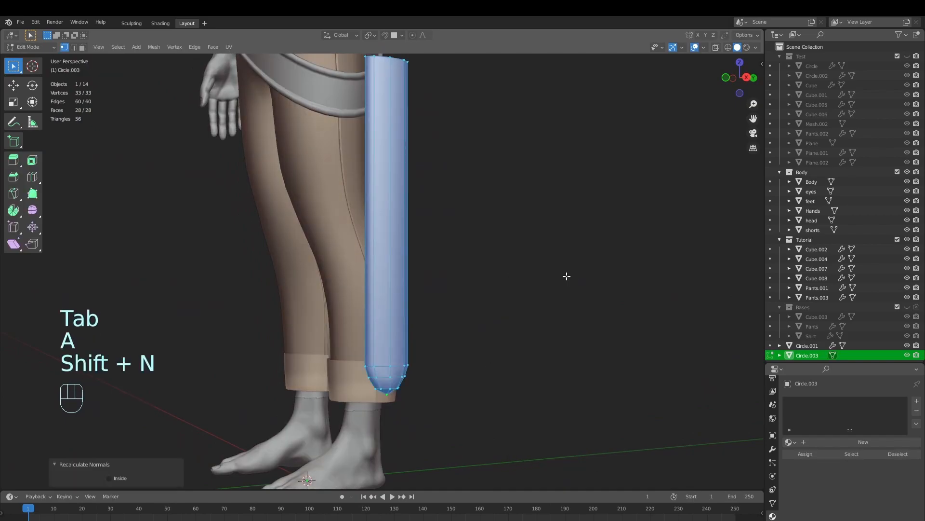
key(Tab)
scroll(540, 289, down, 4)
middle_drag(460, 316, 509, 334)
shift+middle_drag(509, 334, 442, 352)
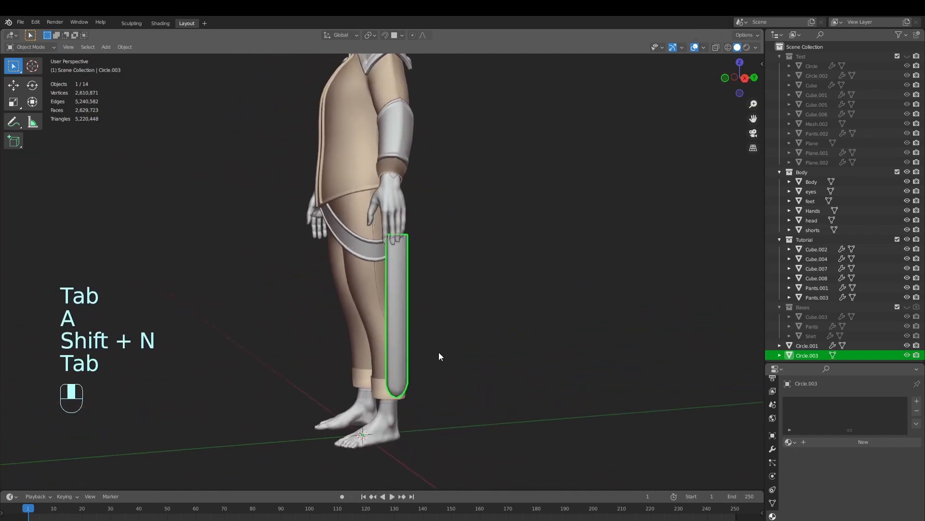
Extrude the edge loop of the sheath's top opening and scale it inward to about 0.81 to form a rim
scroll(462, 289, up, 3)
middle_drag(463, 289, 520, 337)
scroll(505, 318, down, 1)
key(Tab)
middle_drag(498, 303, 543, 331)
scroll(472, 400, up, 3)
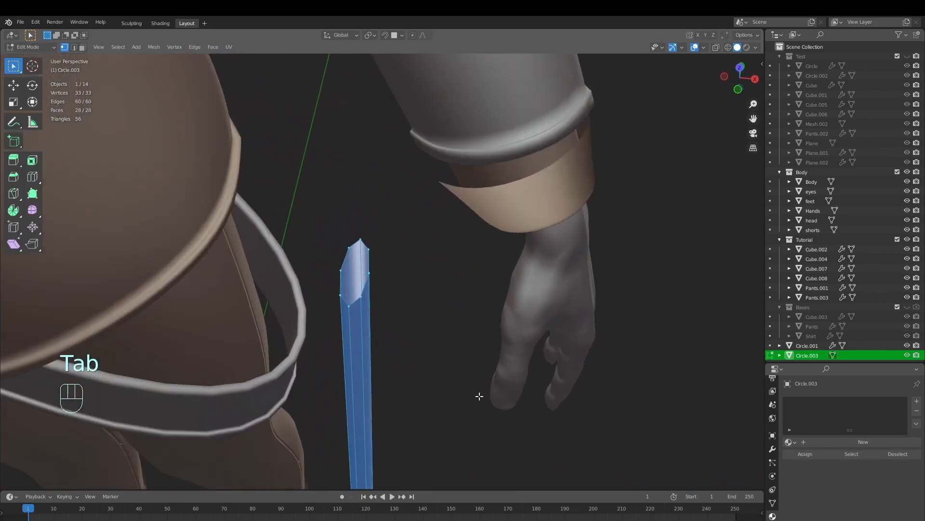
scroll(472, 400, up, 4)
middle_drag(414, 327, 511, 376)
scroll(463, 332, down, 4)
scroll(522, 373, up, 5)
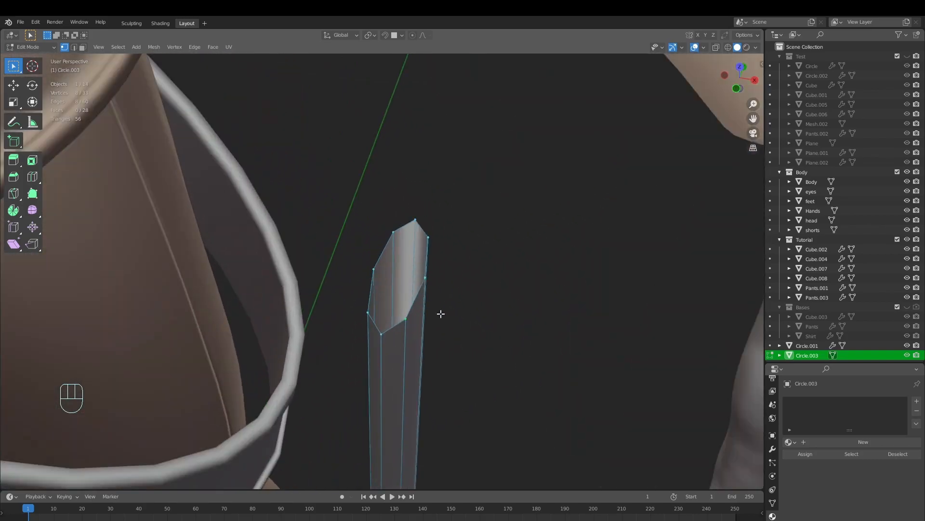
scroll(514, 331, up, 3)
scroll(434, 345, down, 5)
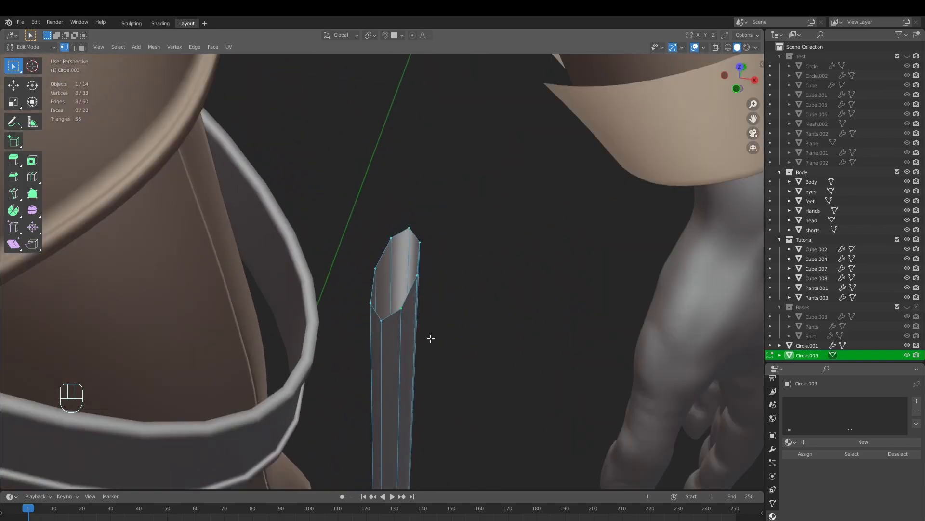
scroll(486, 317, up, 5)
key(e)
right_click(605, 387)
key(alt+s)
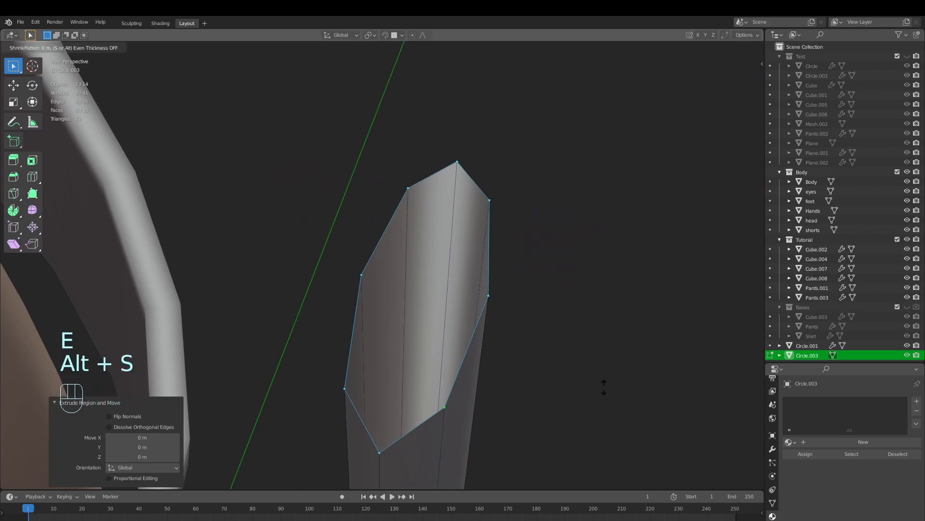
key(s)
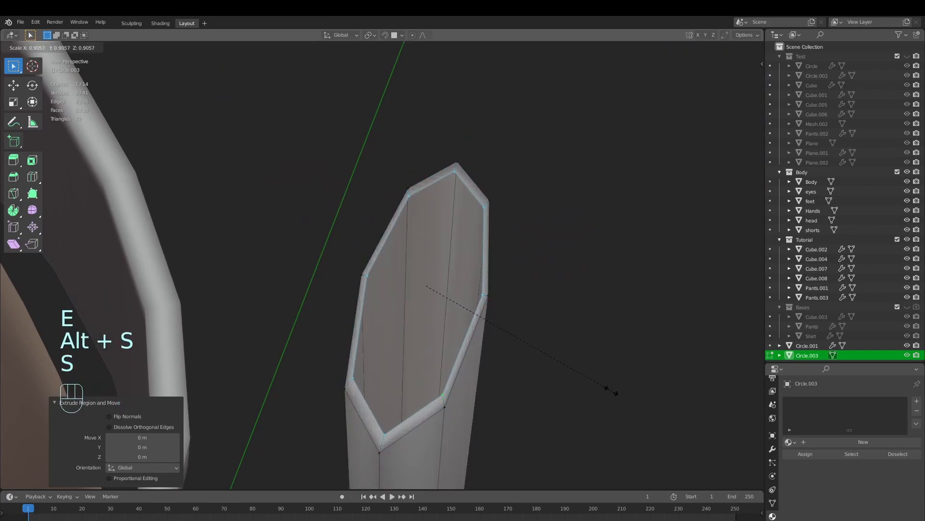
click(590, 383)
Stretch the rim's inner edge loop along Y to even out its thickness, and return to Object Mode
middle_drag(500, 347, 468, 320)
key(s)
key(y)
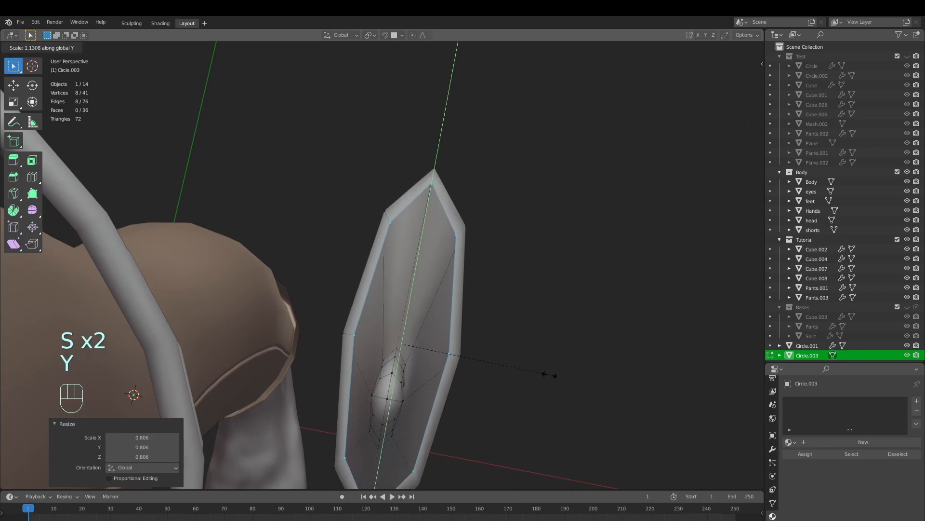
click(547, 374)
scroll(448, 376, down, 3)
key(Tab)
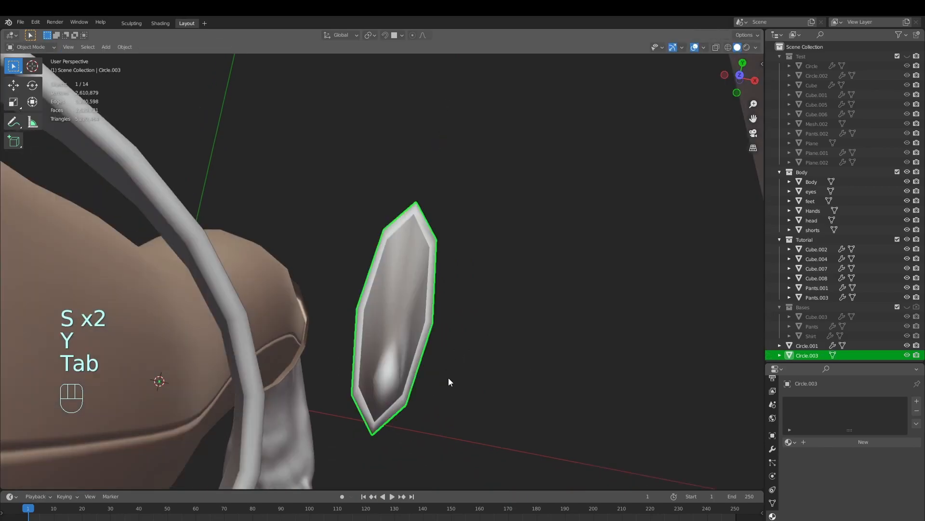
Scale the rim's inner edge loop to about 0.89 along X and narrow it slightly along Y
key(alt+a)
scroll(418, 380, down, 4)
scroll(417, 380, down, 8)
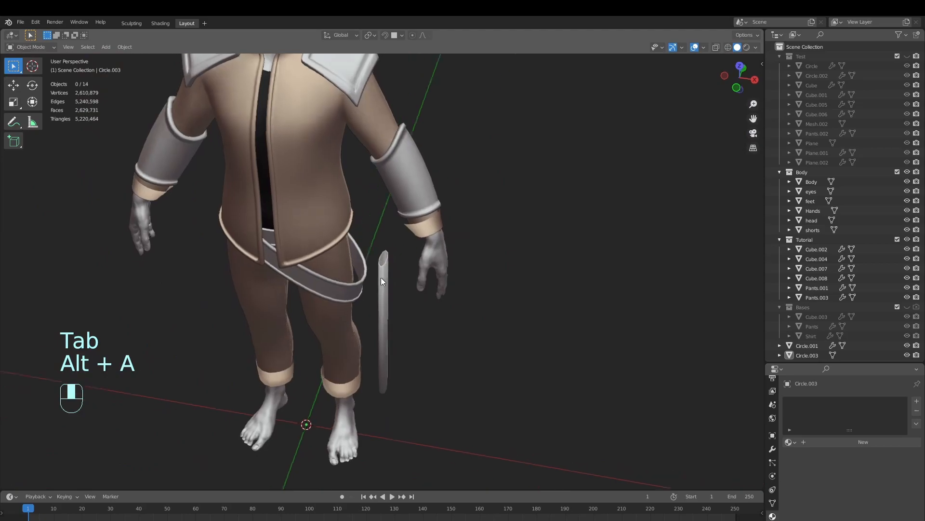
scroll(398, 267, up, 6)
scroll(397, 267, up, 4)
key(Tab)
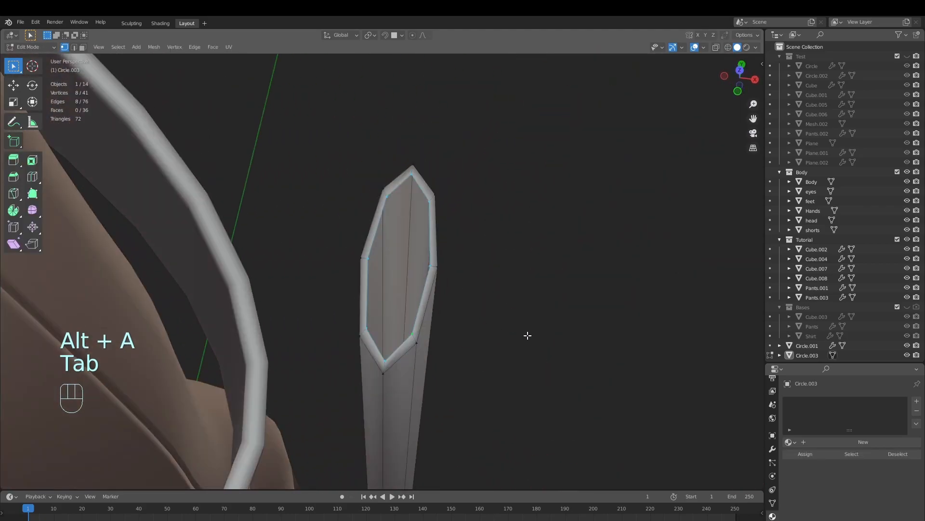
key(s)
key(x)
click(512, 331)
key(s)
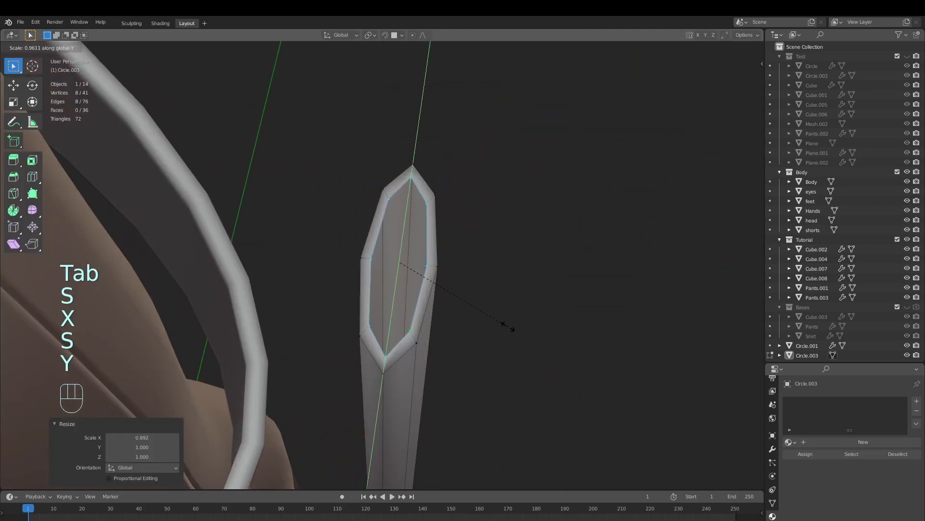
click(509, 323)
key(Tab)
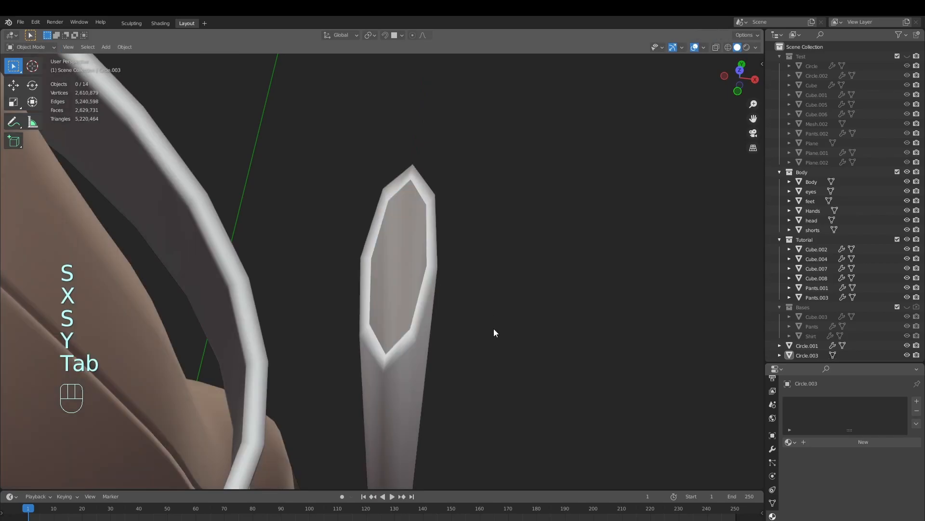
Select the sheath's entire mesh in front view and move it about -0.058 m along X, closer to the leg
key(alt+a)
scroll(494, 328, down, 5)
middle_drag(445, 331, 401, 323)
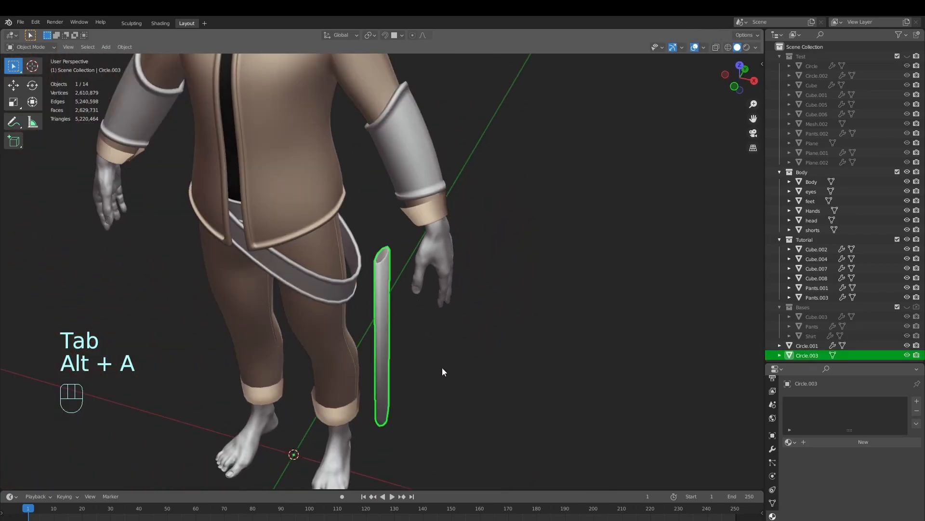
middle_drag(430, 363, 495, 340)
key(KP_1)
key(Tab)
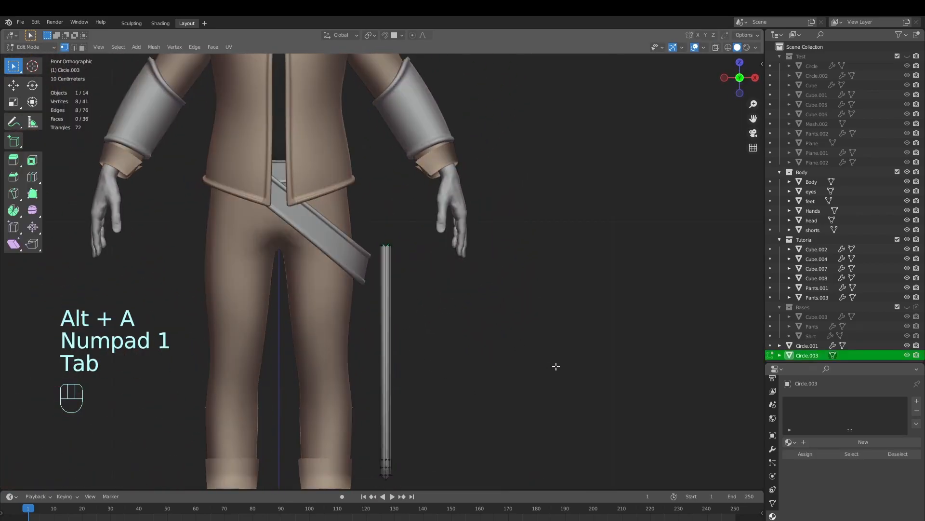
key(a)
key(g)
click(550, 356)
Tilt the sheath a few degrees so its lower end angles toward the leg, and shift it about -0.049 m along X
key(r)
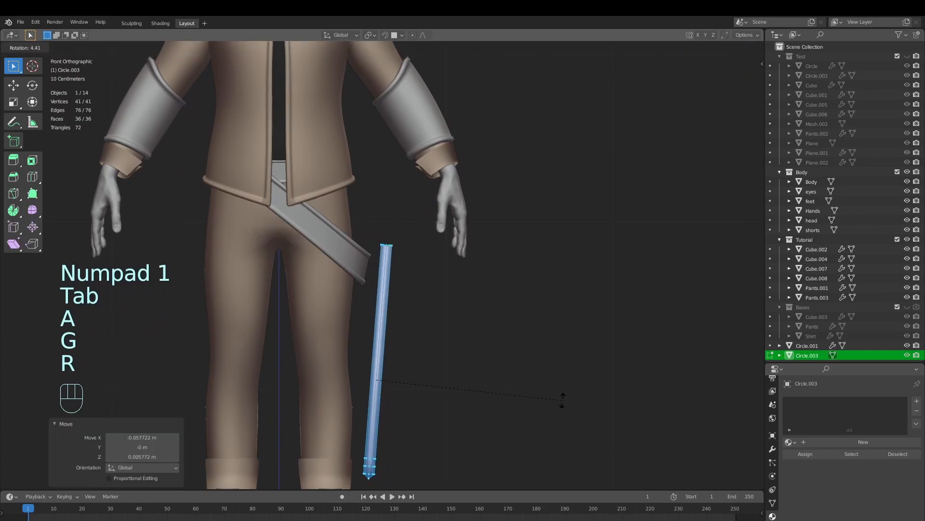
key(g)
click(551, 401)
Rotate the sheath around the Z axis to follow the hip's curve and reposition it next to the belt
shift+middle_drag(382, 255, 444, 399)
key(r)
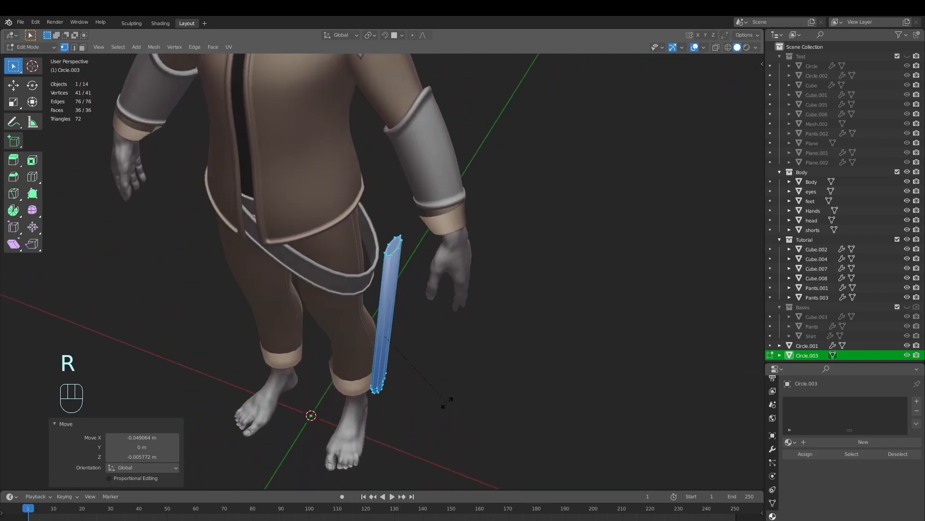
key(z)
click(497, 404)
middle_drag(479, 355, 501, 327)
key(g)
click(454, 399)
Raise the sheath about 0.17 m so its opening sits above the lower end of the diagonal belt
key(Tab)
key(alt+a)
scroll(464, 380, down, 4)
scroll(442, 331, up, 4)
key(Tab)
key(g)
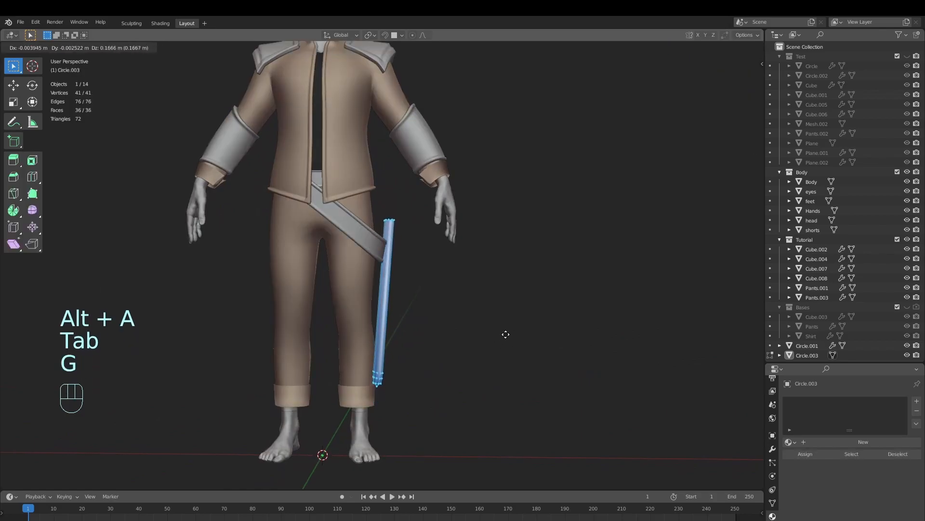
click(507, 329)
Rotate the sheath mesh -17° in a side view so its tip slants backward, and shift it along Y
key(Tab)
key(alt+a)
scroll(479, 346, down, 4)
middle_drag(479, 346, 527, 359)
scroll(419, 339, up, 3)
key(Tab)
key(r)
click(530, 348)
key(g)
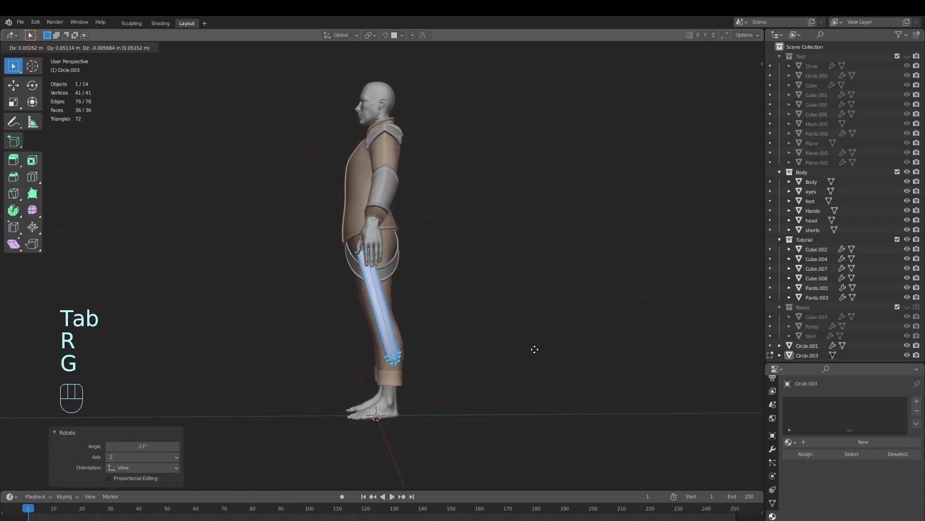
click(544, 348)
Fine-tune the slanted sheath's position with small moves so it hangs against the outside of the hip belt
key(g)
click(467, 351)
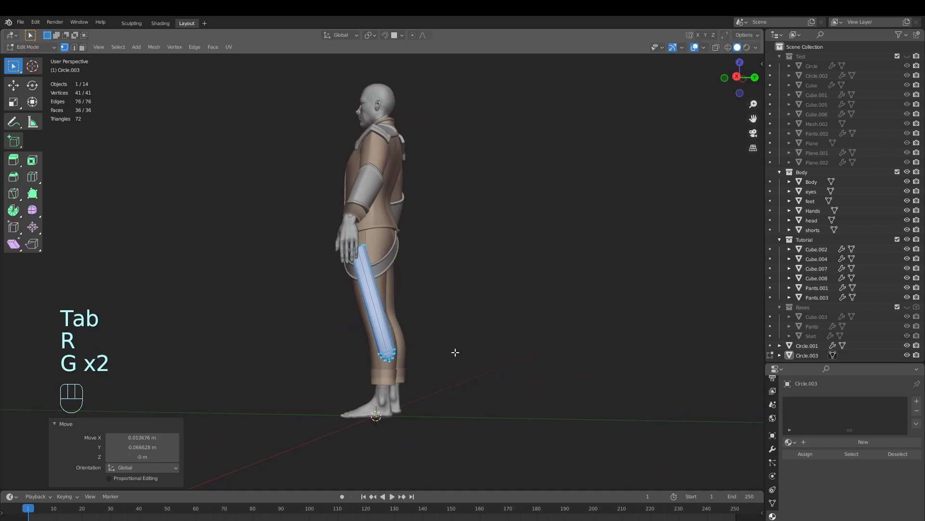
key(g)
click(489, 354)
key(g)
click(484, 356)
Return to Object Mode, deselect everything, check the sheath on the full character, and save the file
middle_drag(474, 355, 473, 378)
key(Tab)
key(alt+a)
scroll(459, 370, down, 3)
scroll(497, 381, up, 2)
key(alt+a)
scroll(475, 373, up, 1)
key(ctrl+s)
key(alt+a)
key(ctrl+s)
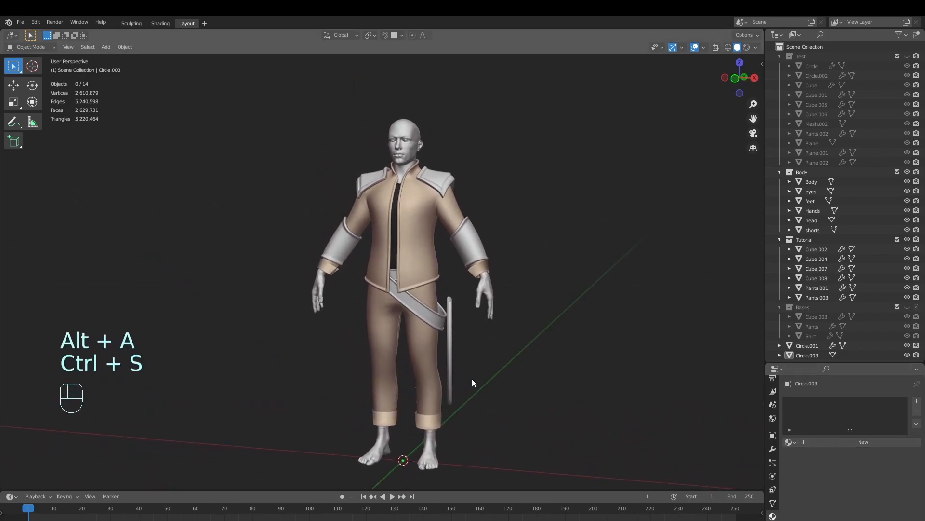